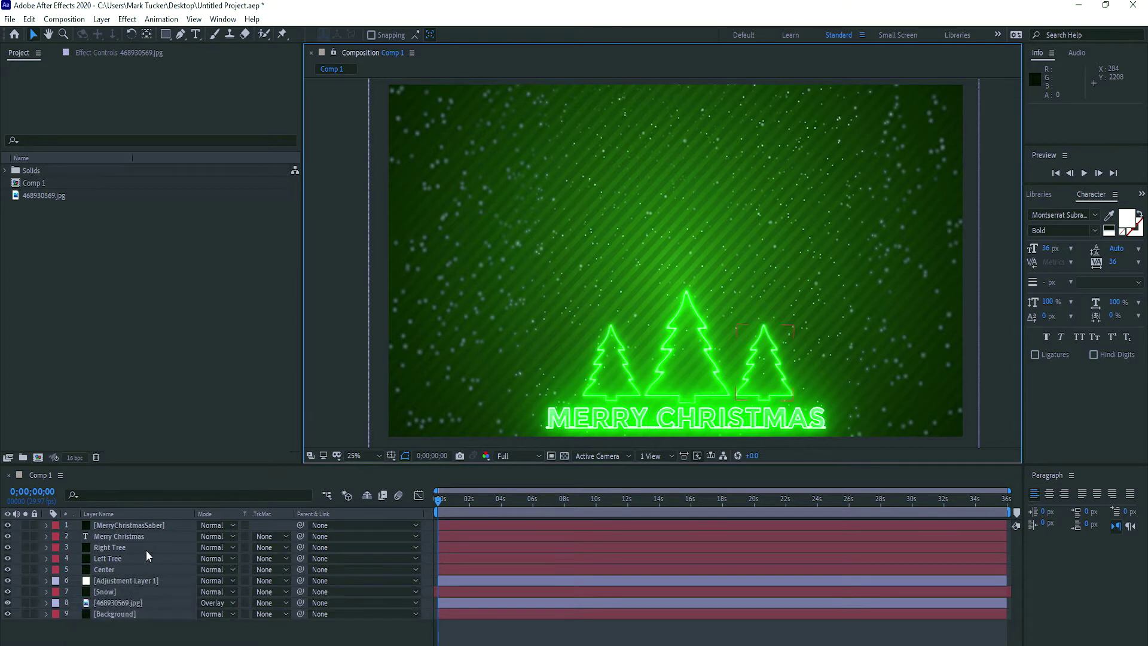
Leave only the Background and 468930569.jpg layers visible, reviewing the Background layer's Gradient Ramp settings.
drag(7, 525, 8, 602)
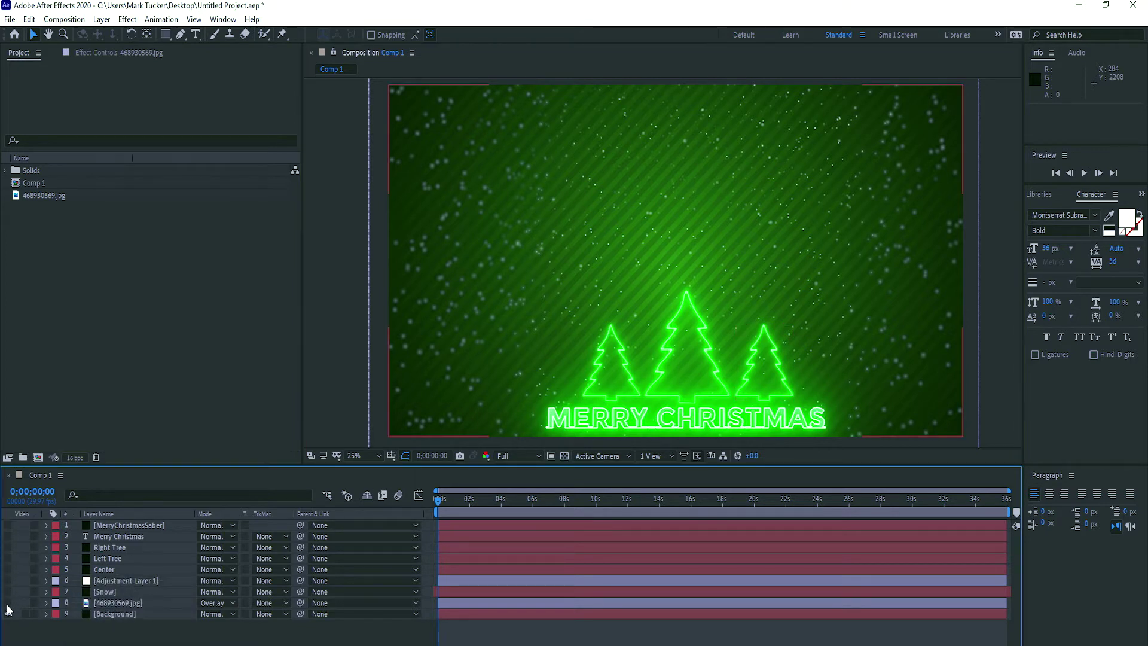
click(129, 613)
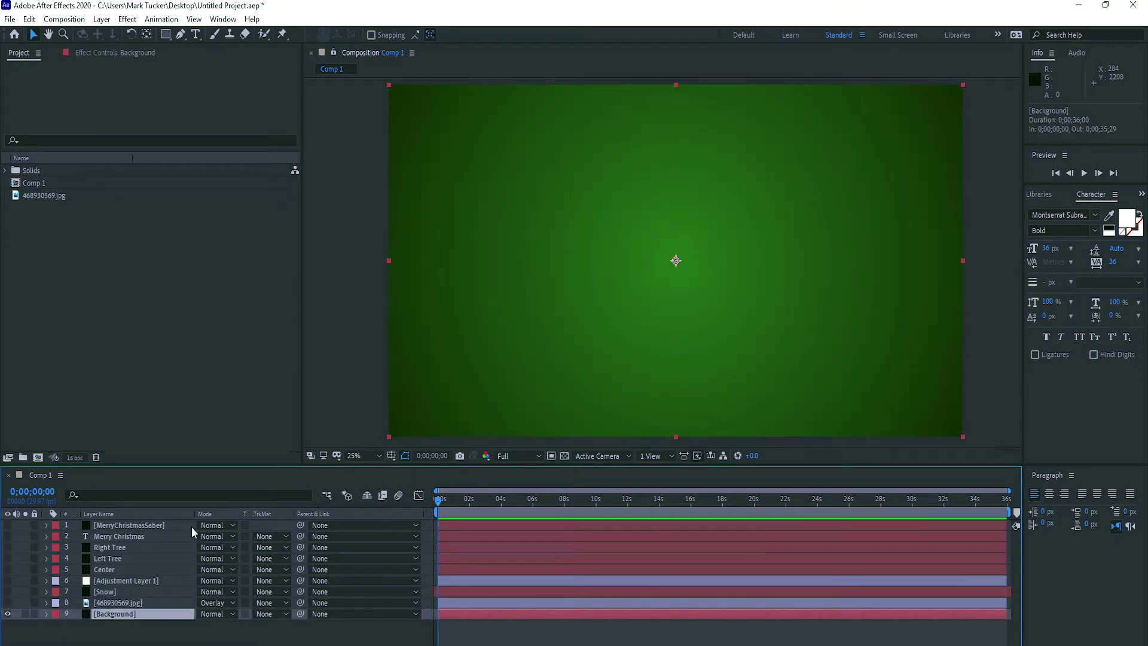
click(129, 54)
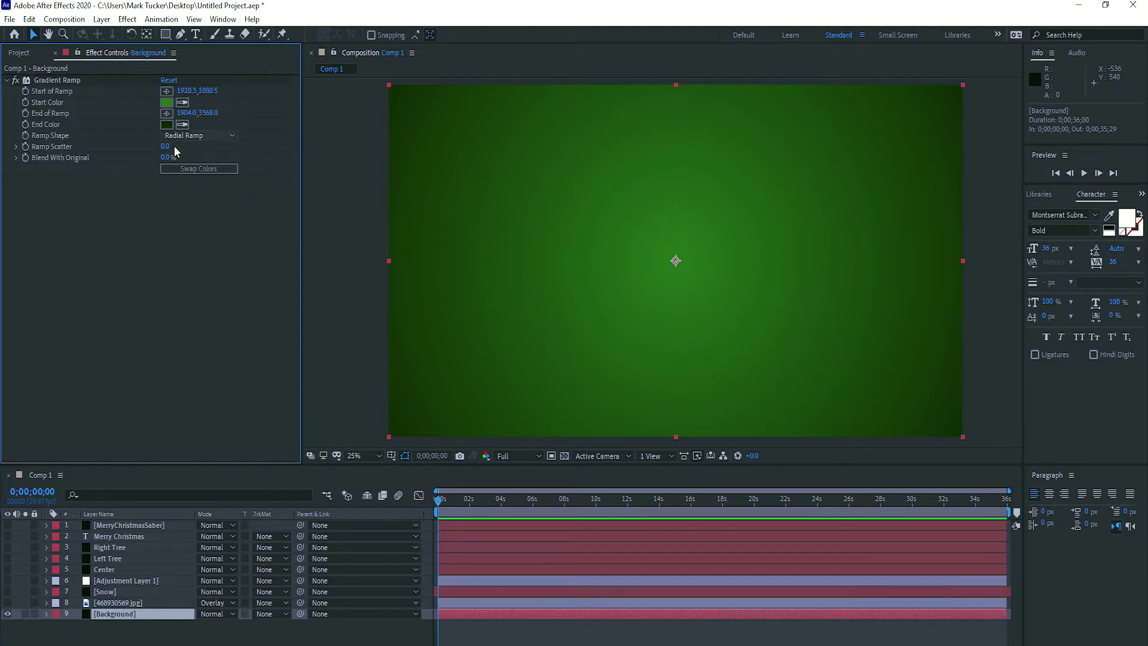
click(8, 603)
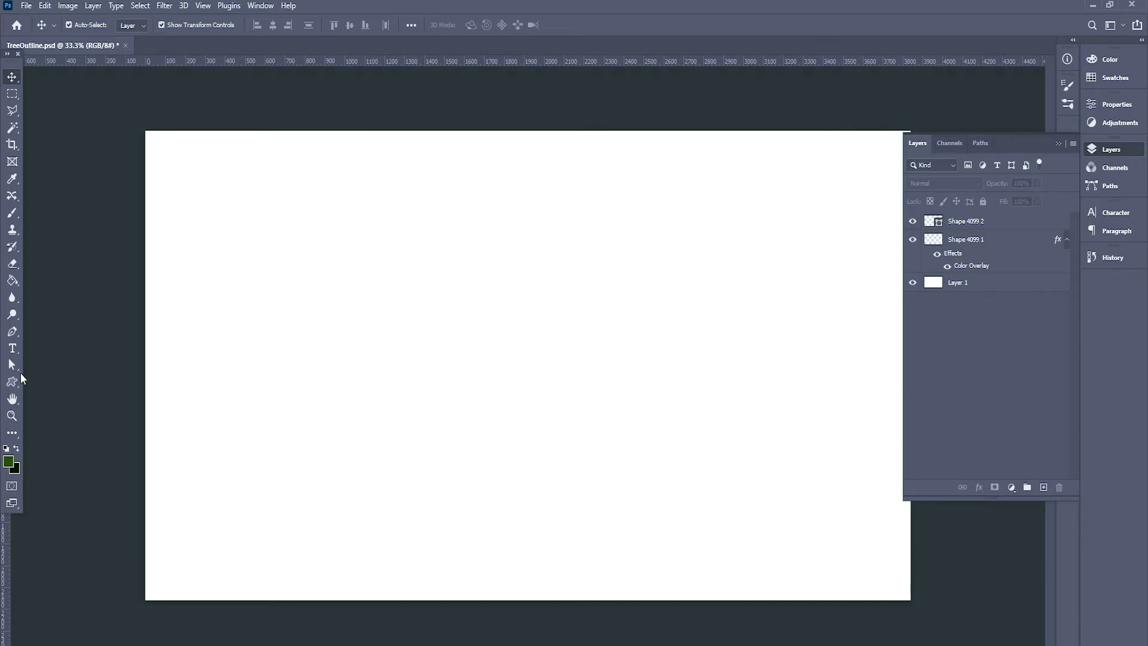
Switch to Photoshop and draw a Christmas tree custom shape on a new layer above Shape 4099 1.
click(990, 251)
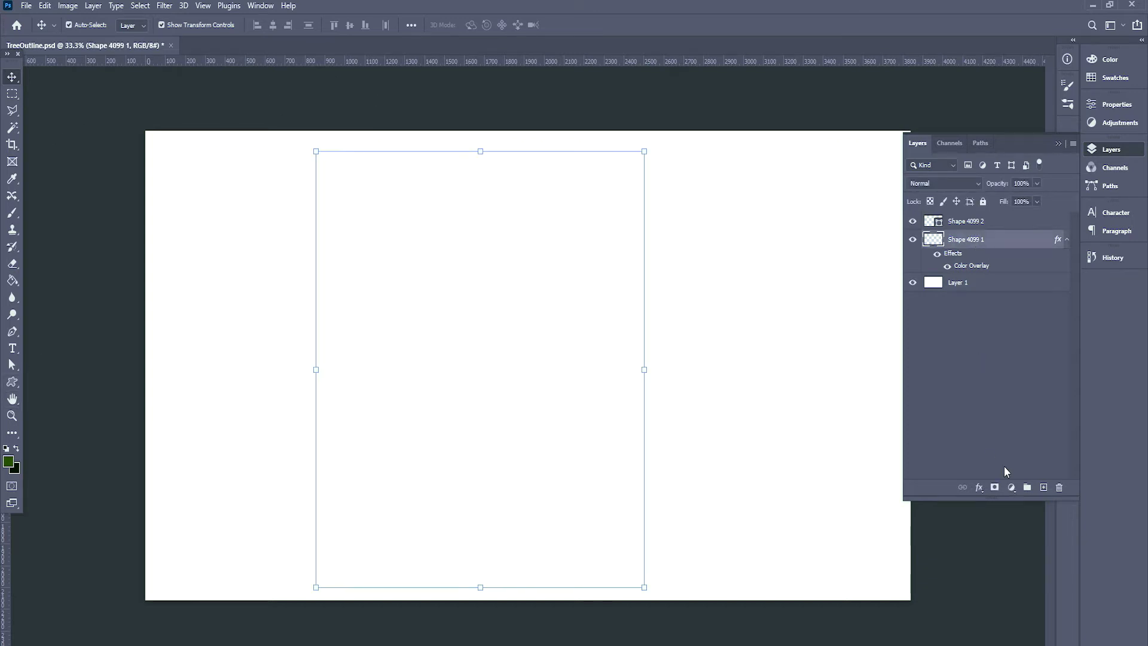
click(1043, 488)
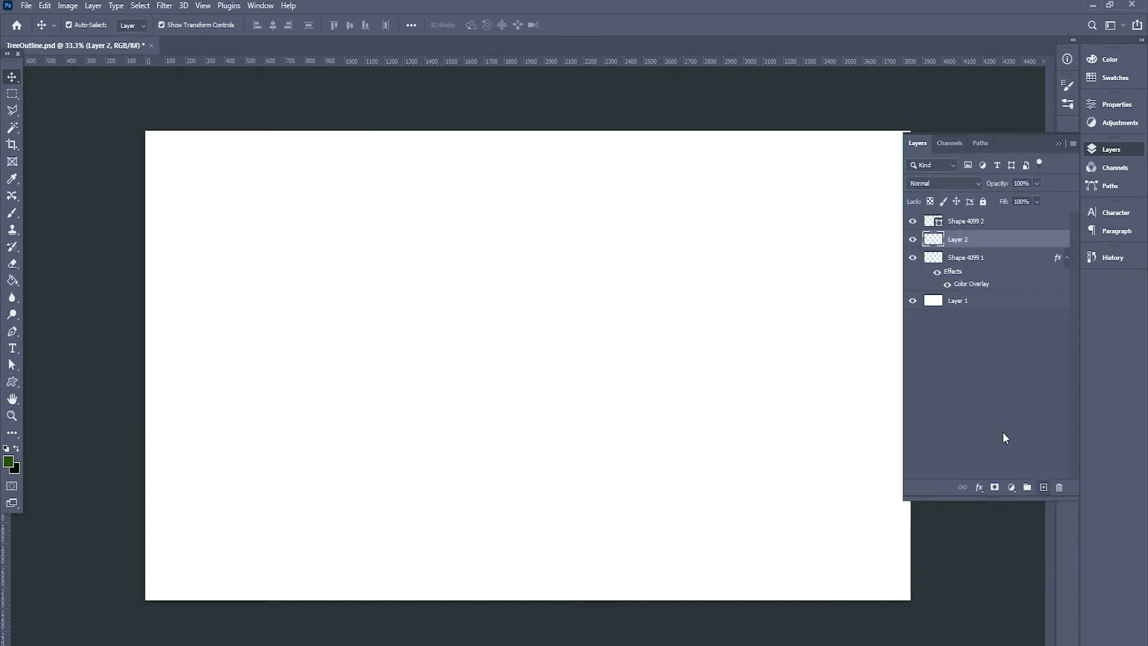
click(12, 383)
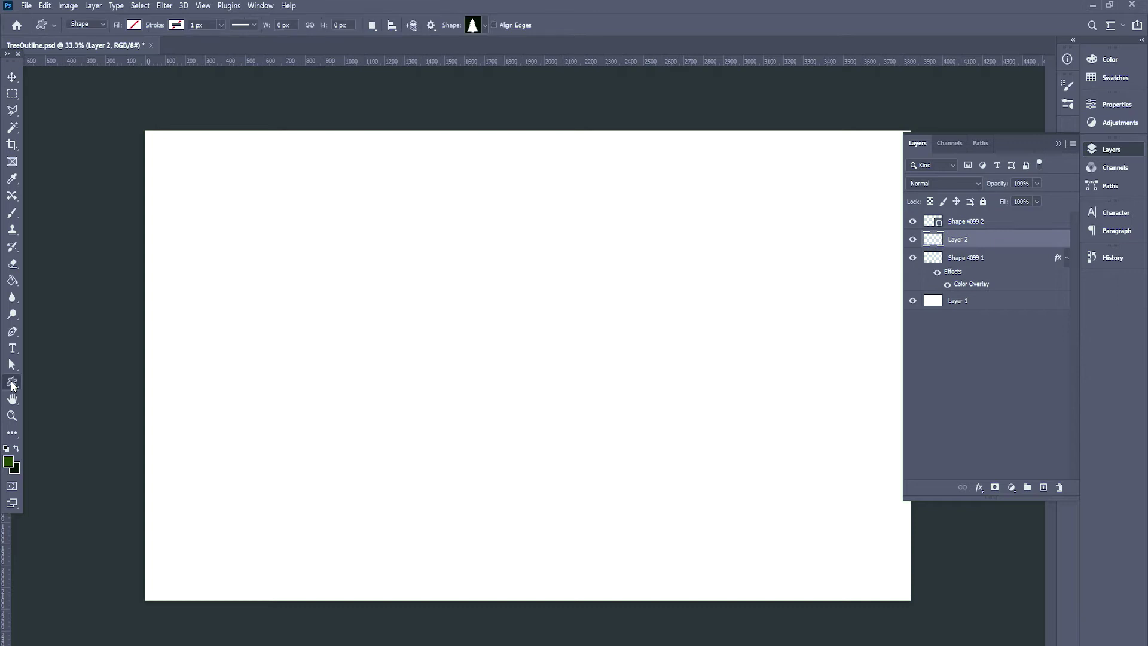
click(484, 26)
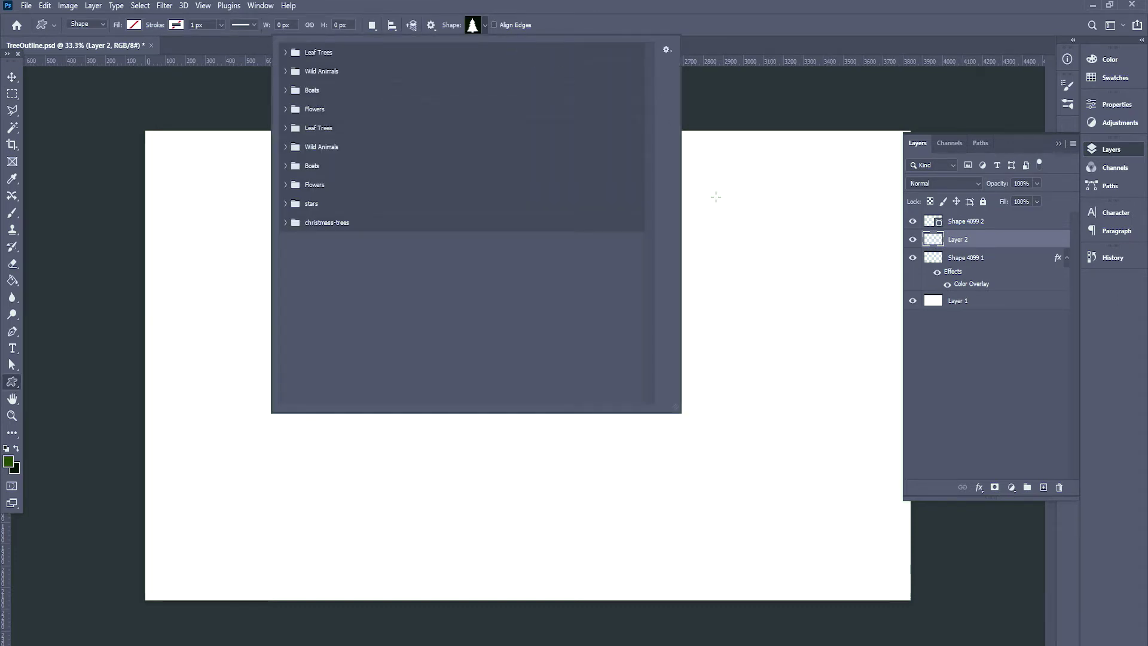
drag(705, 177, 895, 437)
drag(364, 203, 635, 597)
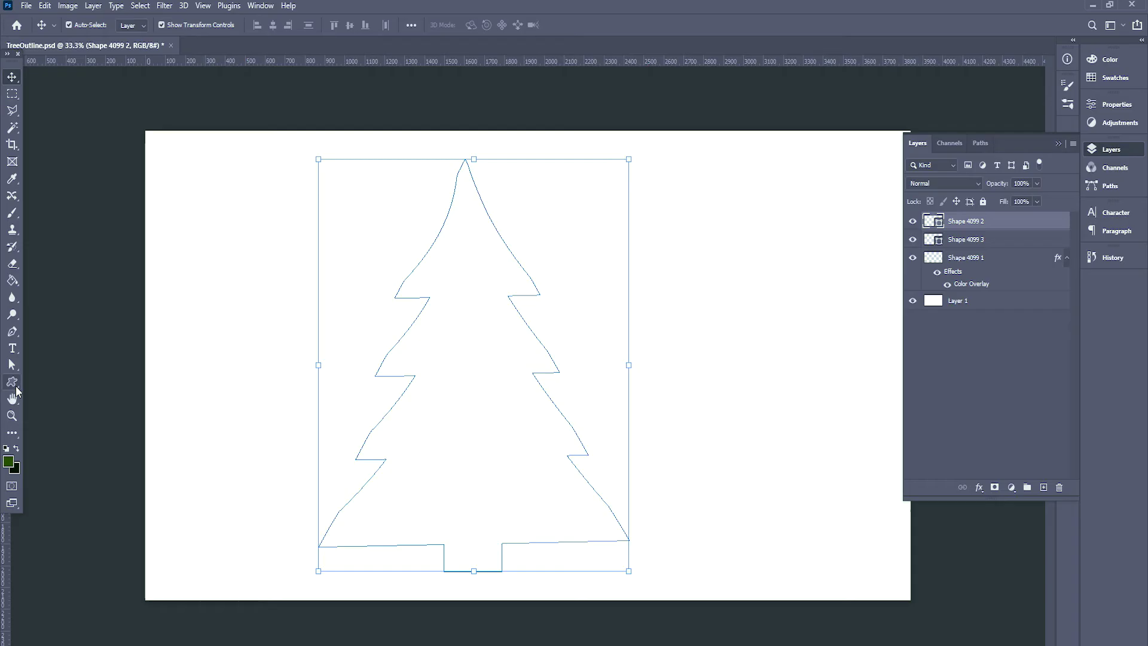
Select the entire tree path of the Shape 4099 2 layer with the path selection tool.
key(a)
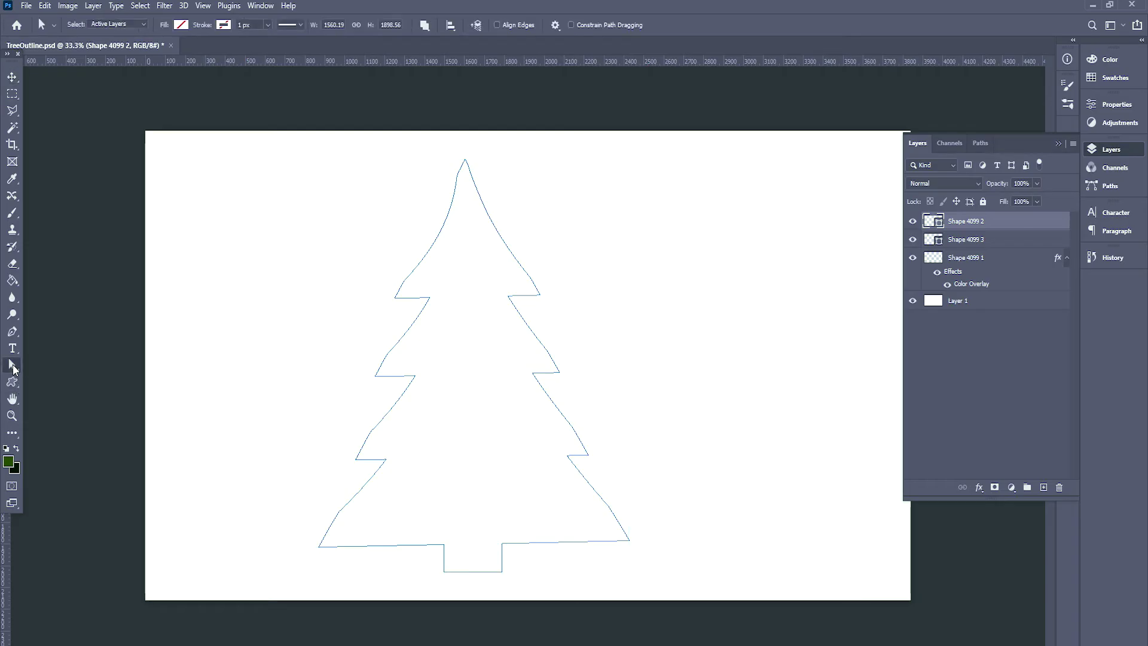
drag(290, 141, 741, 621)
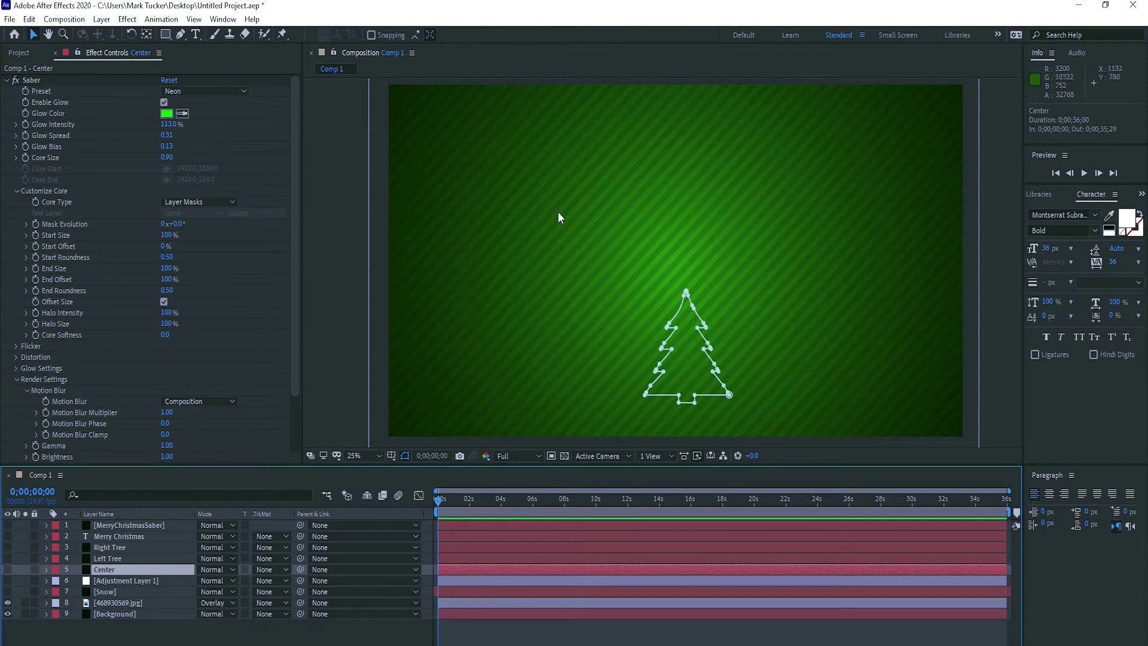
Switch back to After Effects and create a new solid layer named Tree in Comp 1.
click(556, 213)
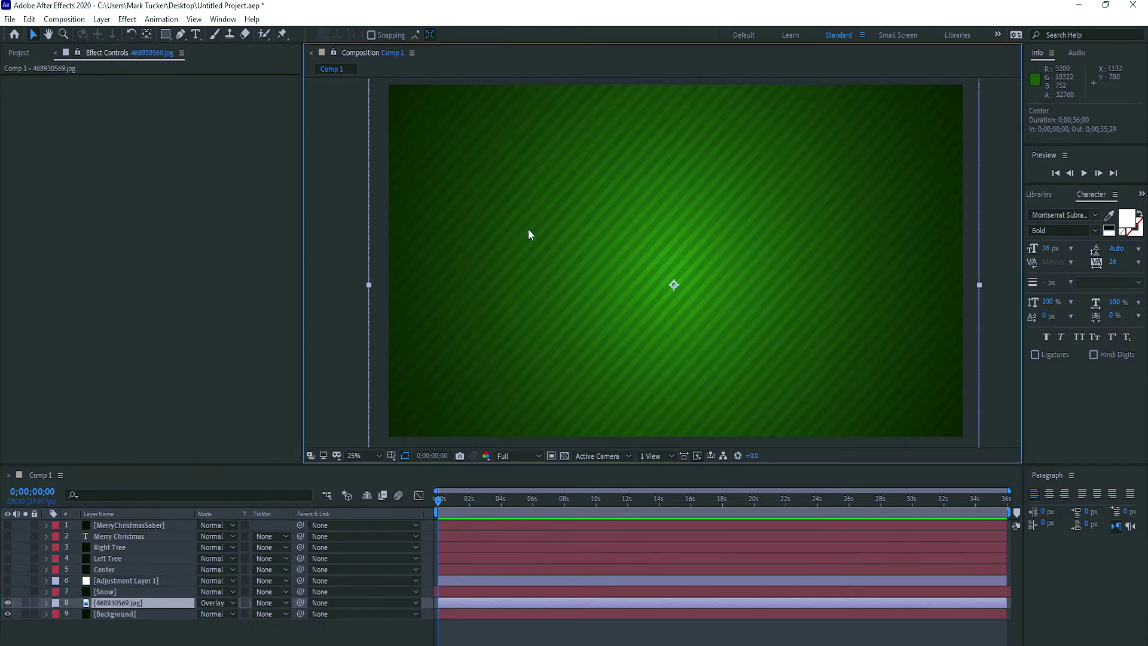
click(121, 581)
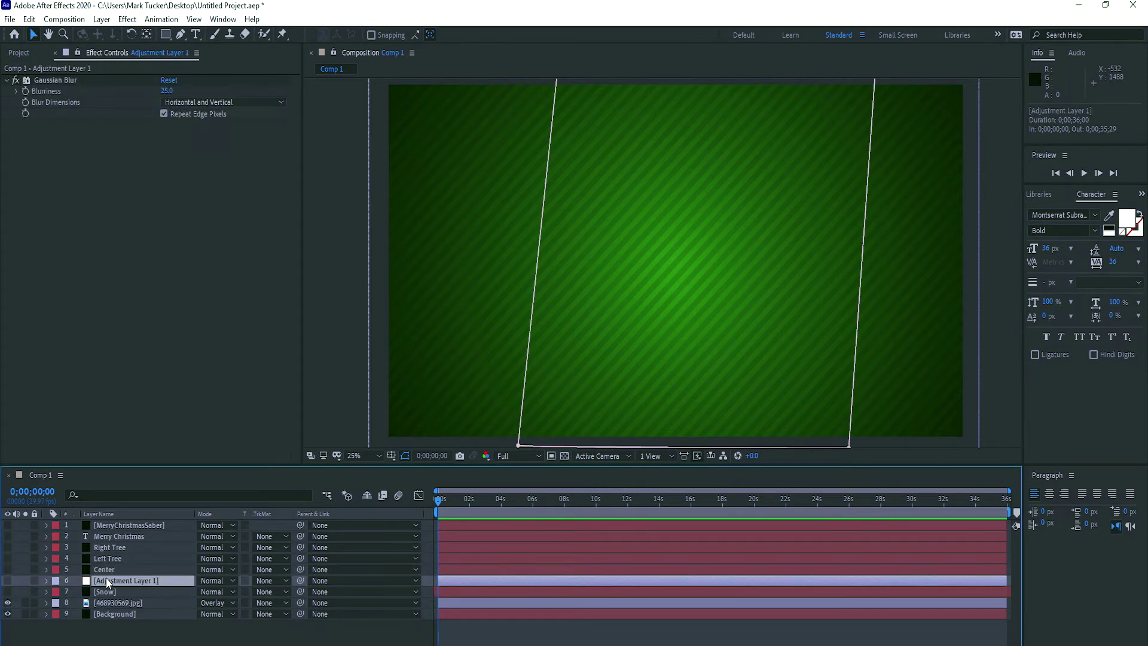
click(364, 270)
right_click(128, 628)
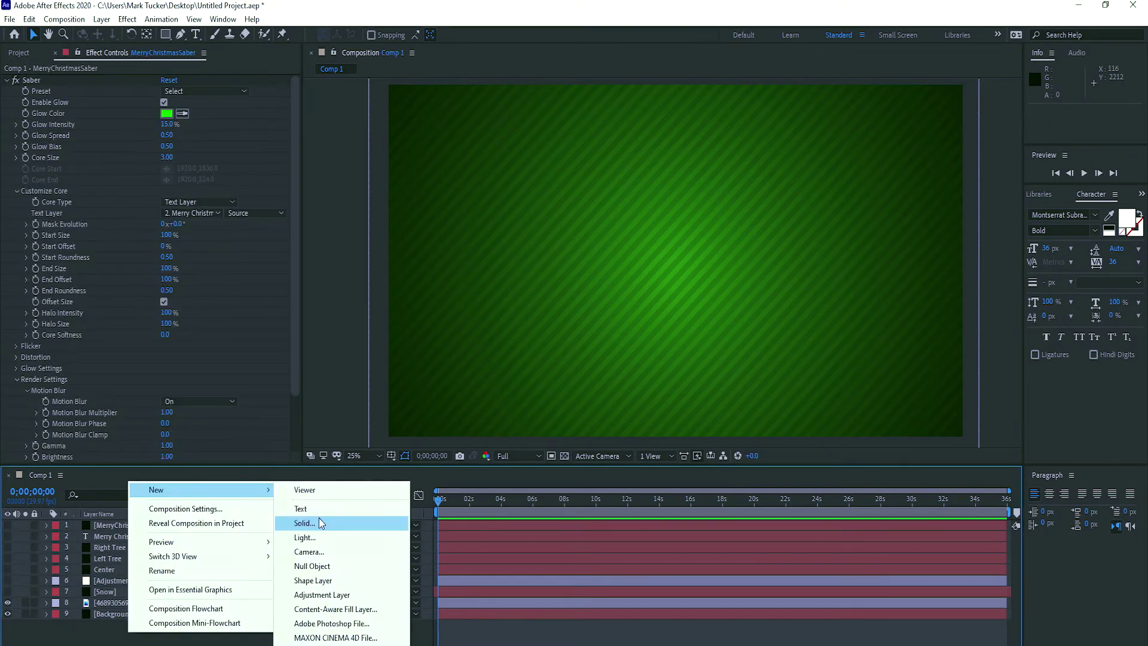
click(318, 518)
text(Tree)
key(Return)
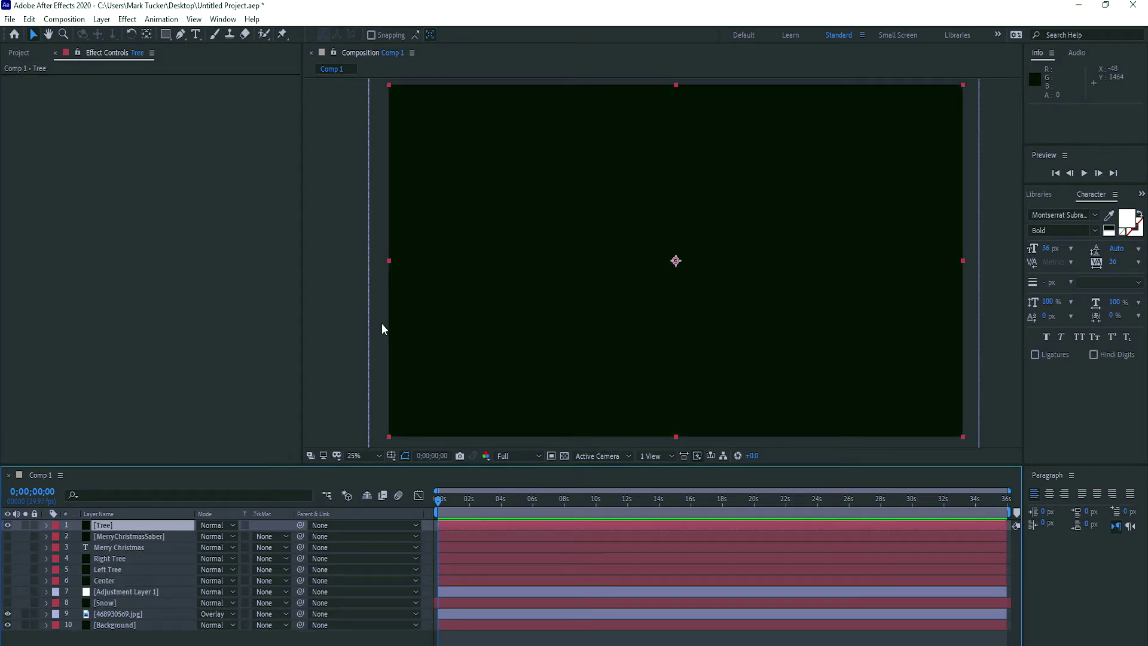
Paste the tree path as a mask on the Tree solid, then enlarge the layer and move it to position 1856, 1220.
key(ctrl+v)
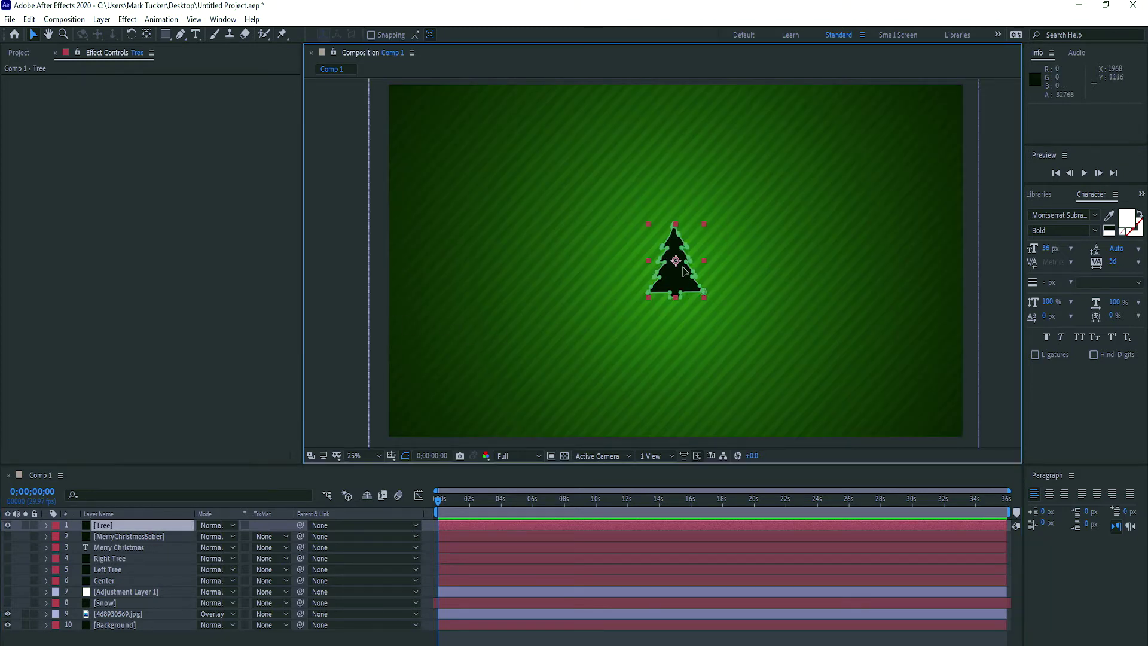
drag(702, 223, 797, 141)
drag(660, 224, 651, 246)
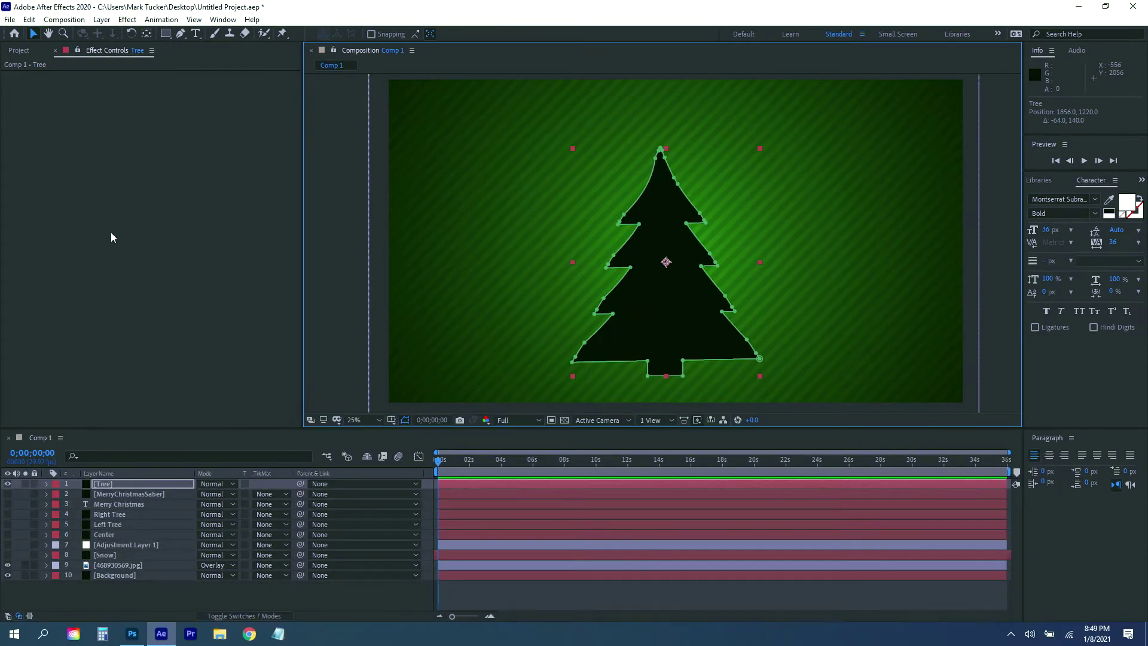
Apply the Video Copilot Saber effect to the Tree layer and set its Core Type to Layer Masks.
click(128, 20)
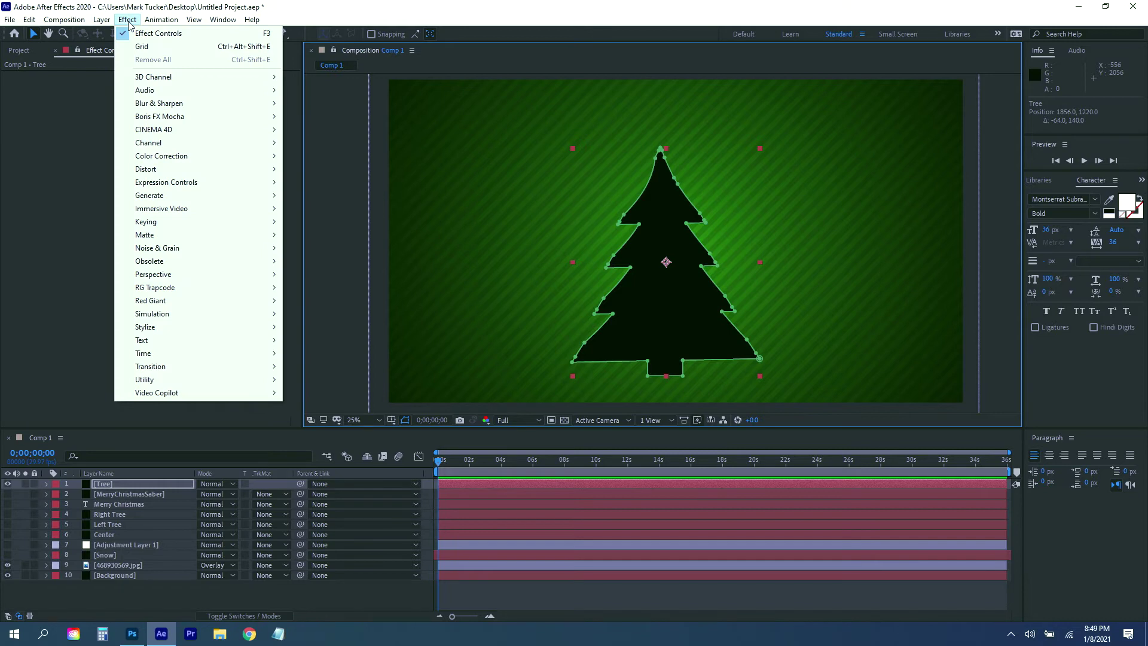
mouse_move(208, 394)
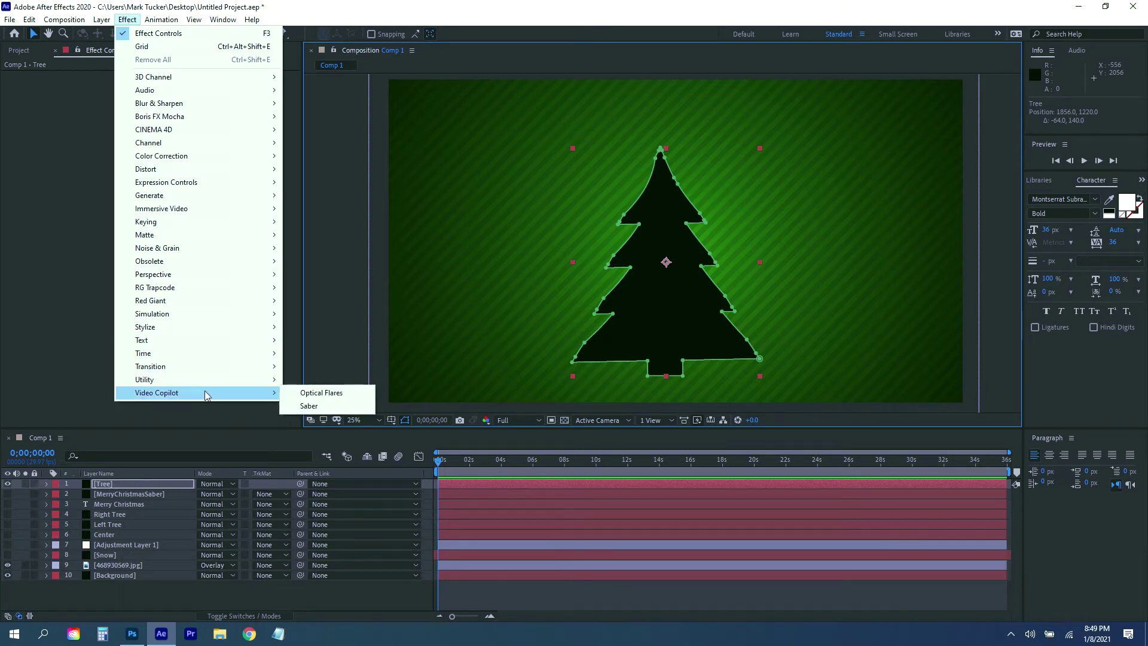
click(309, 407)
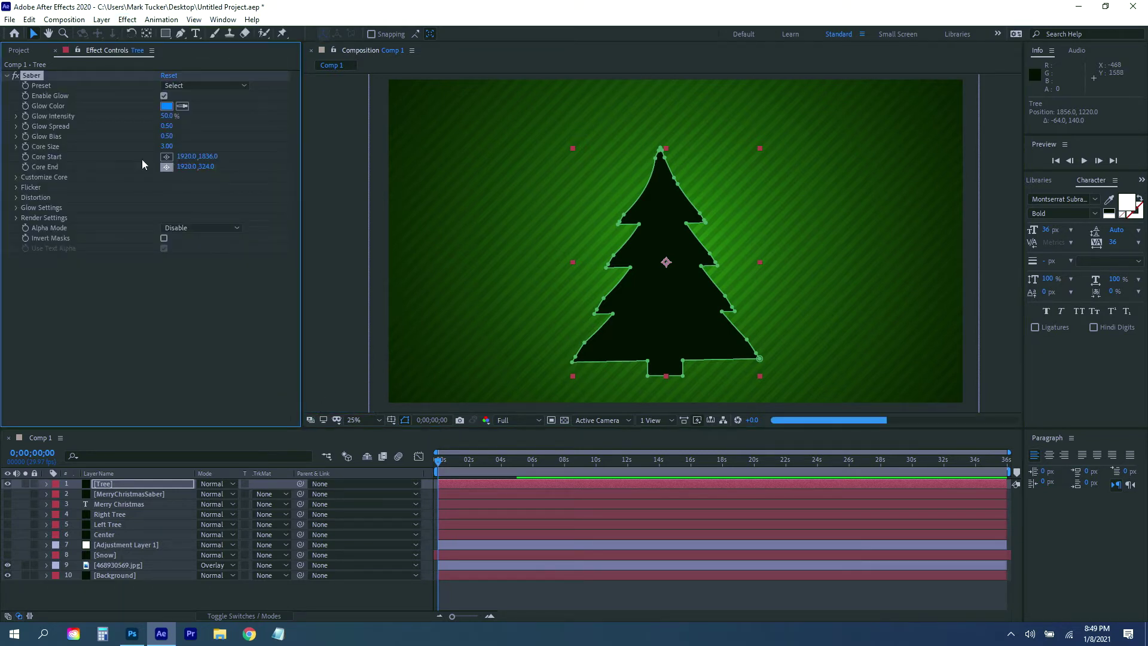
click(16, 177)
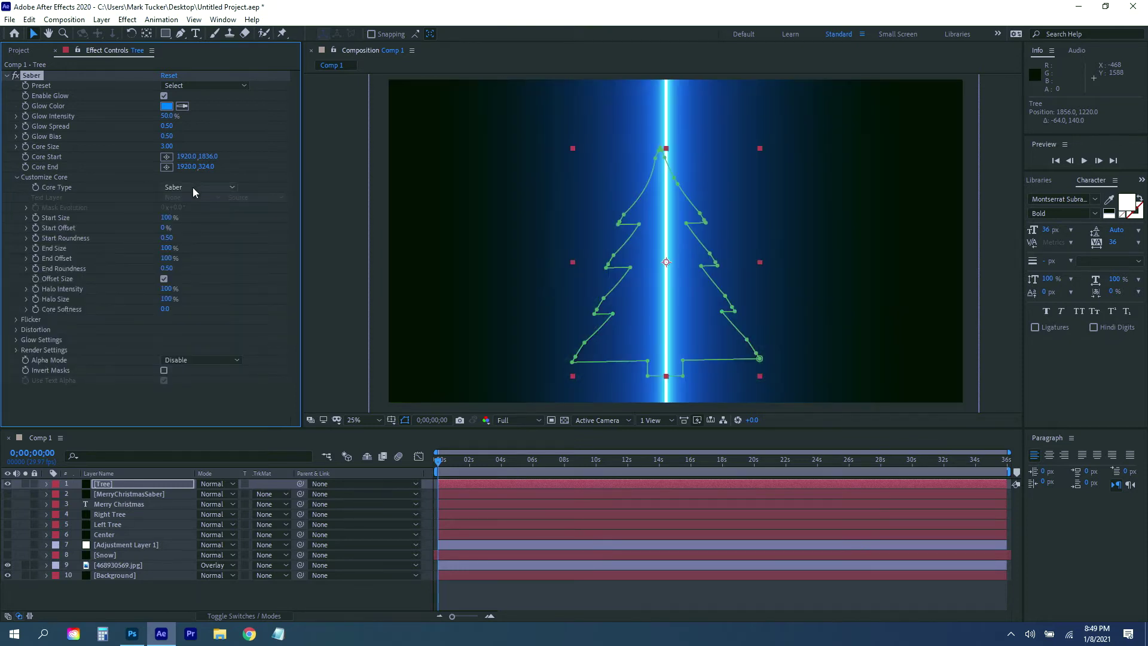
click(191, 189)
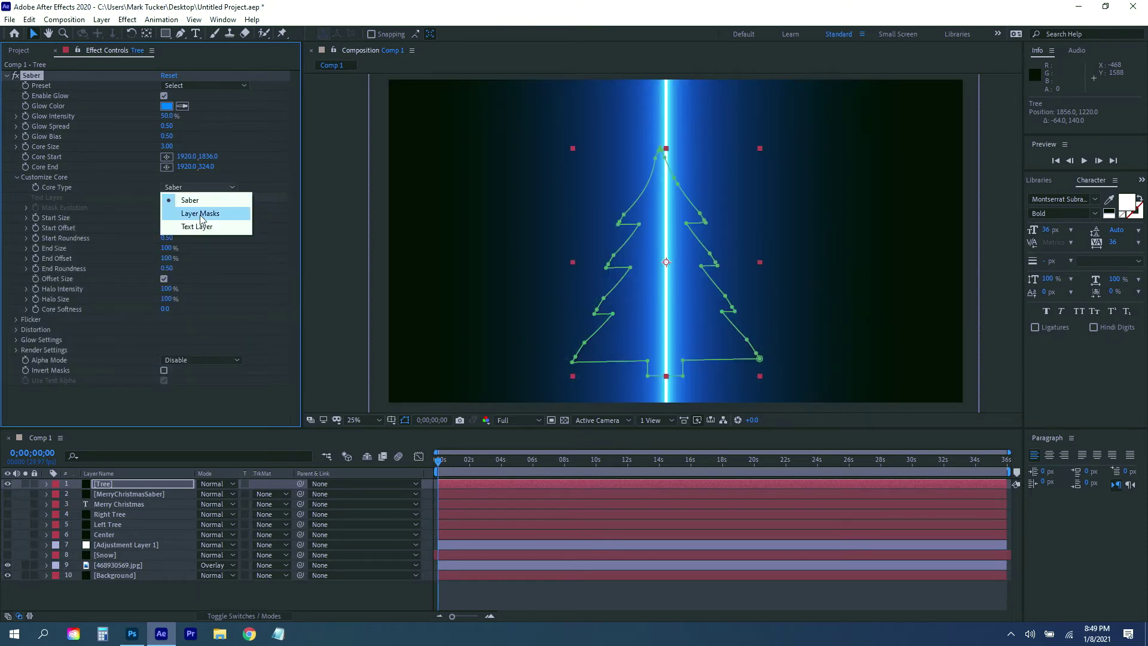
click(203, 215)
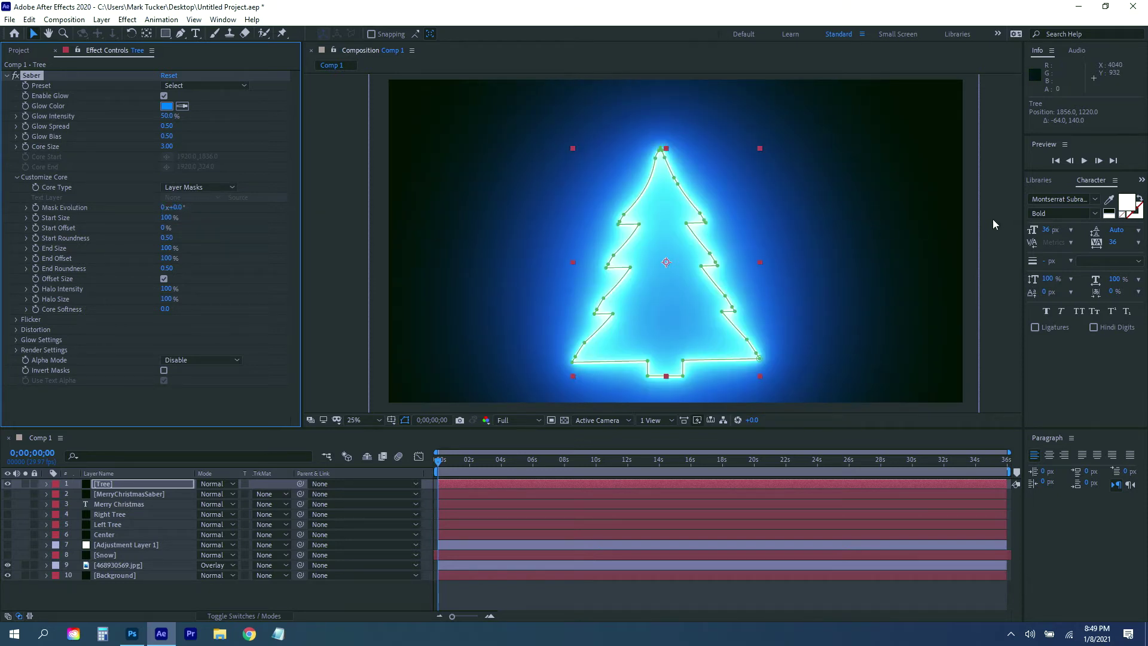
Set the Saber effect's Composite Settings to Transparent in its render settings.
click(16, 350)
scroll(18, 357, down, 1)
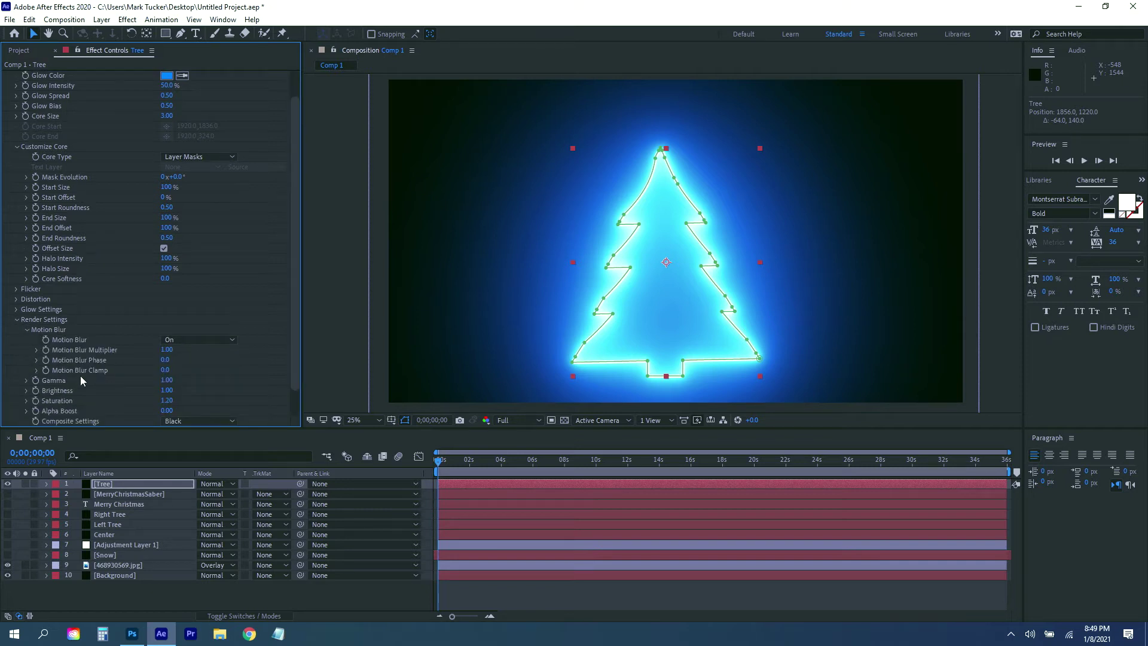
scroll(84, 379, down, 1)
click(173, 392)
click(179, 403)
click(1006, 244)
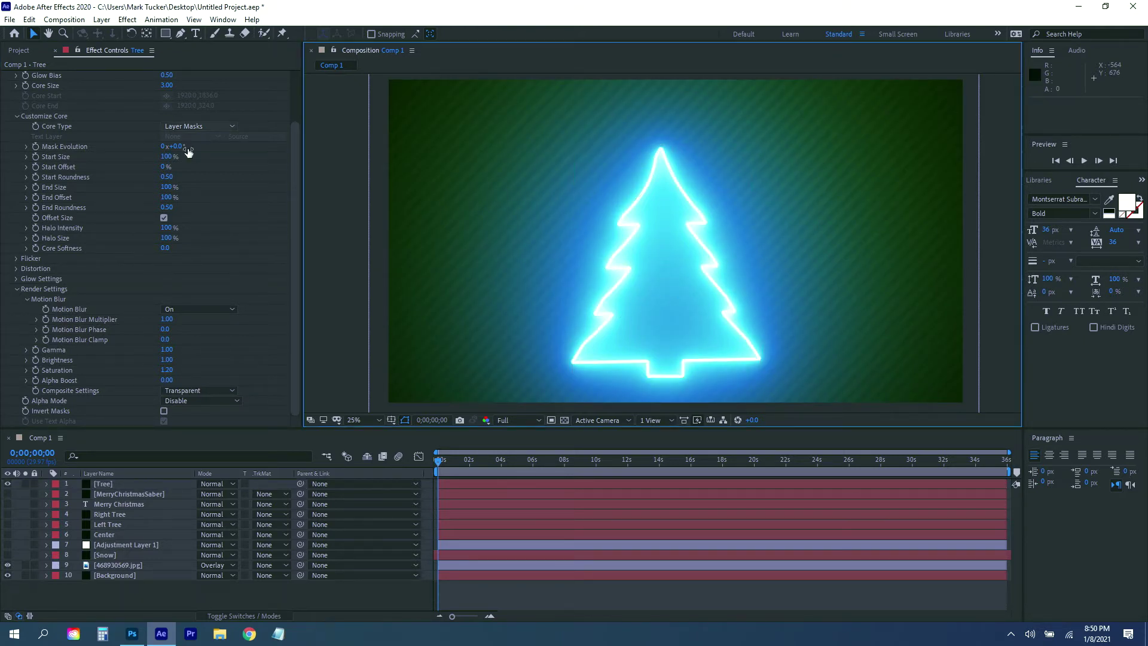
Delete the Tree layer from the composition.
scroll(226, 189, up, 2)
click(108, 485)
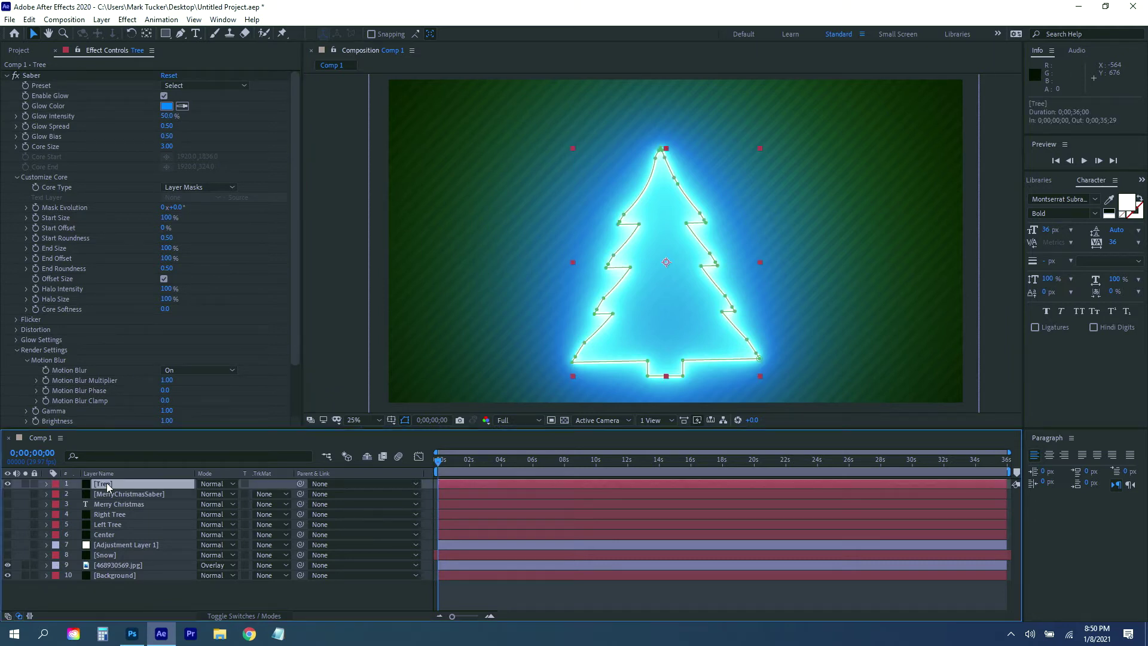
key(Delete)
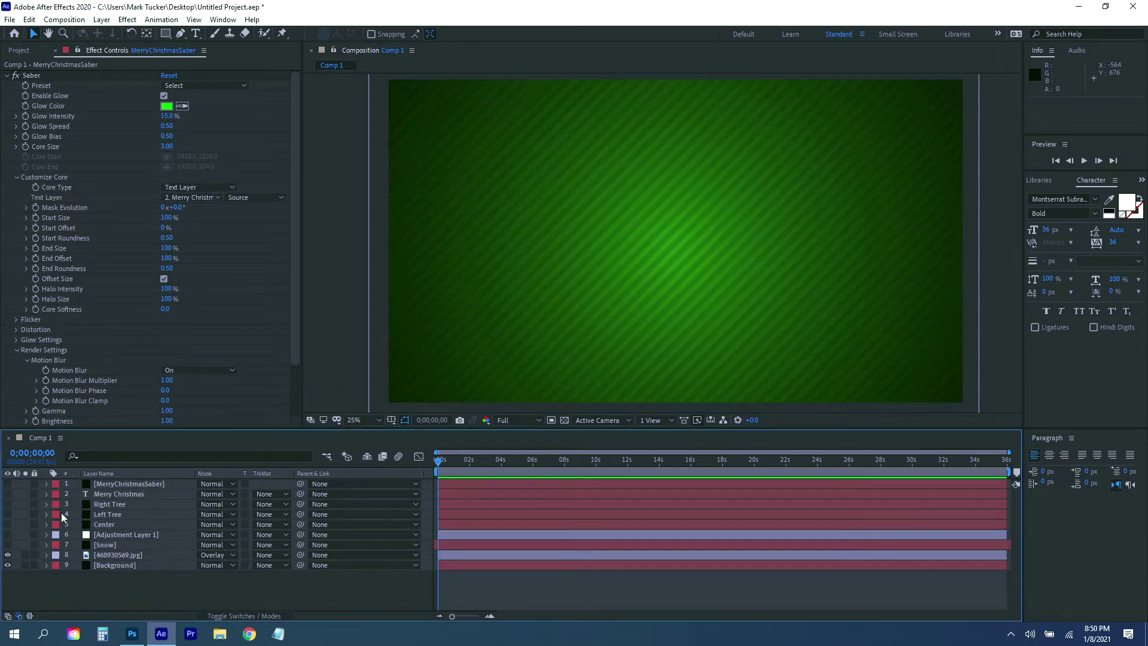
Make the Merry Christmas text, Right Tree, Left Tree, Center and MerryChristmasSaber layers visible again.
click(7, 494)
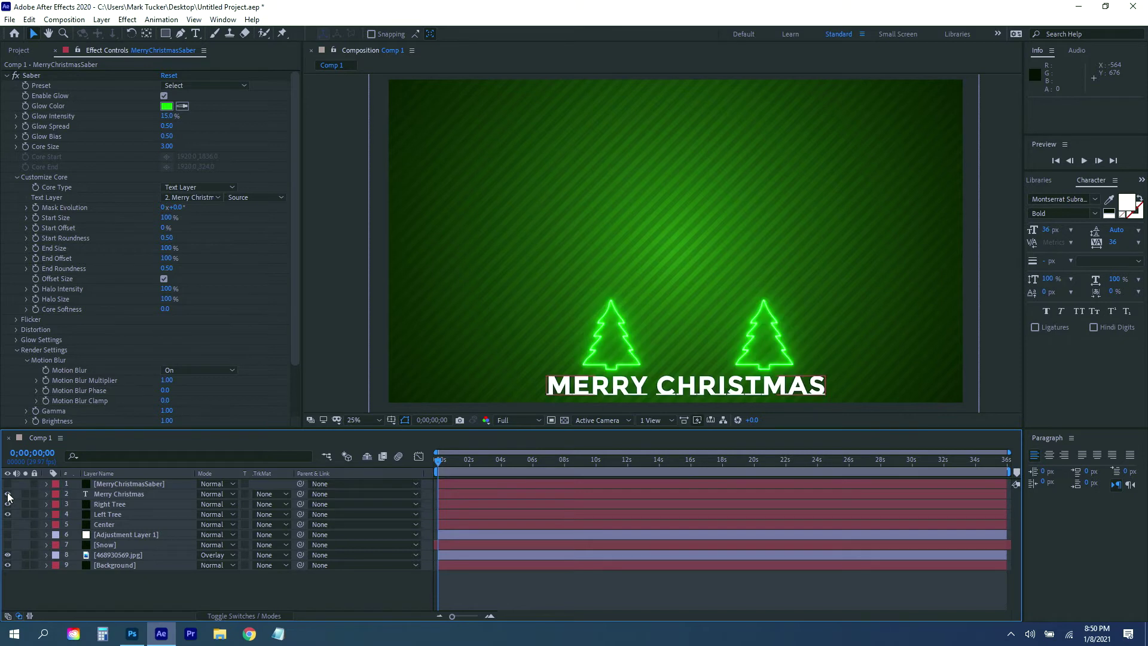
click(8, 524)
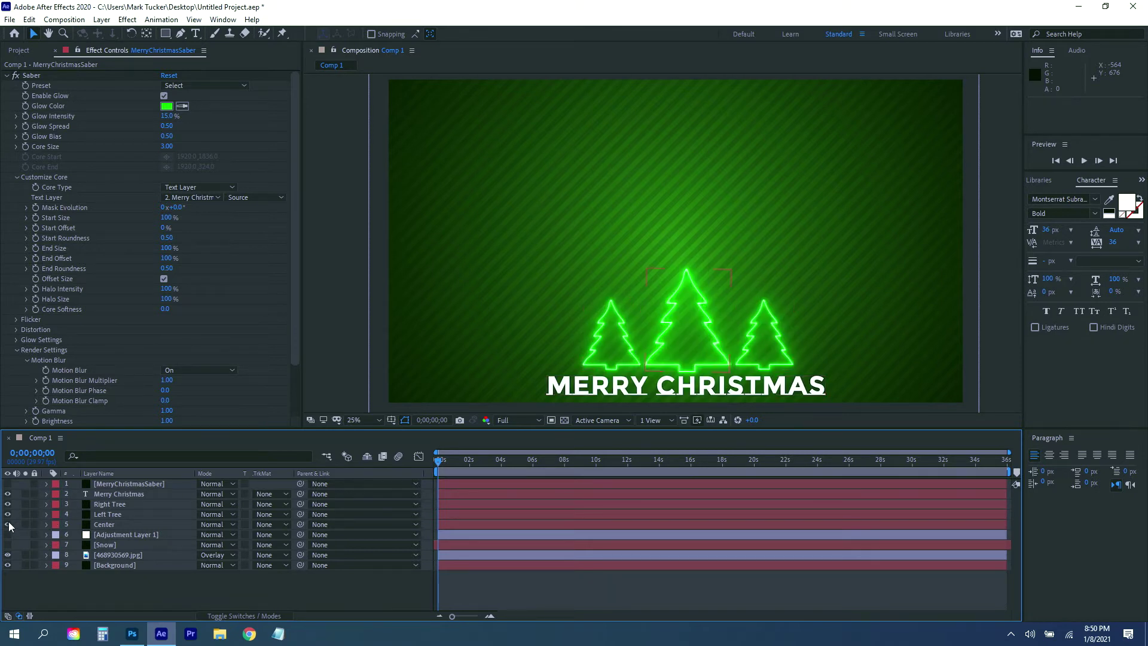
click(667, 338)
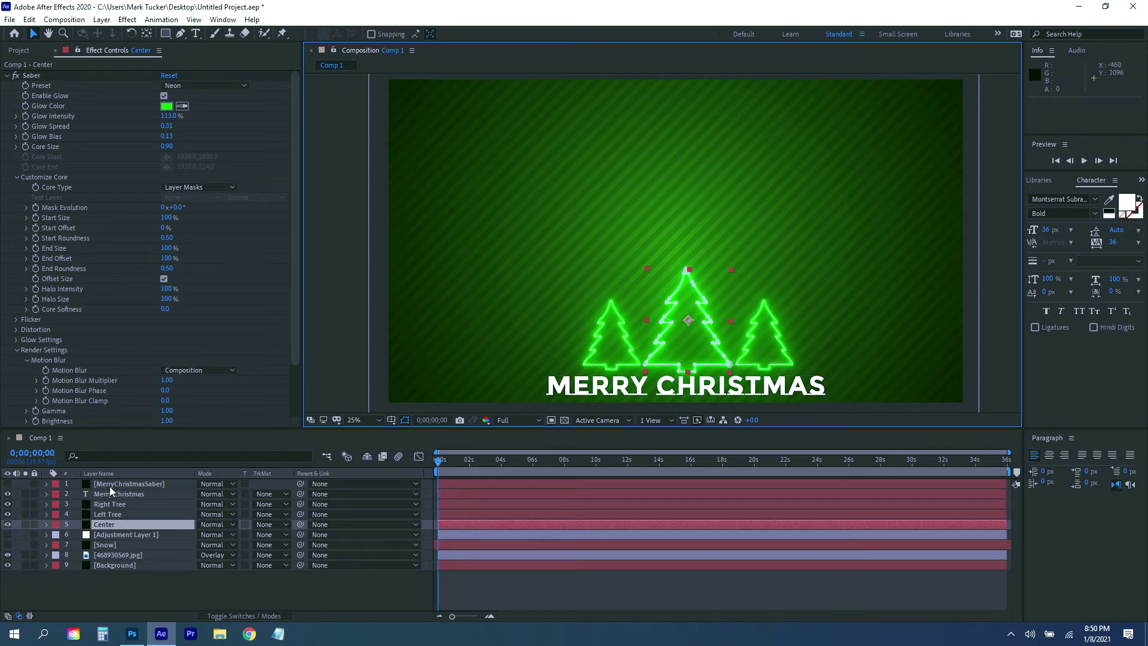
click(44, 485)
click(5, 489)
click(6, 484)
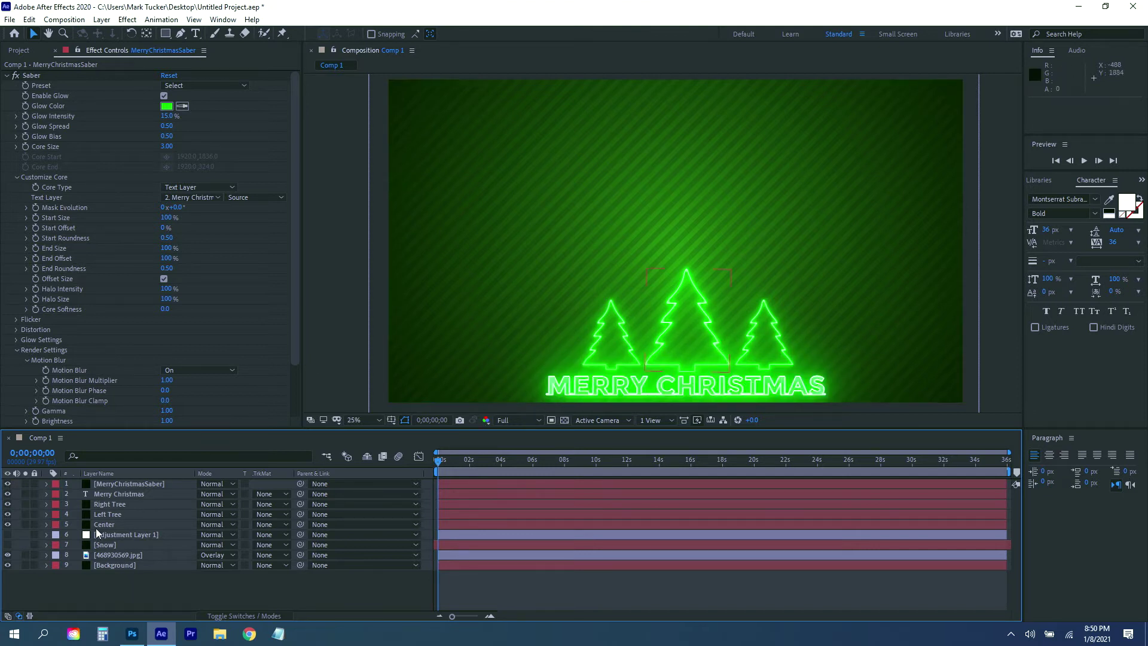
Turn on the Snow layer, show its Particular settings, and turn on Adjustment Layer 1.
click(6, 545)
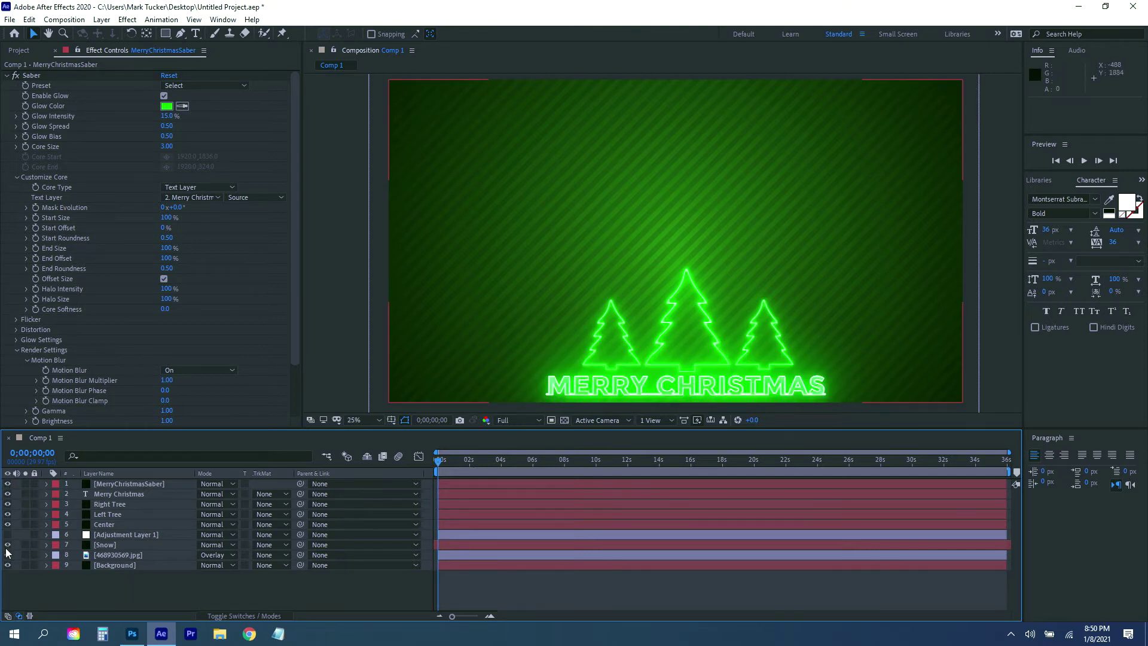
click(101, 547)
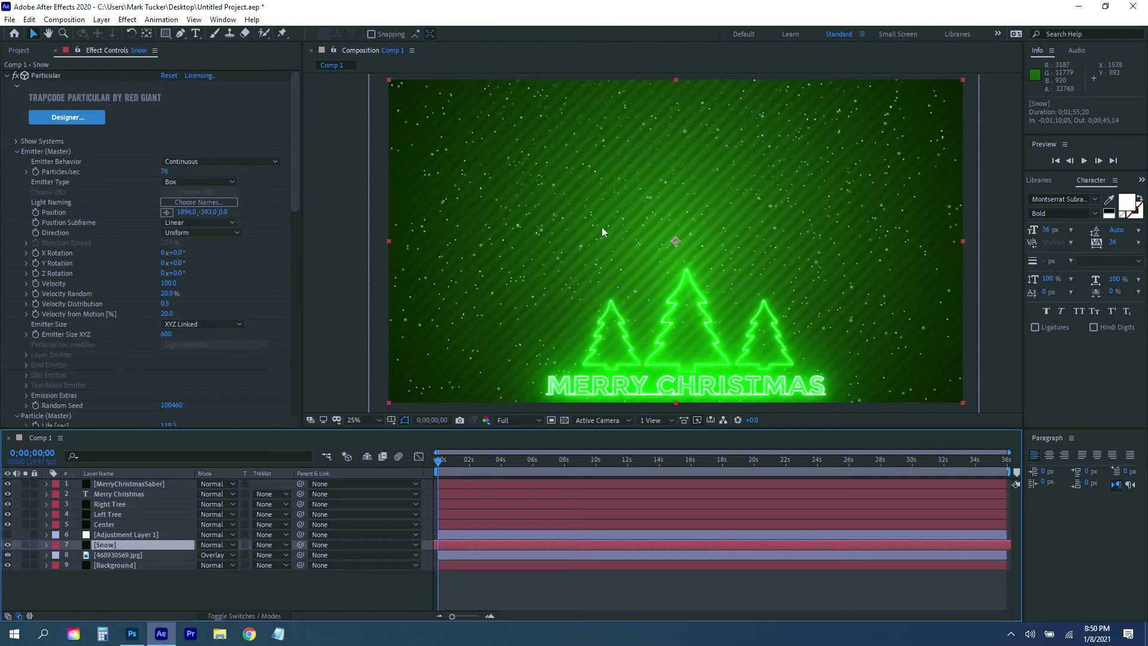
click(7, 535)
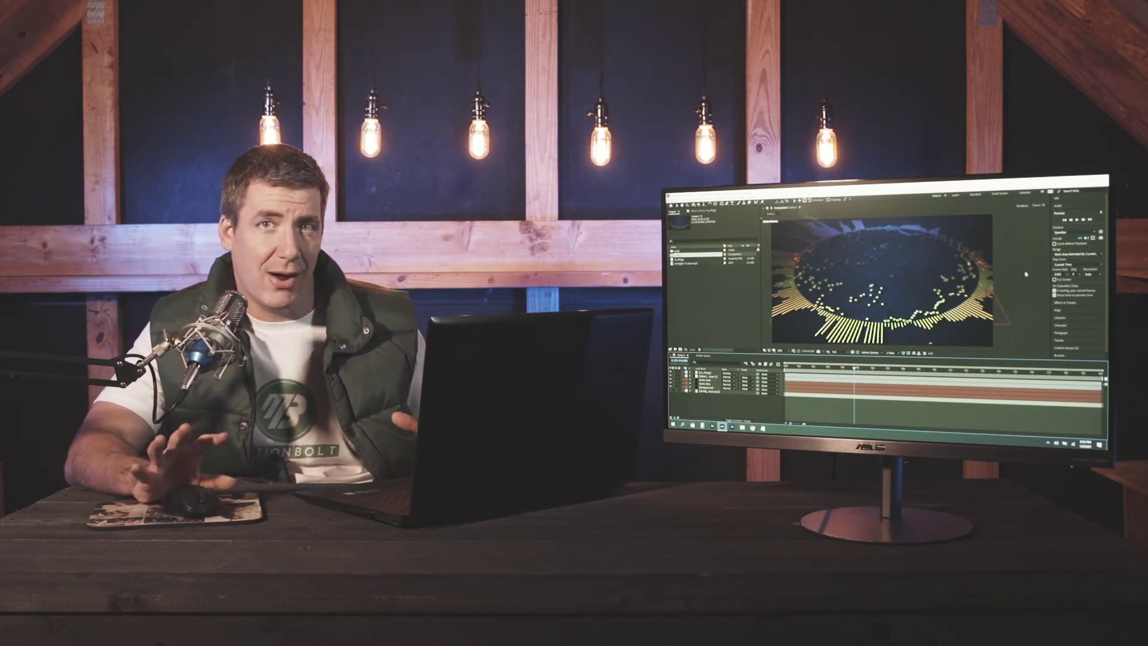
click(711, 387)
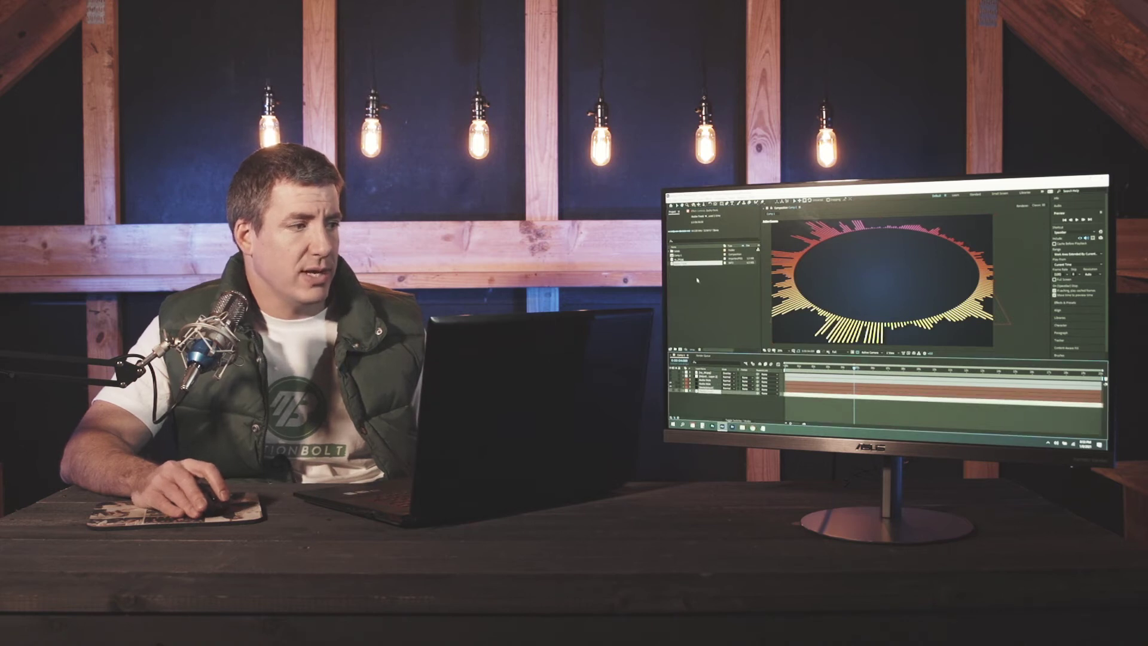
click(702, 392)
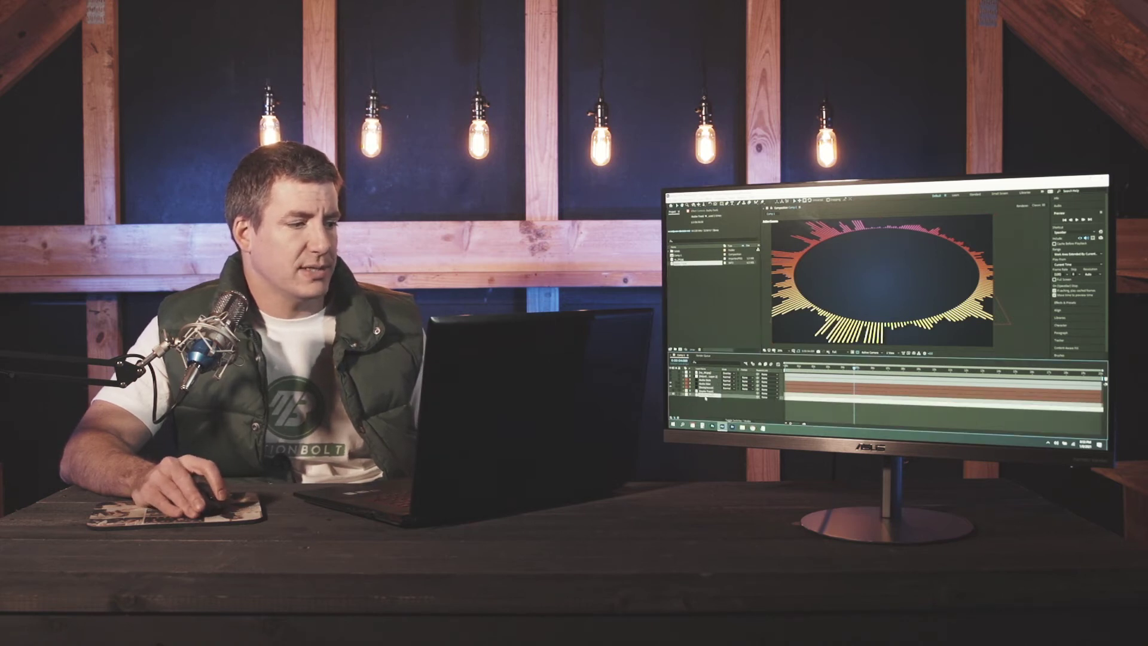
click(711, 372)
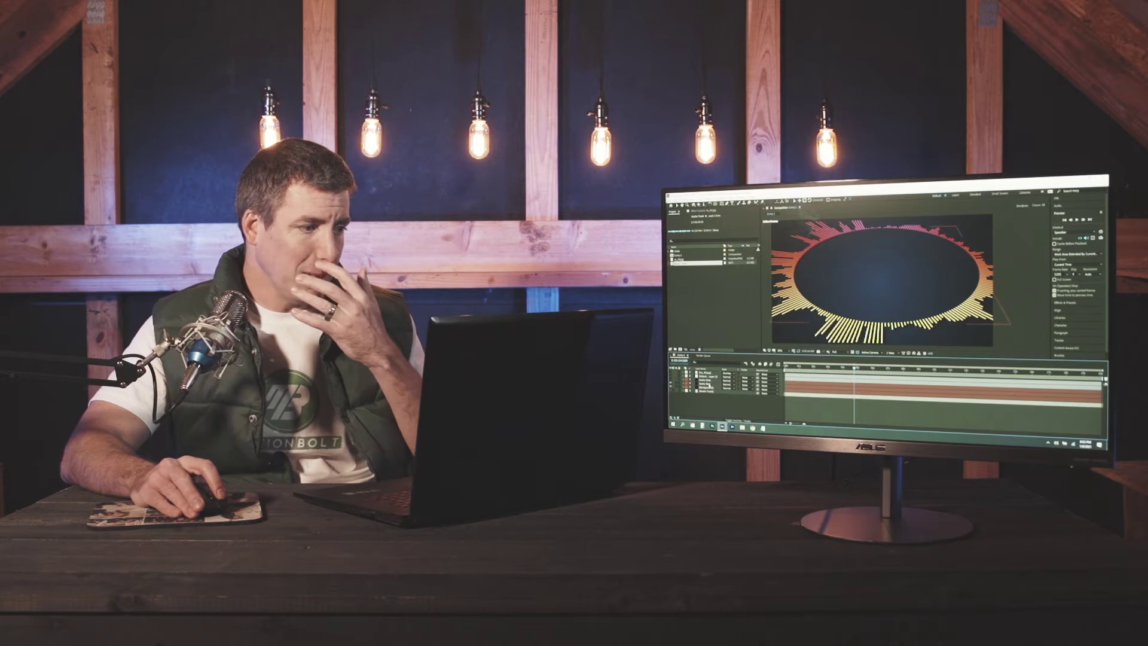
click(706, 385)
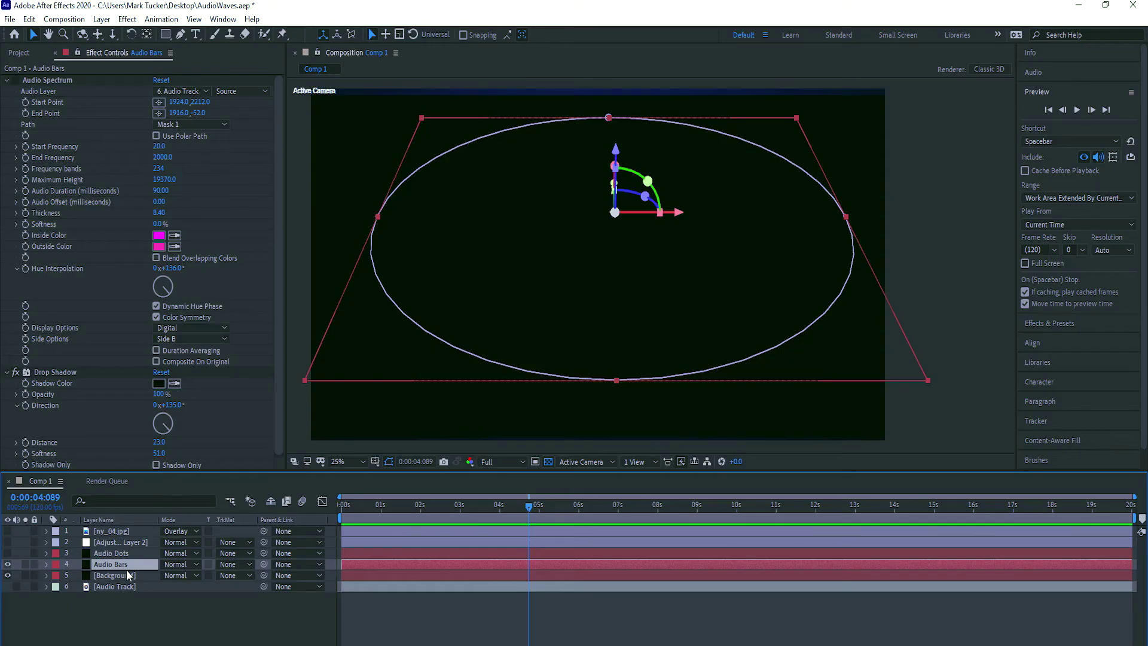
Locate Audio Spectrum among the Generate effects, and turn on the Audio Spectrum effect of the Audio Bars layer.
click(128, 21)
mouse_move(195, 213)
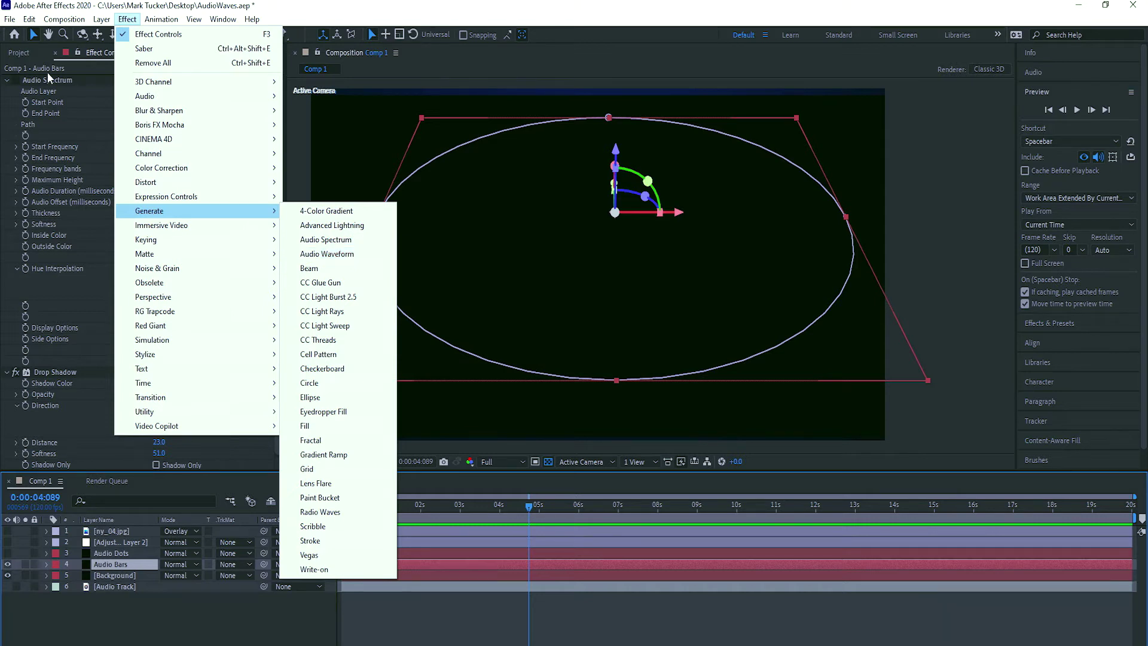
click(100, 103)
click(16, 80)
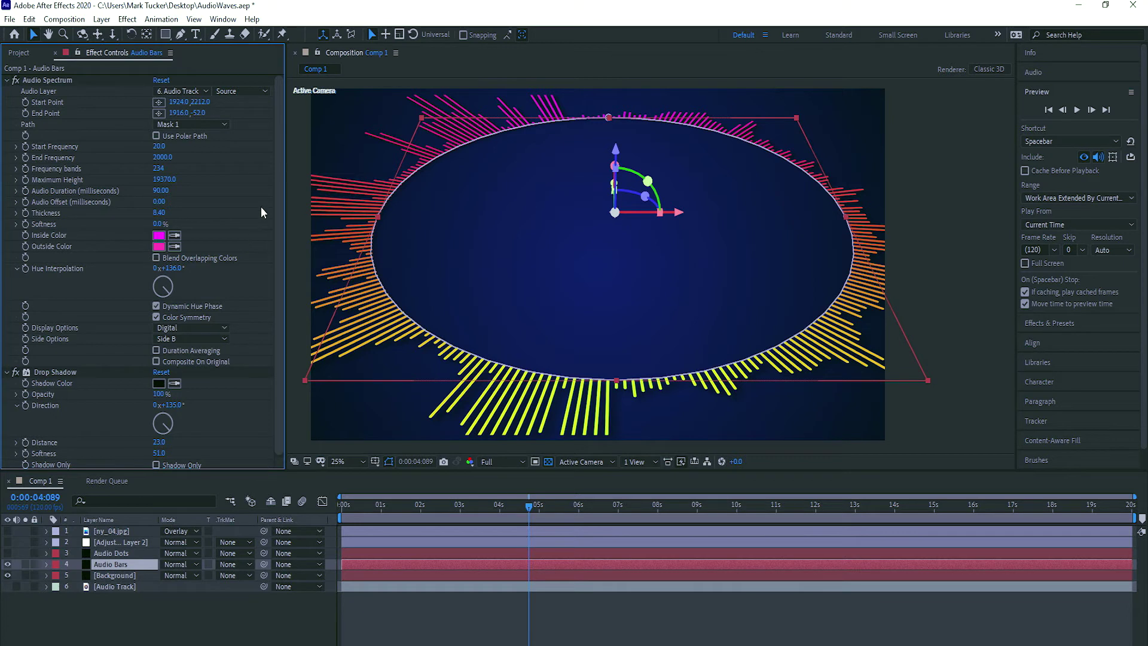
Check the Audio Layer choices of the Audio Spectrum effect, and move the current time to 0:00:00:047.
click(179, 91)
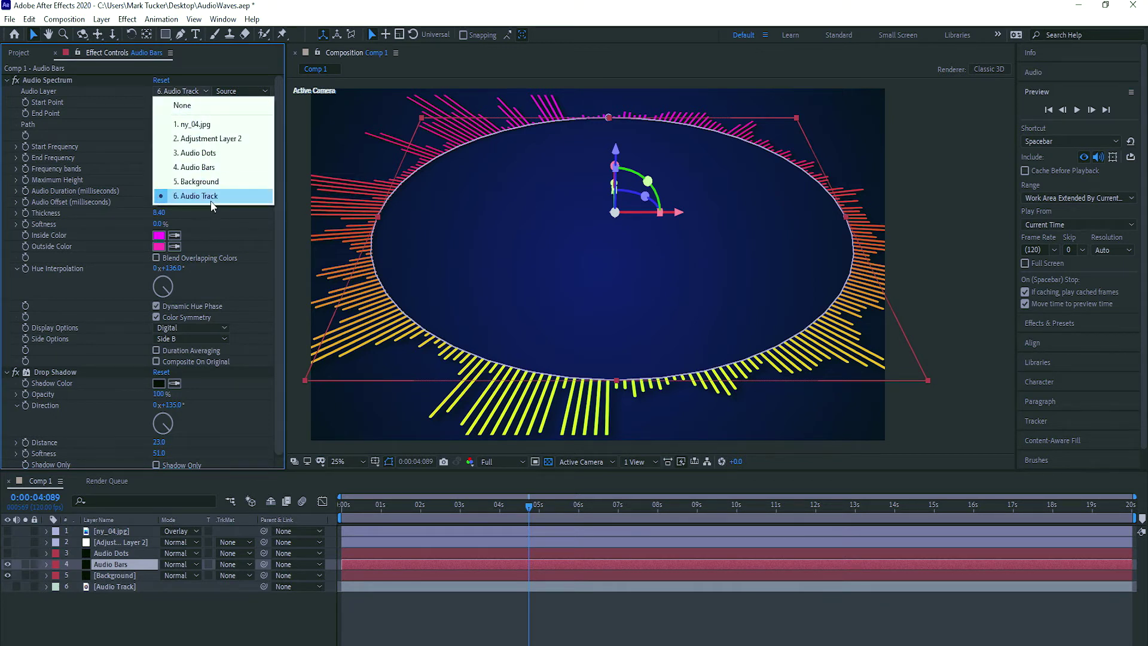
click(187, 78)
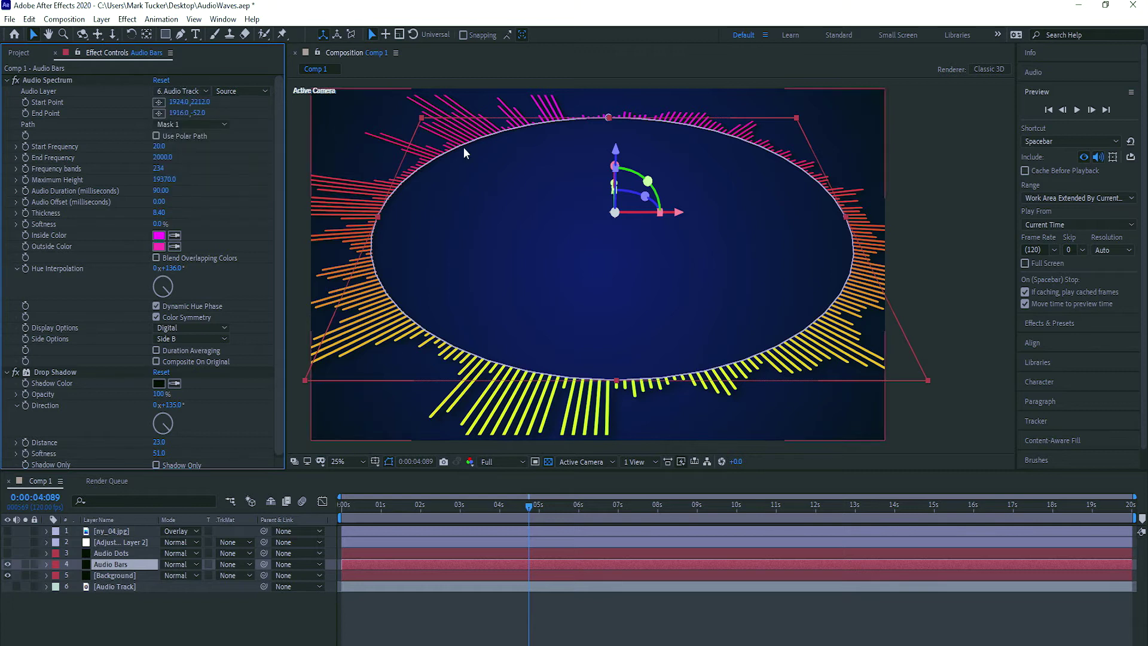
click(358, 504)
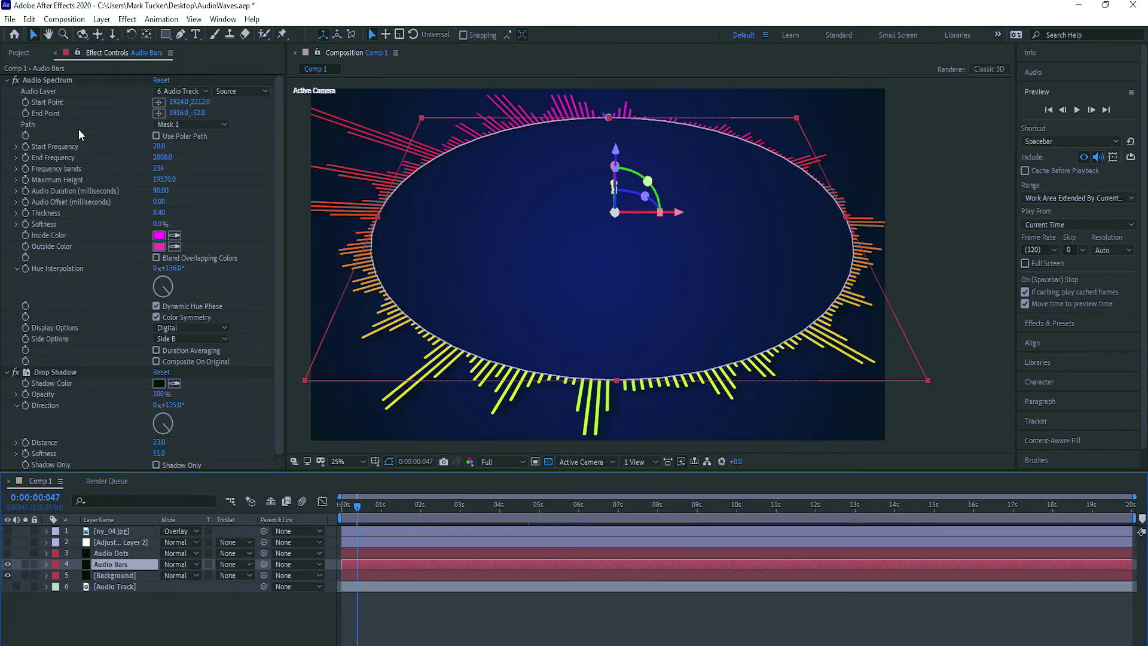
Set the Audio Spectrum path of the Audio Bars layer to None, and return it to Mask 1.
click(186, 125)
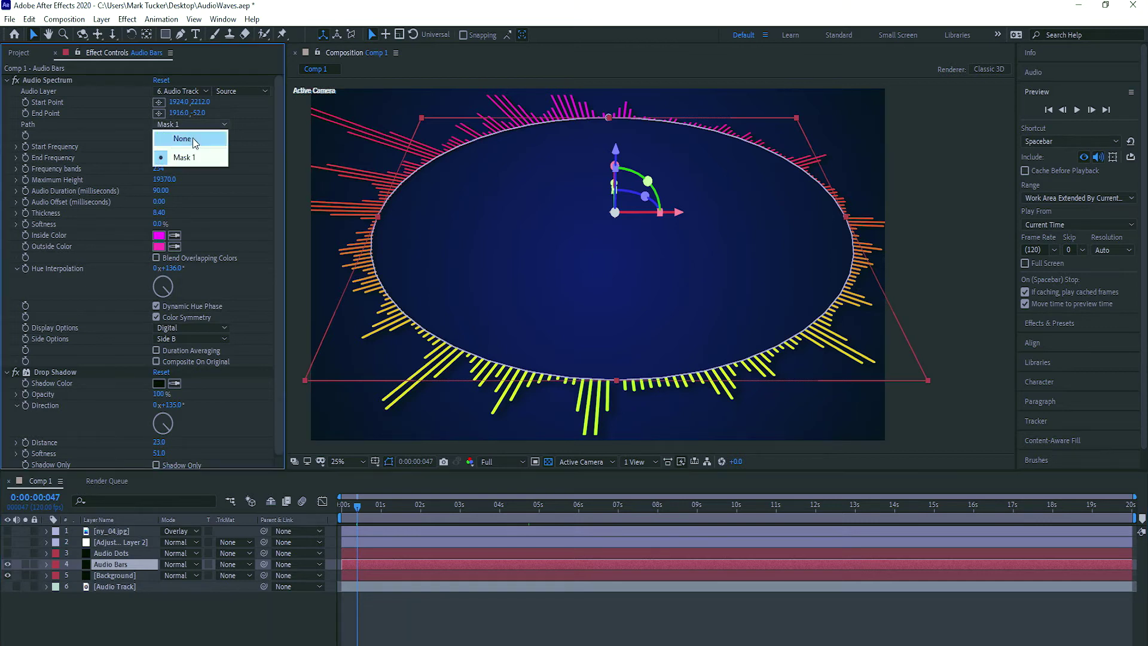
click(194, 142)
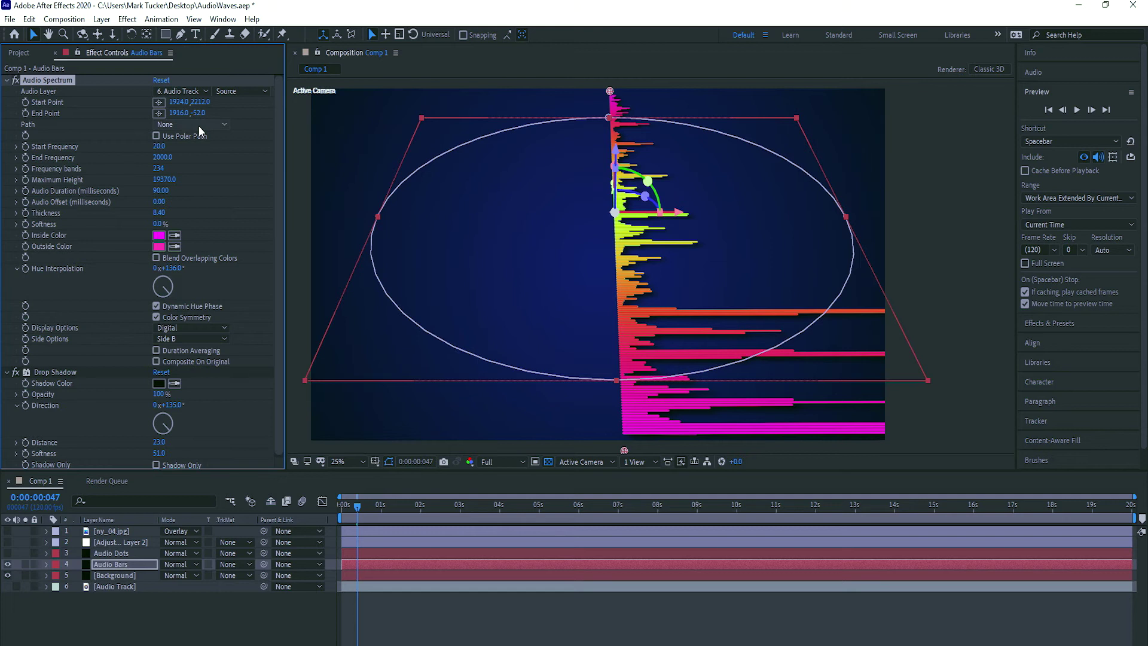
mouse_move(165, 34)
mouse_down()
mouse_move(189, 61)
mouse_move(185, 36)
mouse_up()
click(34, 33)
click(182, 127)
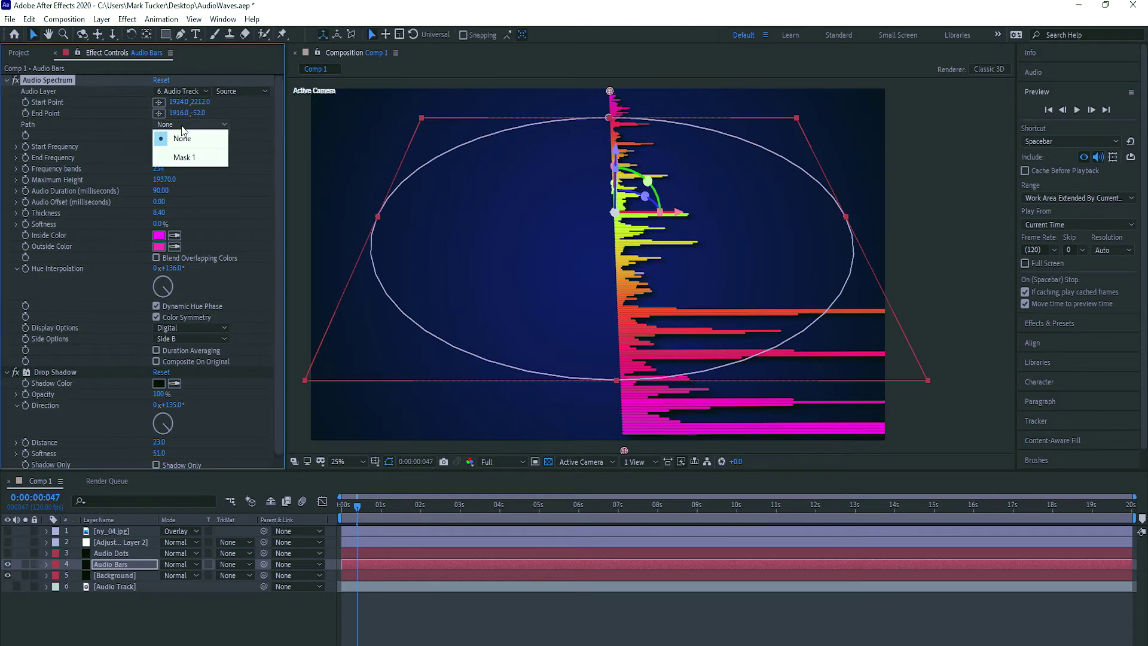
click(184, 157)
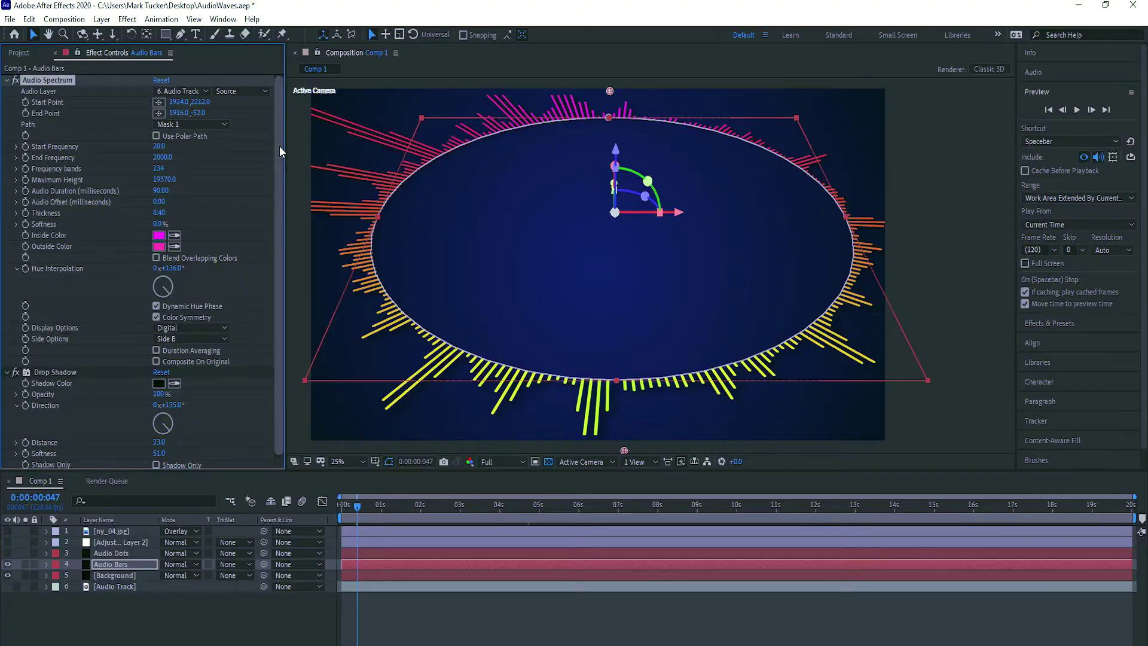
Check the Display Options choices in the Audio Bars layer's Audio Spectrum settings.
drag(280, 151, 277, 194)
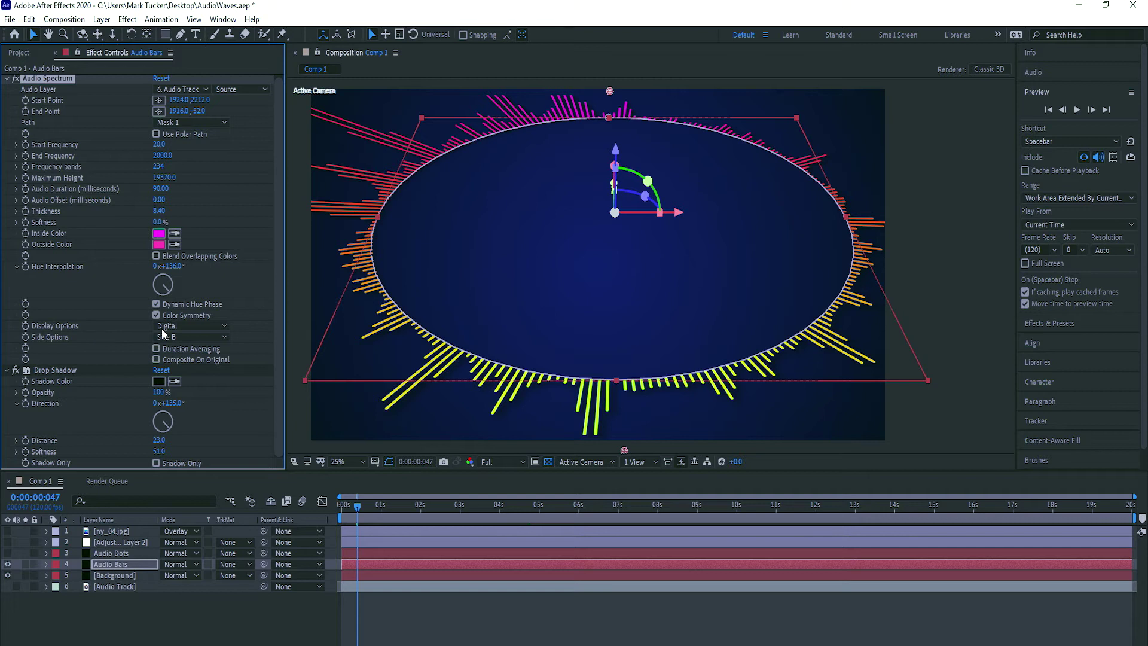
click(178, 325)
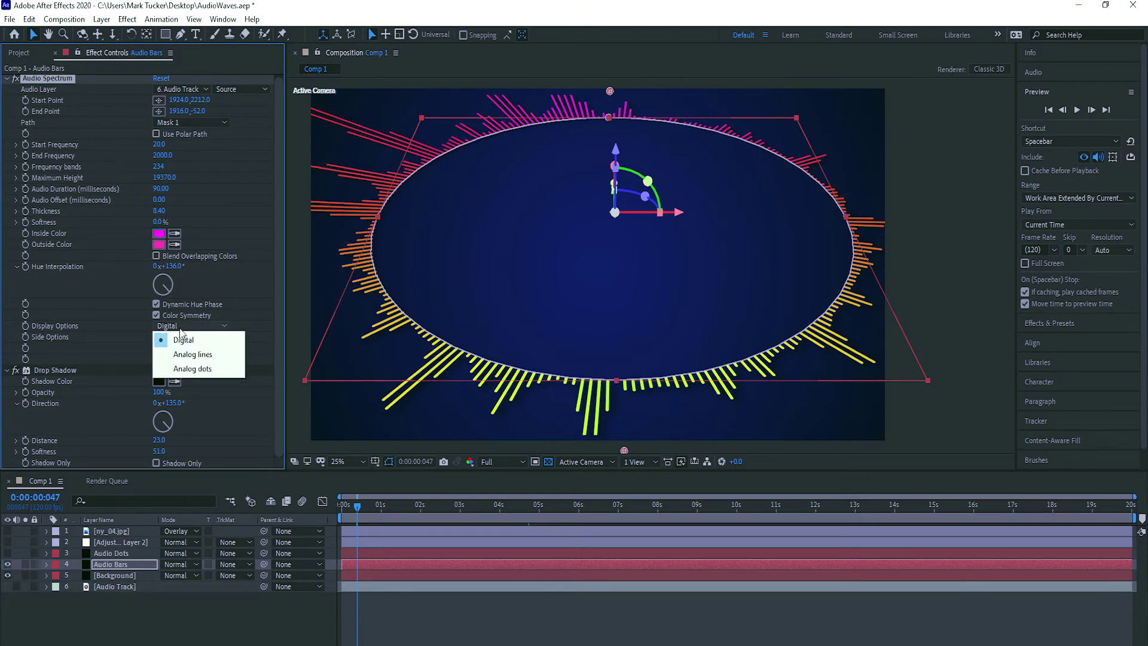
click(281, 288)
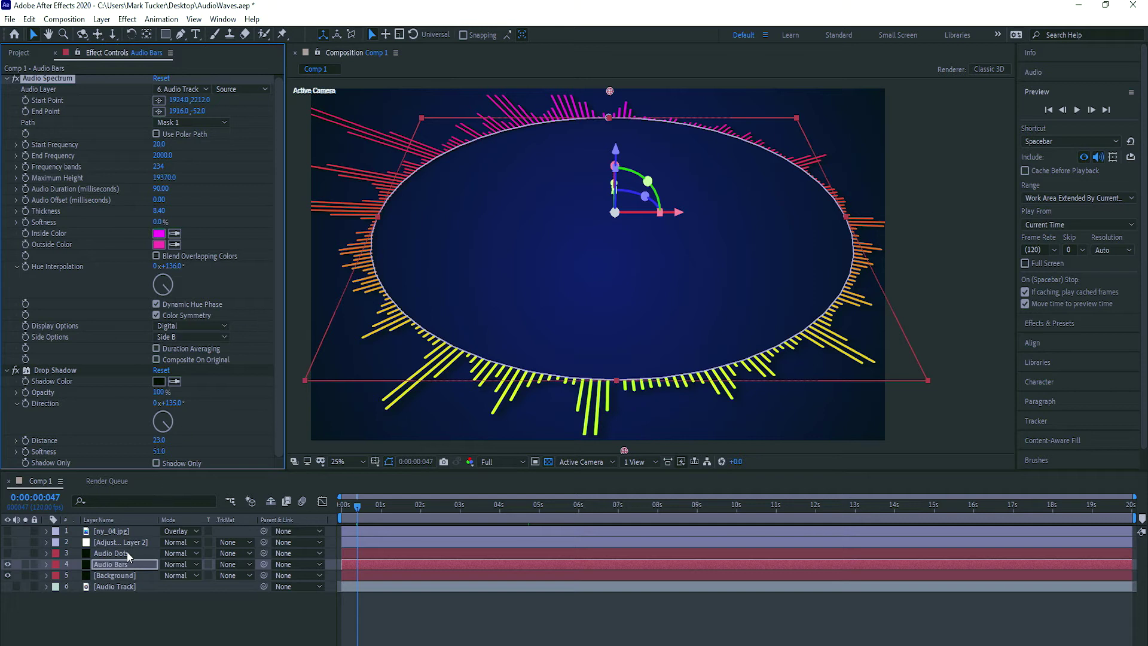
Turn on the Audio Dots layer and keep Analog dots as its Audio Spectrum display option.
click(7, 553)
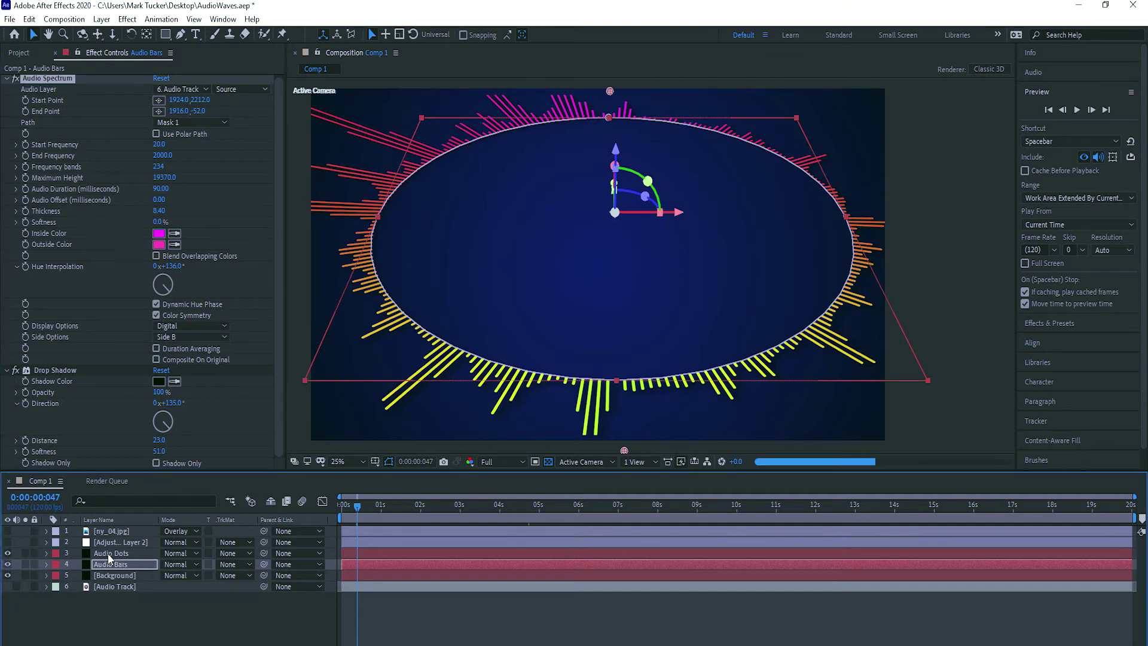
click(128, 554)
scroll(269, 269, down, 1)
click(207, 328)
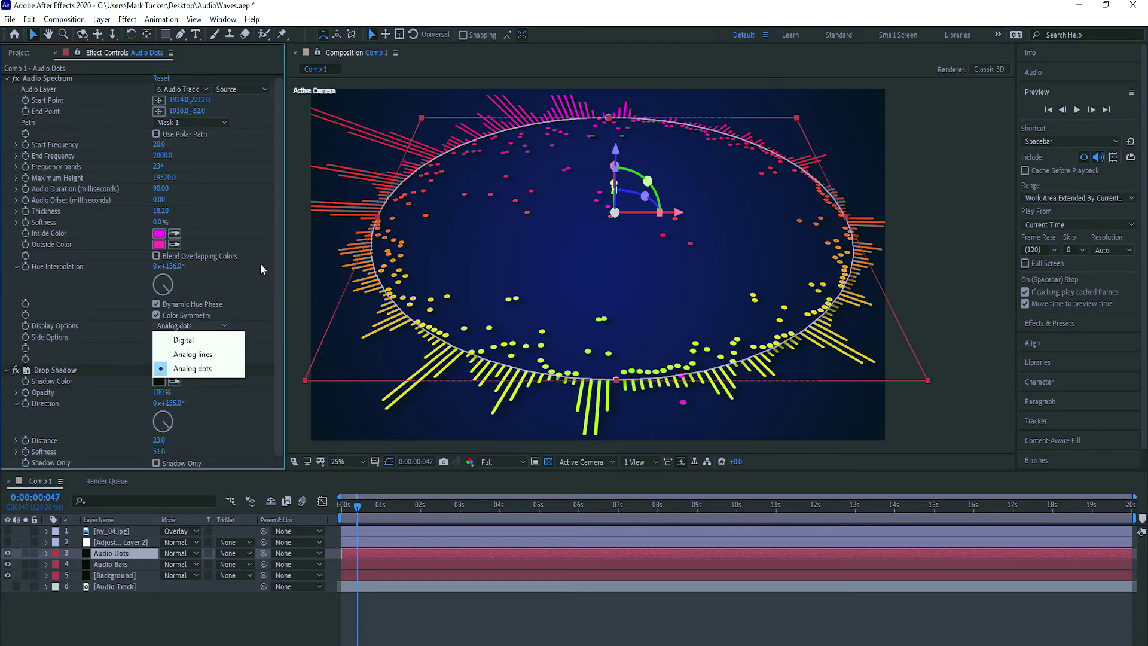
click(193, 369)
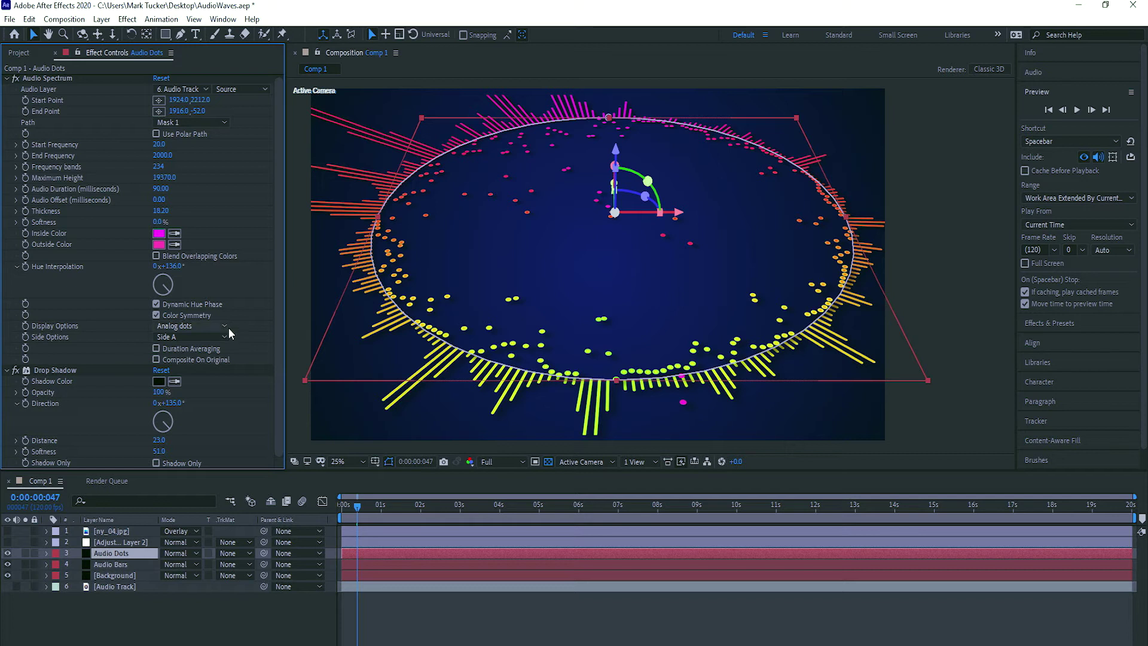
Turn on Adjustment Layer 2 with its Gaussian Blur, and turn on the ny_04.jpg overlay layer.
click(114, 542)
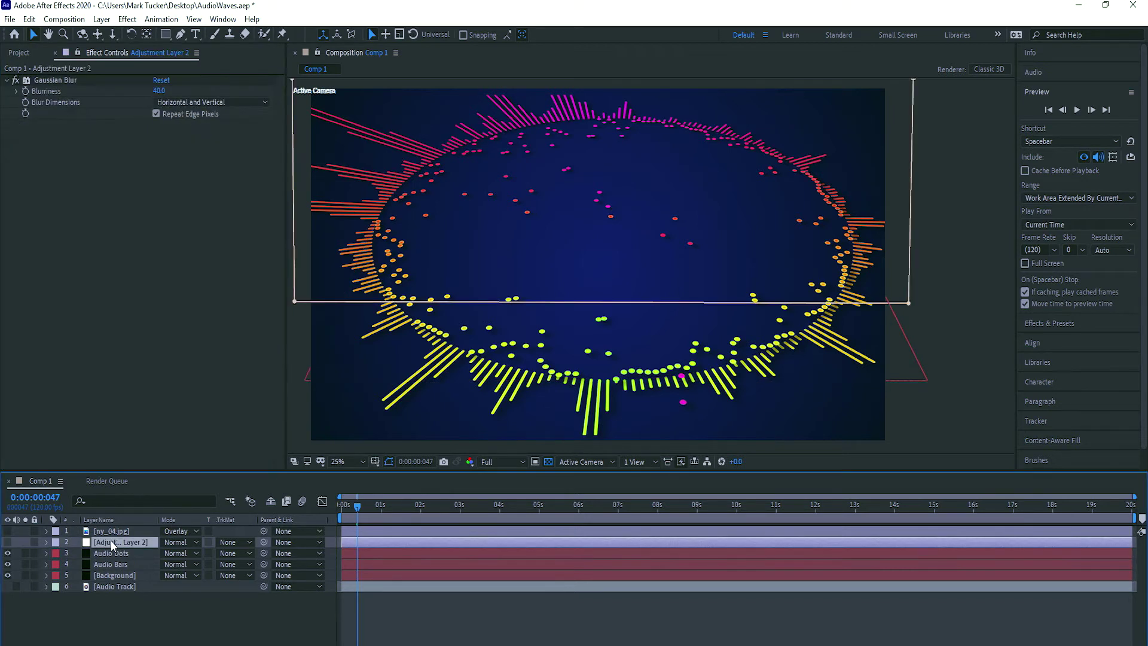
click(8, 542)
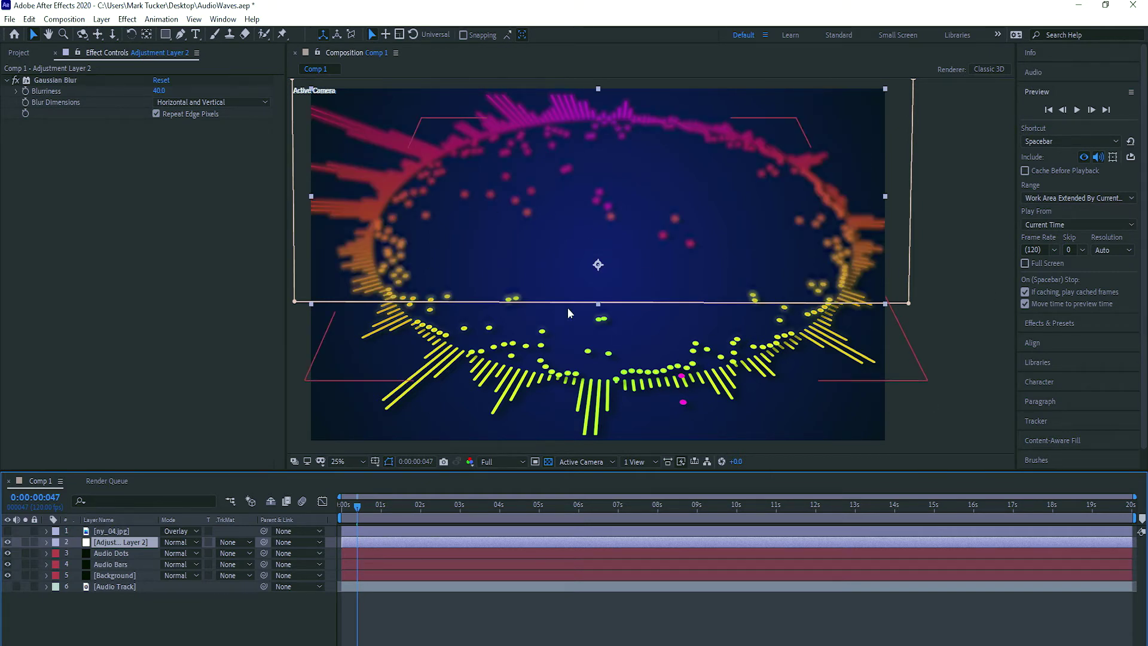
click(95, 531)
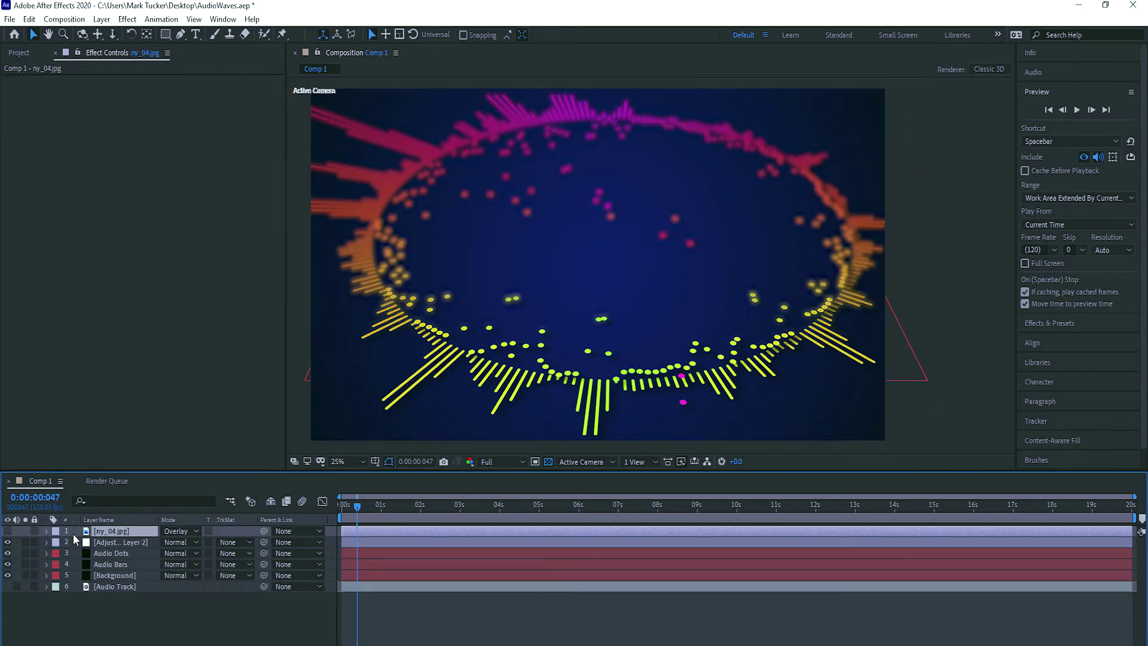
click(7, 531)
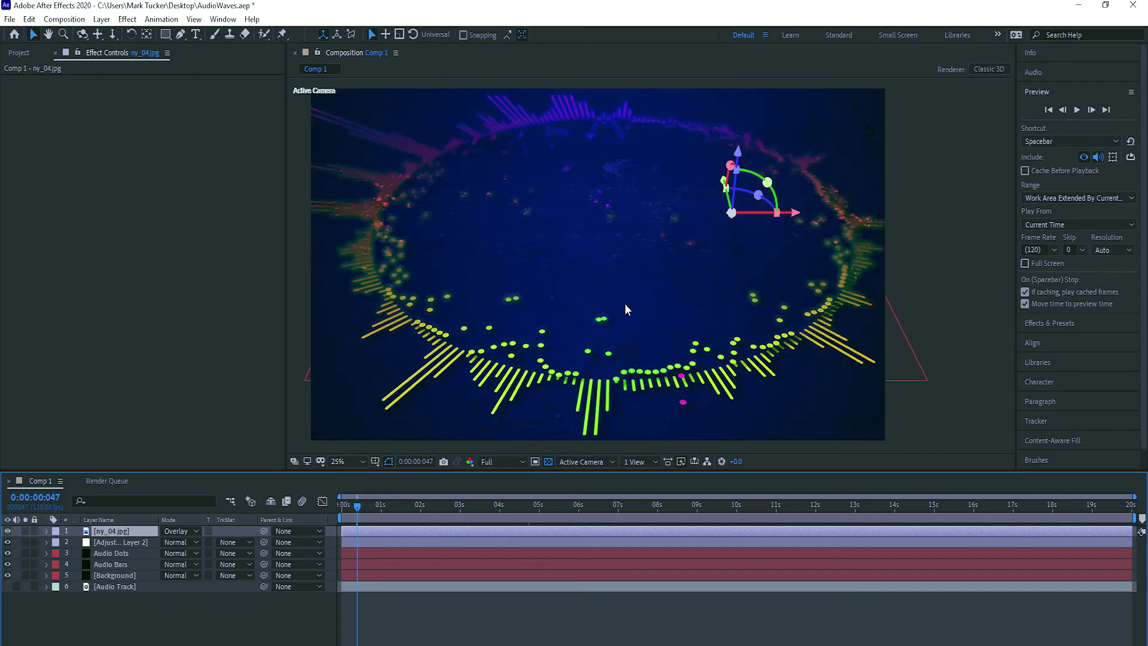
Examine the extent of the tilted ny_04.jpg overlay and its texture over the audio bars and dots.
click(428, 355)
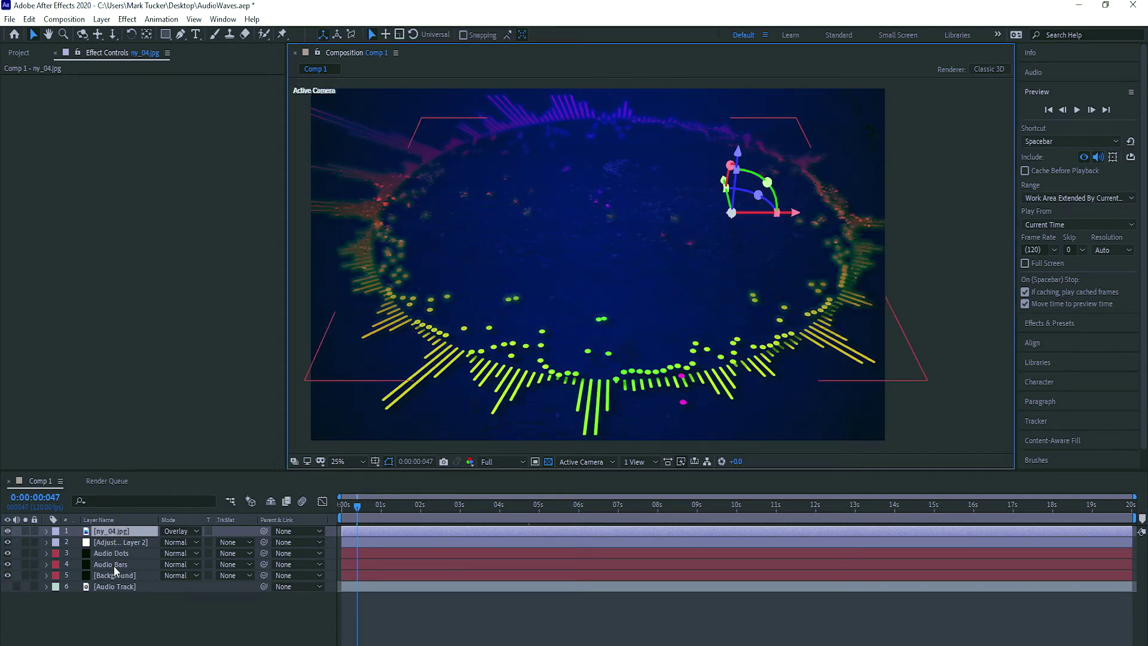
key(comma)
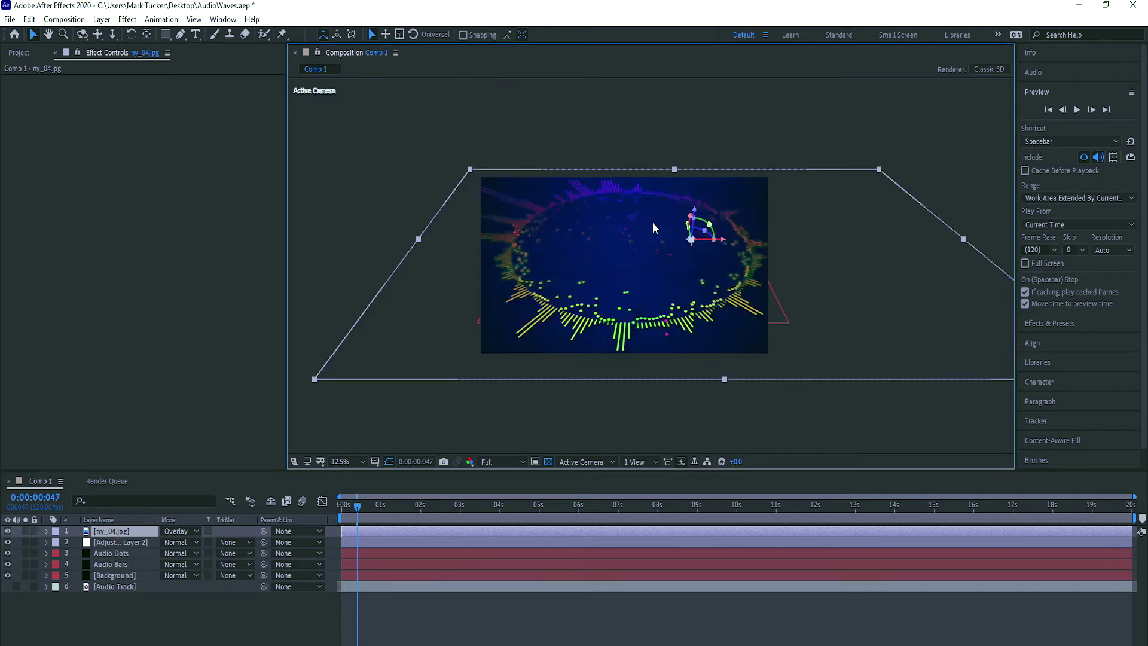
key(period)
key(comma)
key(period)
key(period)
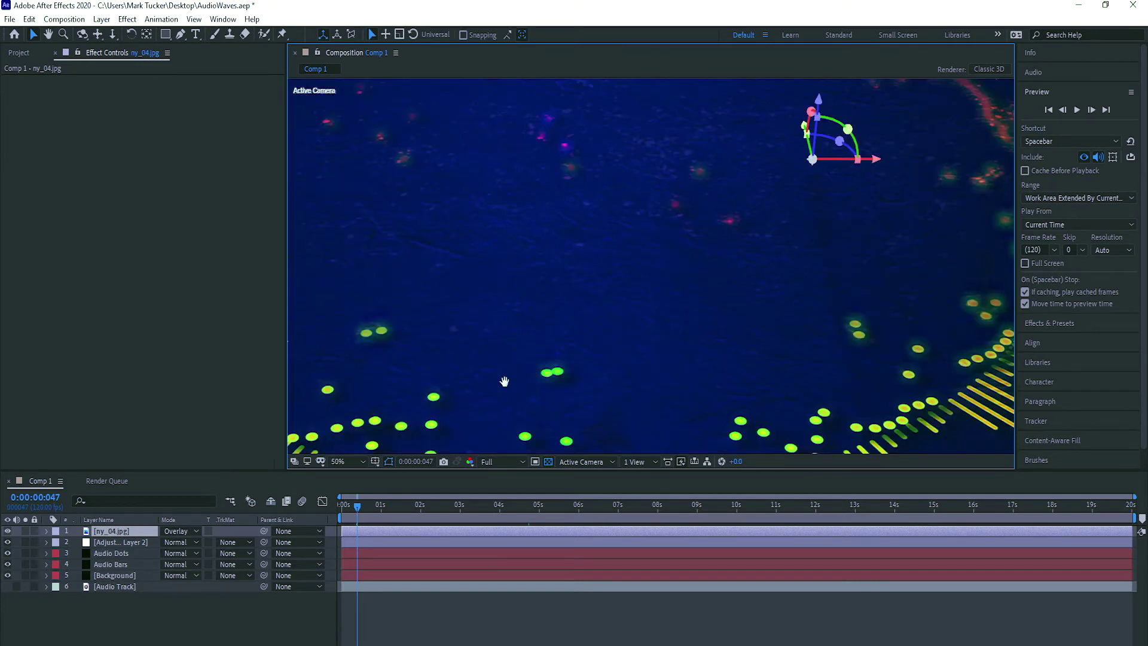
drag(505, 379, 644, 118)
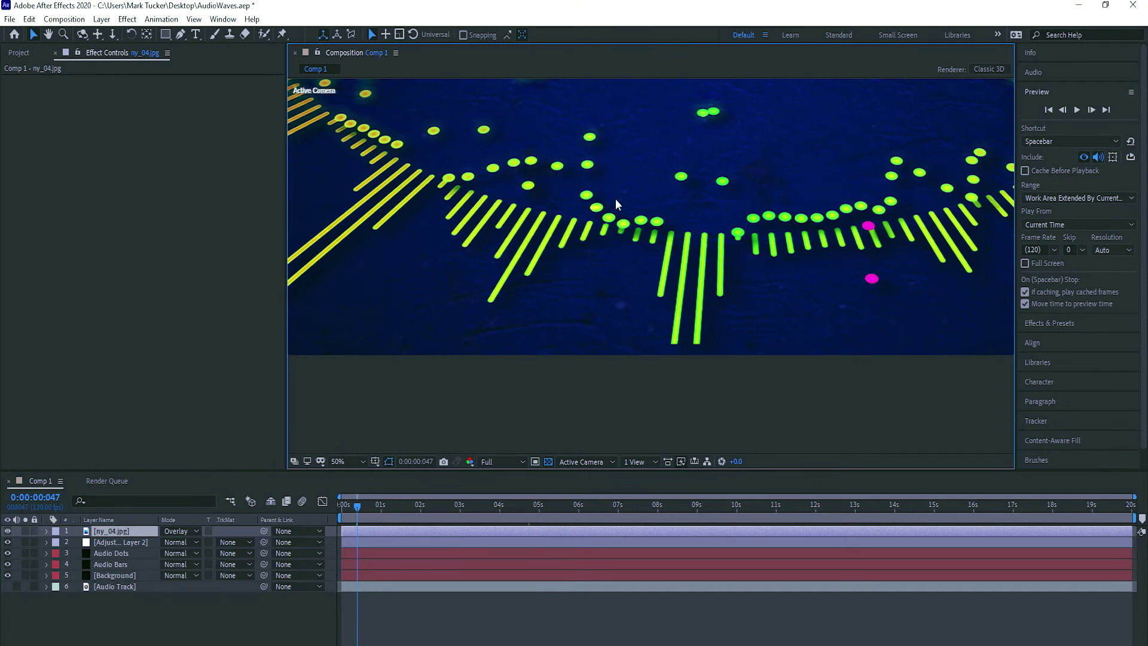
key(comma)
key(comma)
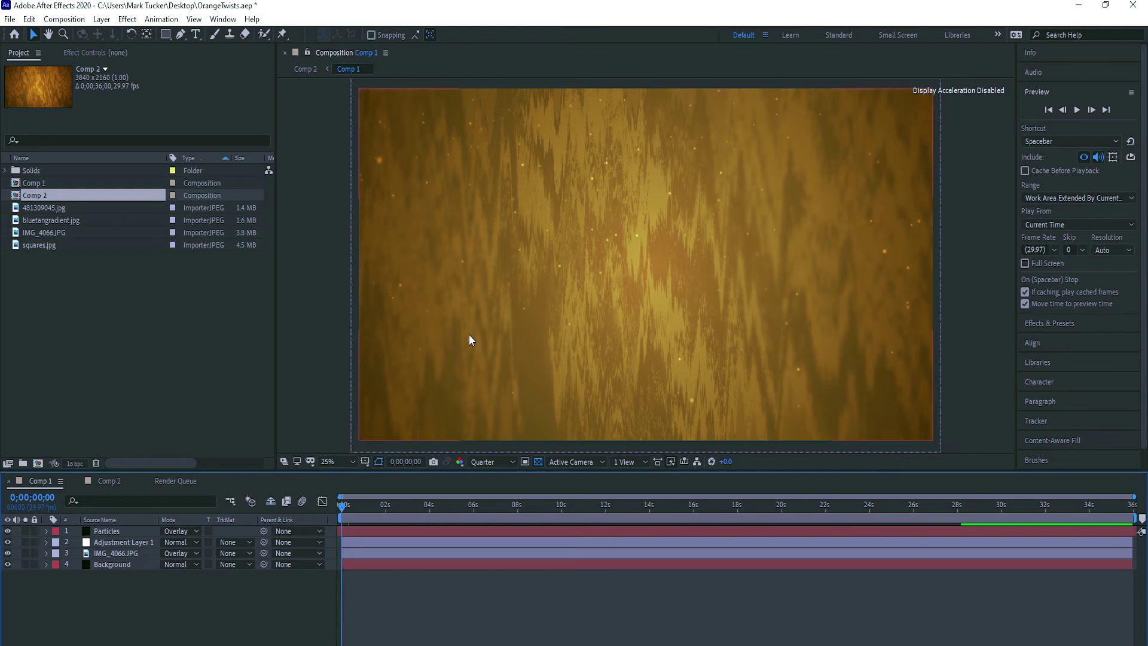
Hide the Particles, Adjustment Layer 1 and IMG_4066.JPG layers, and show the Background layer's Gradient Ramp 2 settings.
click(8, 532)
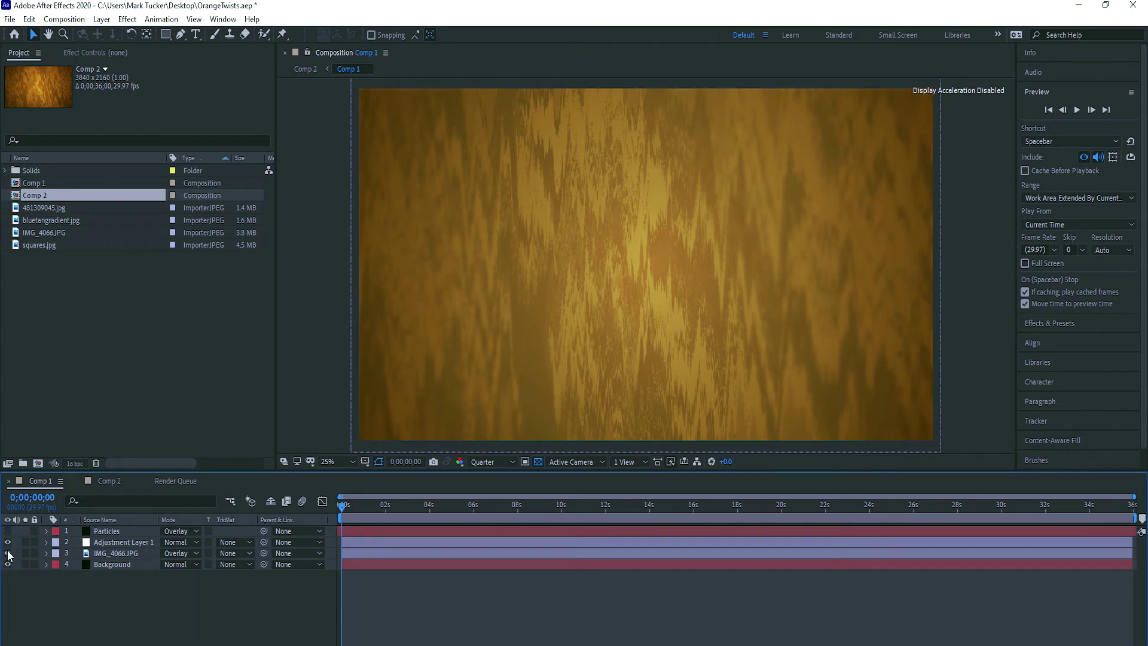
alt+click(8, 564)
click(108, 565)
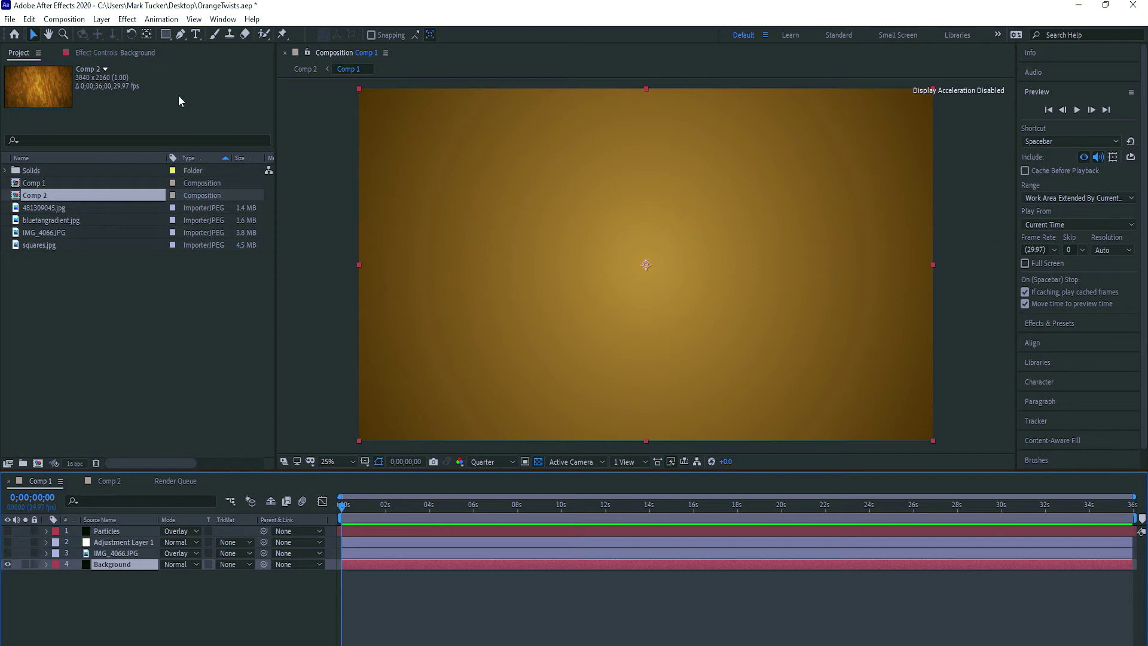
click(99, 53)
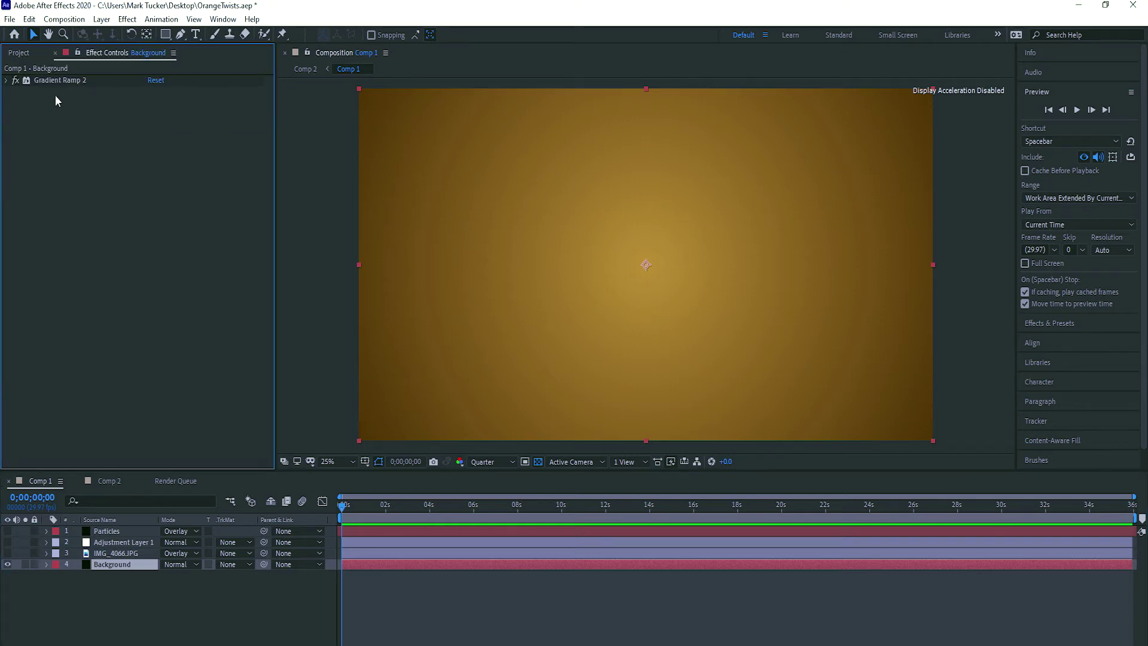
click(7, 81)
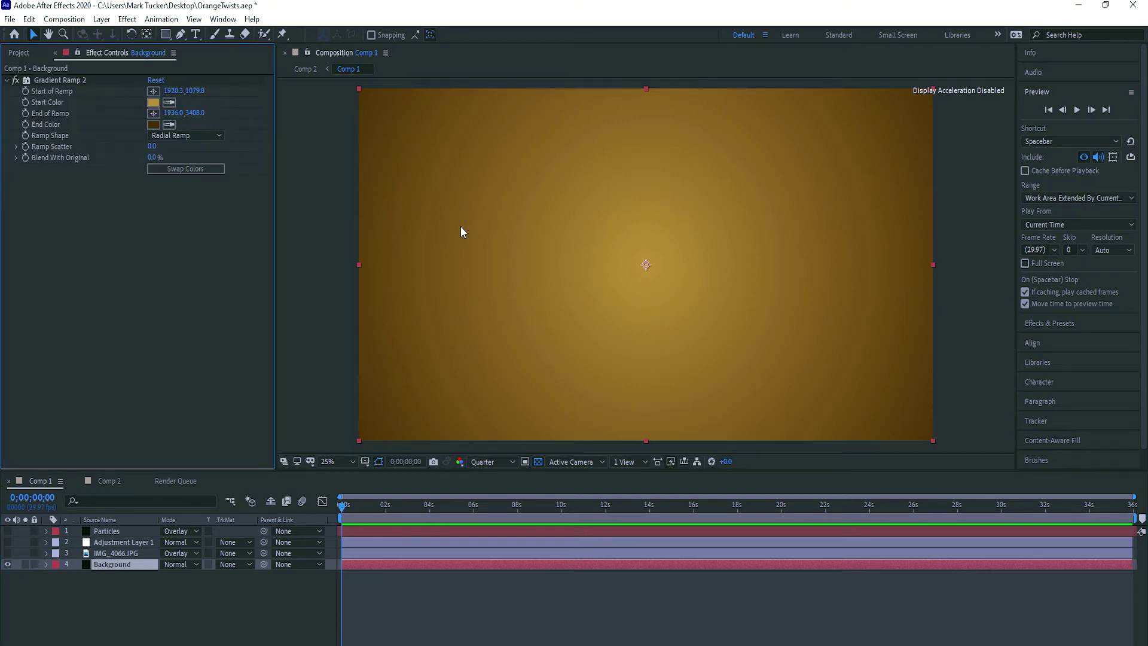
Turn off Turbulent Displace on the IMG_4066.JPG layer, and show the undistorted image above the Background in Normal blend mode.
click(120, 554)
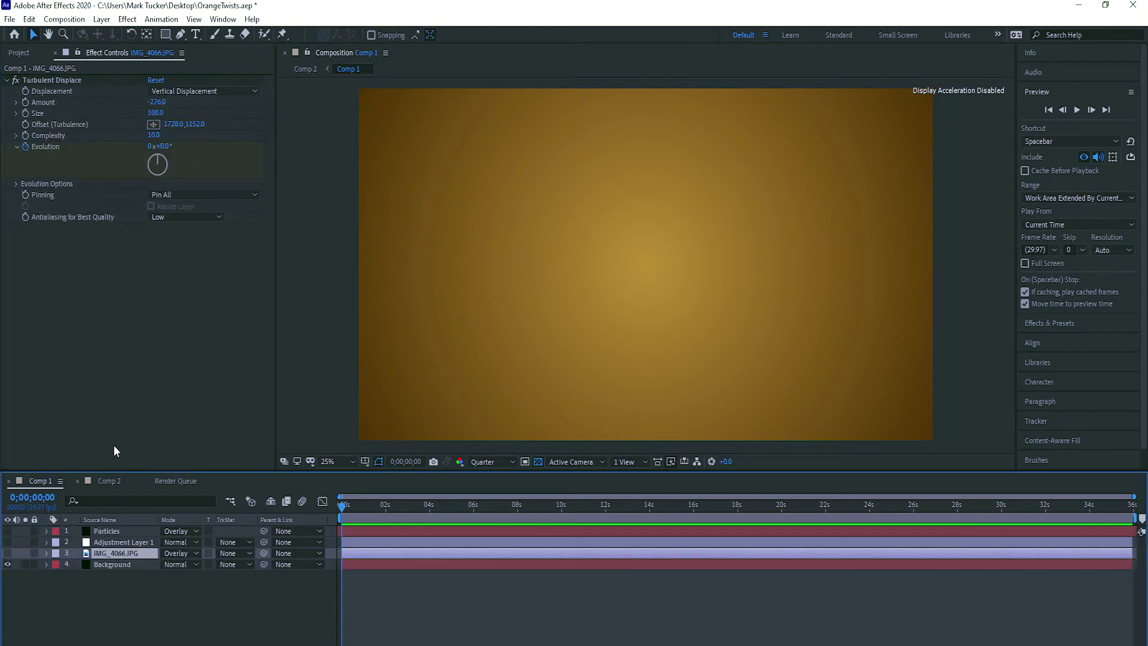
click(18, 80)
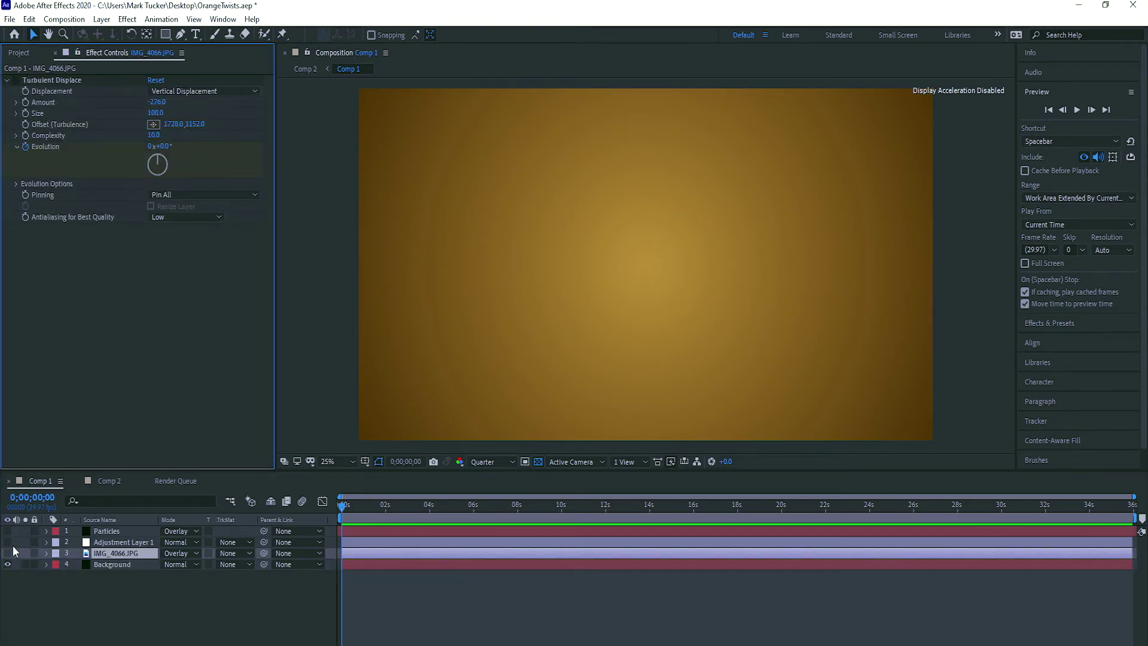
click(11, 53)
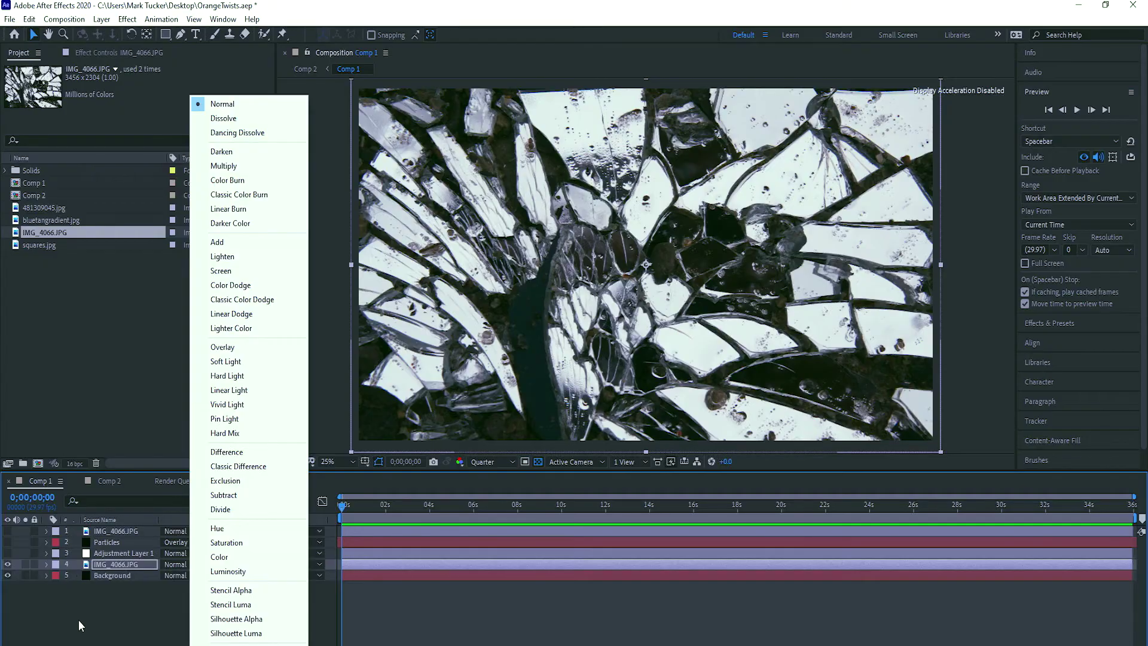
click(78, 620)
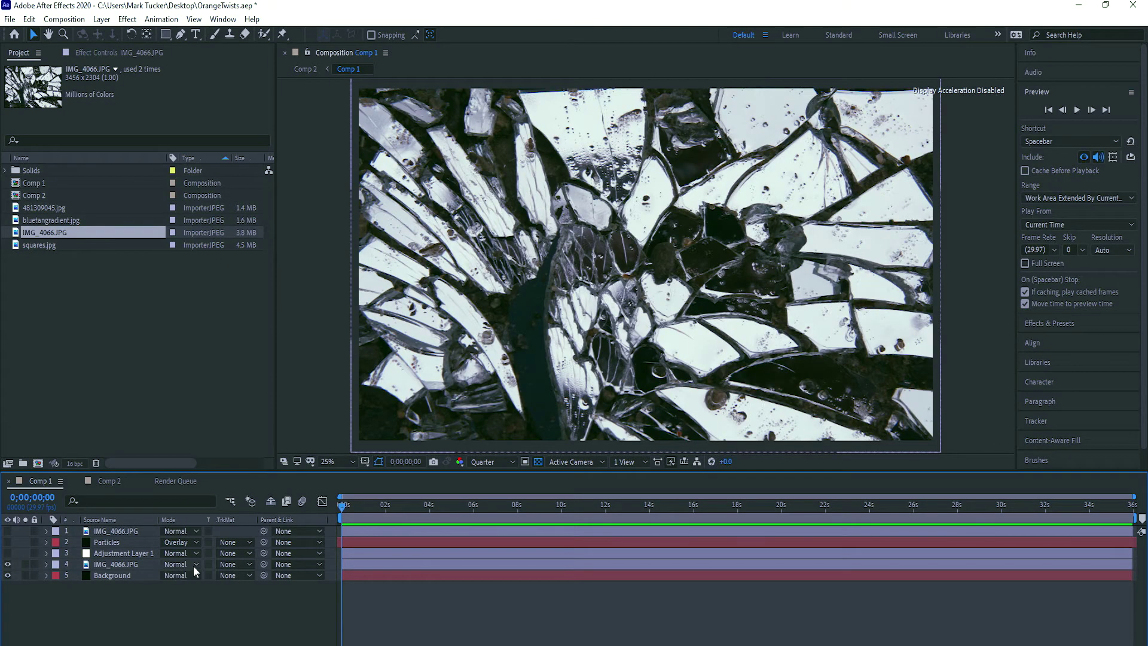
Set the IMG_4066.JPG layer above the Background to Overlay blend mode and lower its opacity.
click(193, 566)
click(242, 347)
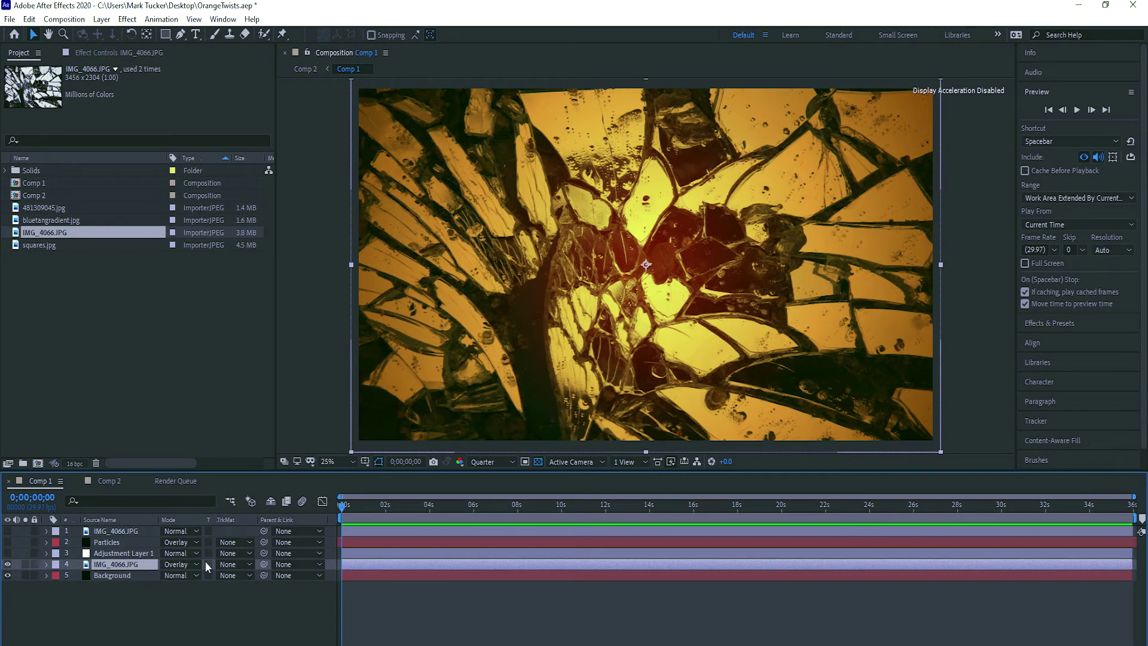
click(46, 565)
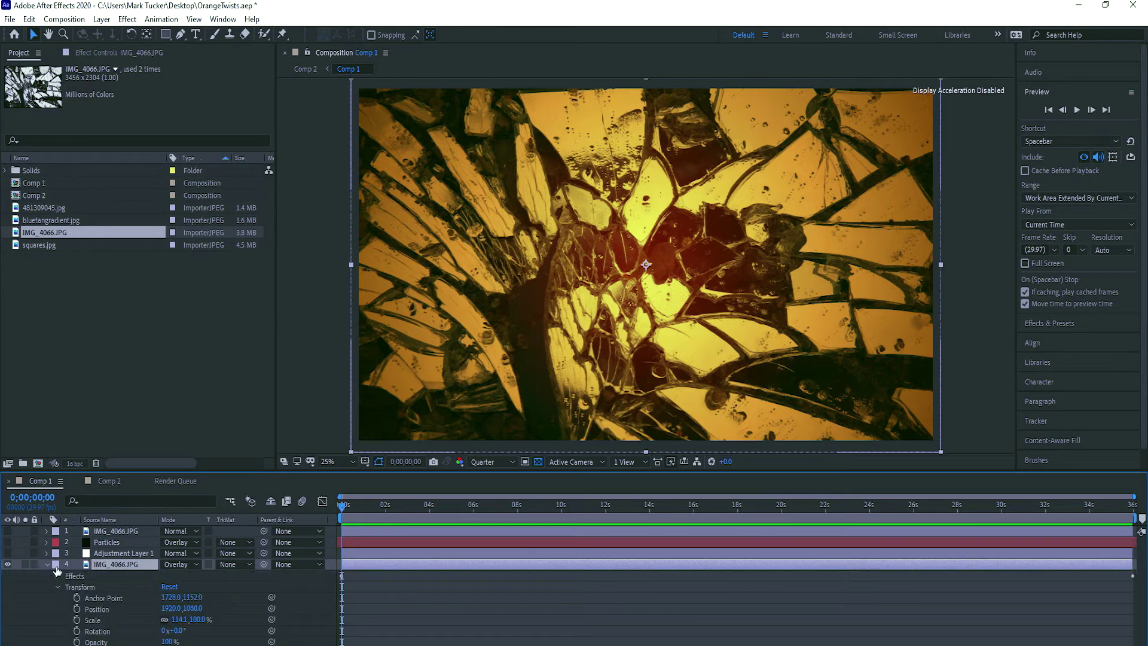
click(168, 642)
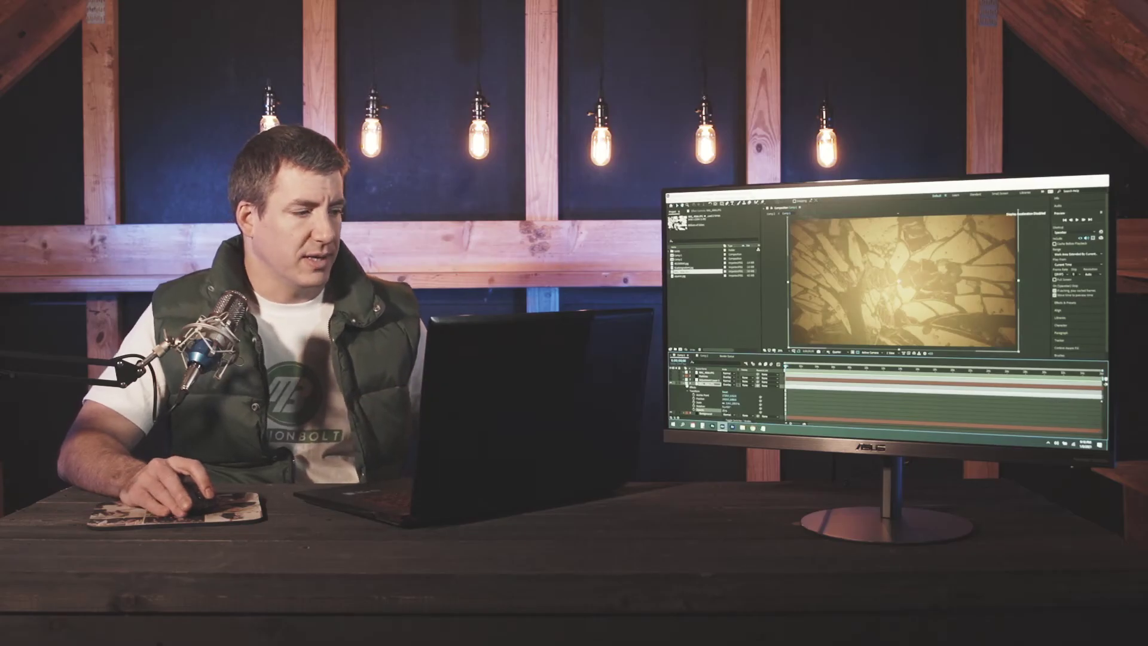
click(685, 385)
click(705, 396)
click(709, 383)
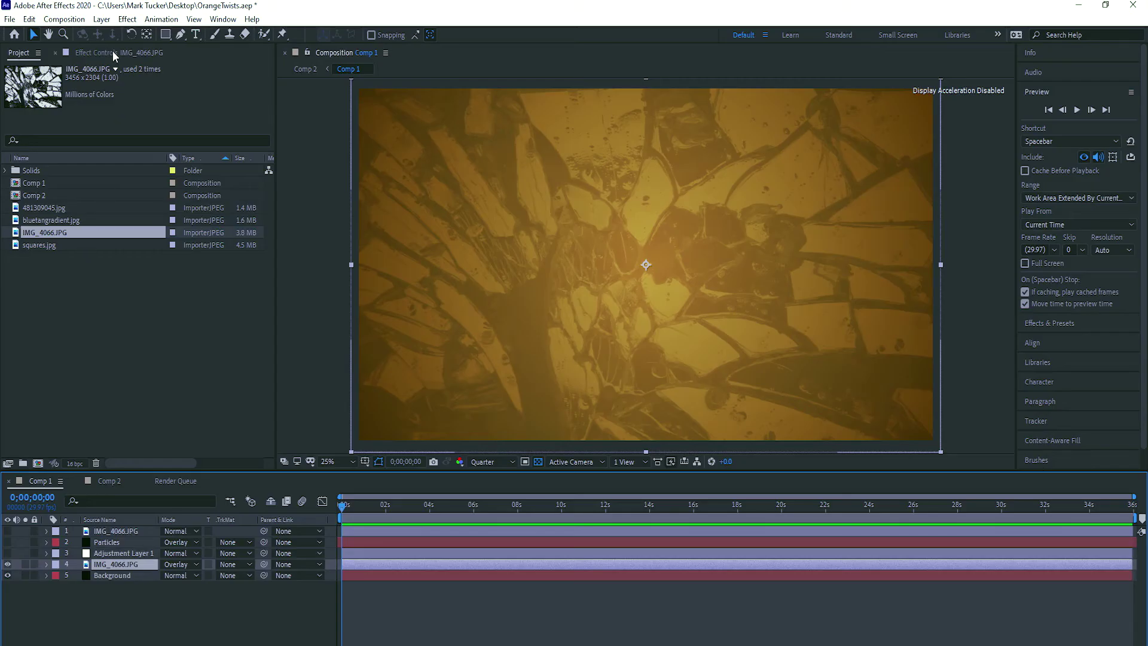
Turn on Turbulent Displace for IMG_4066.JPG, try Horizontal Displacement, and set the displacement back to Vertical Displacement.
click(114, 53)
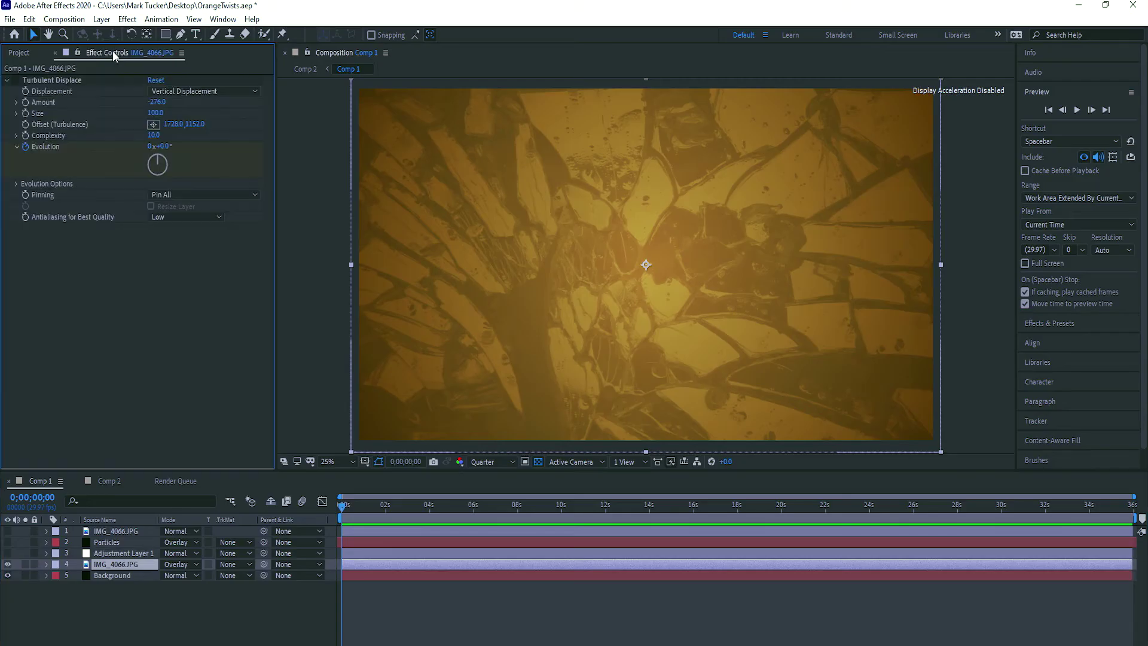
click(15, 80)
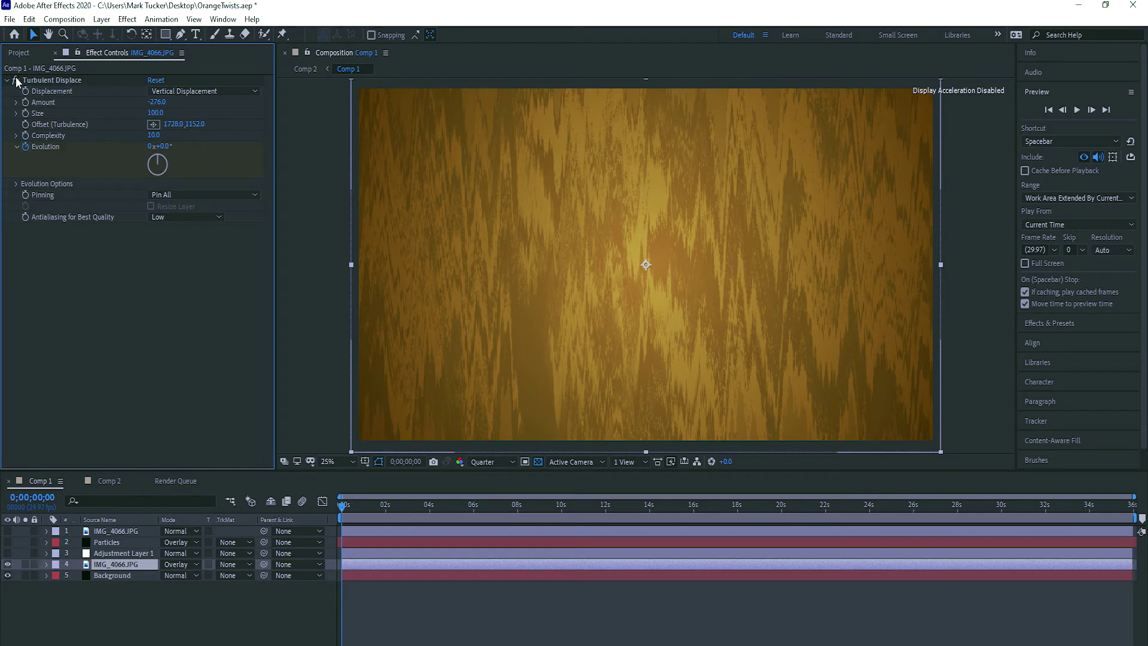
click(207, 91)
click(219, 100)
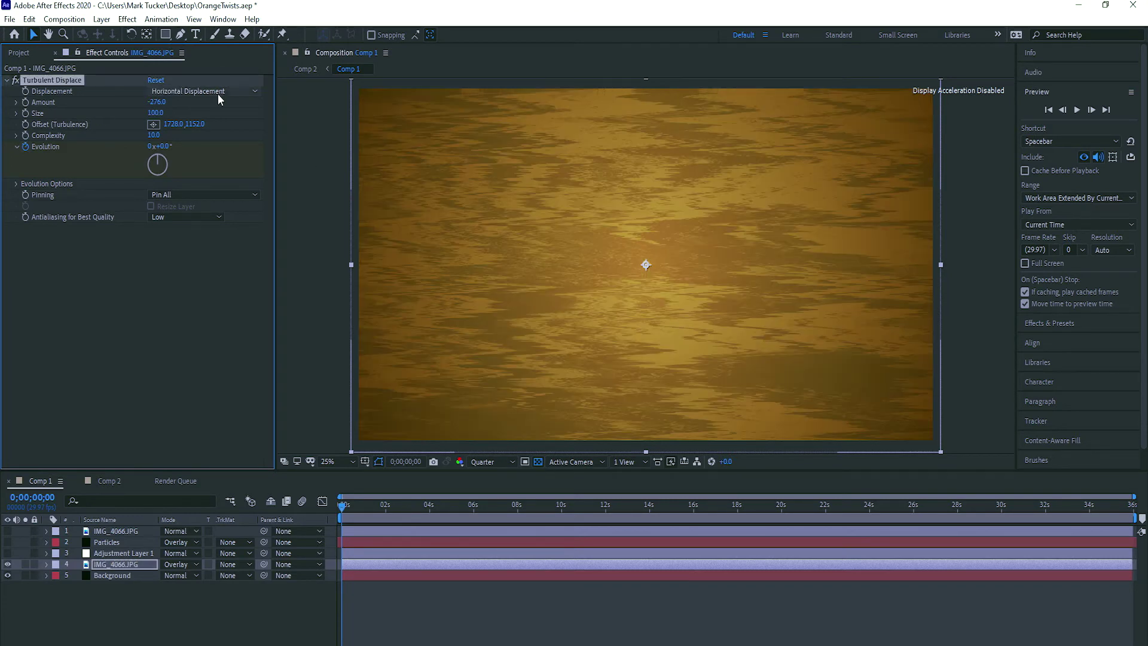
click(216, 91)
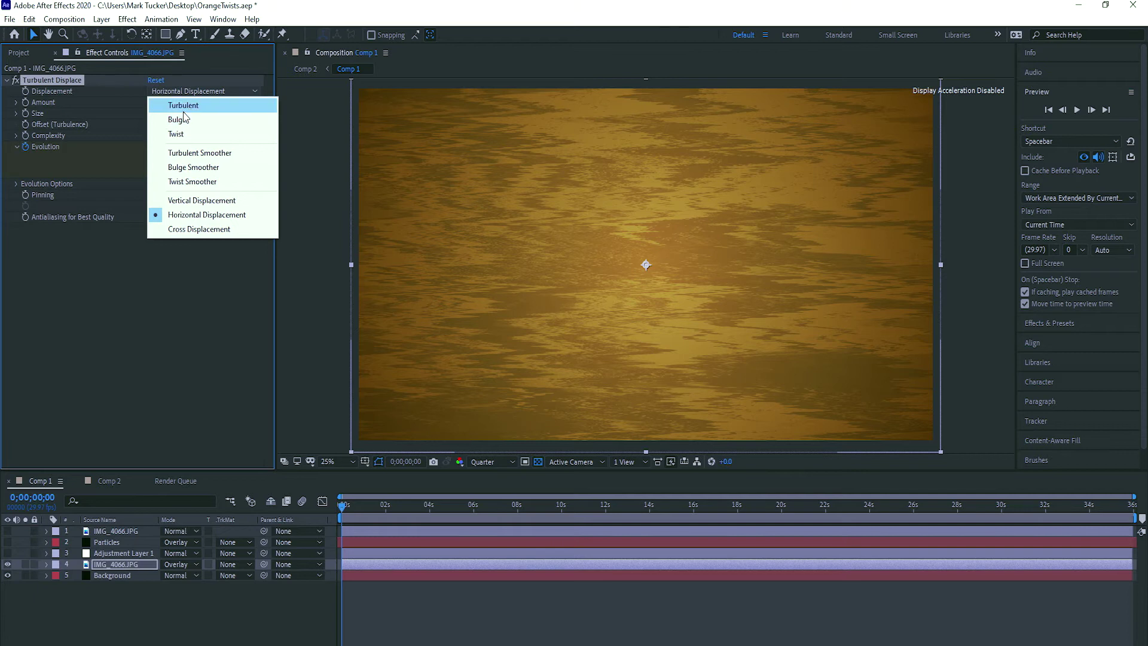
click(197, 200)
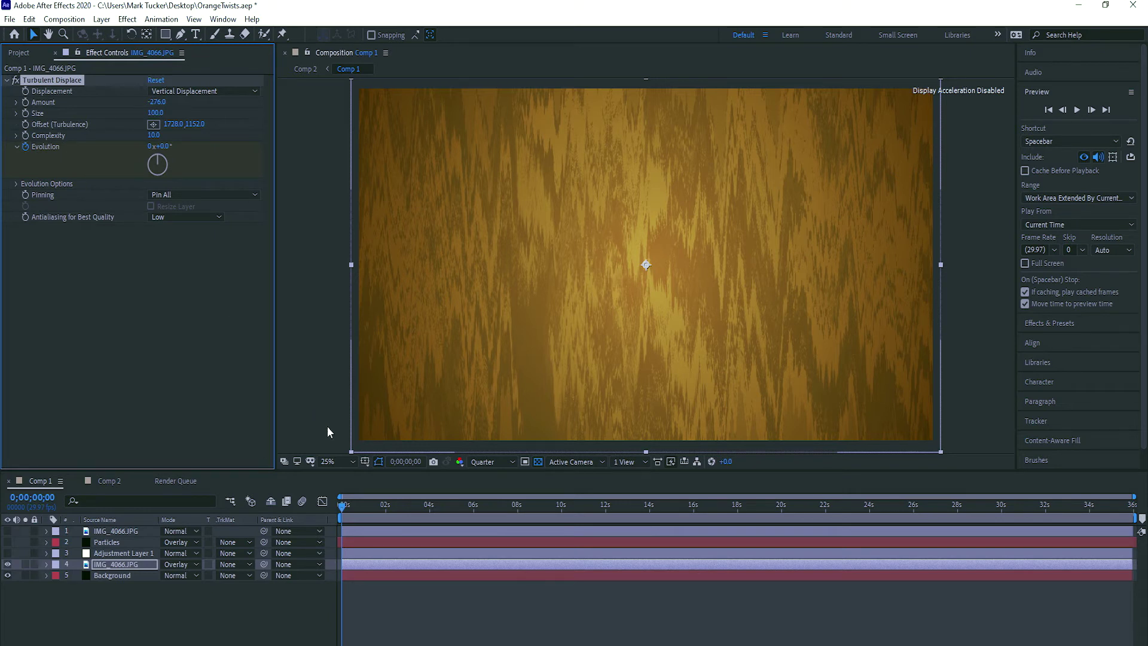
Preview how the vertical displacement evolves over the first seven seconds of the timeline.
drag(343, 505, 495, 500)
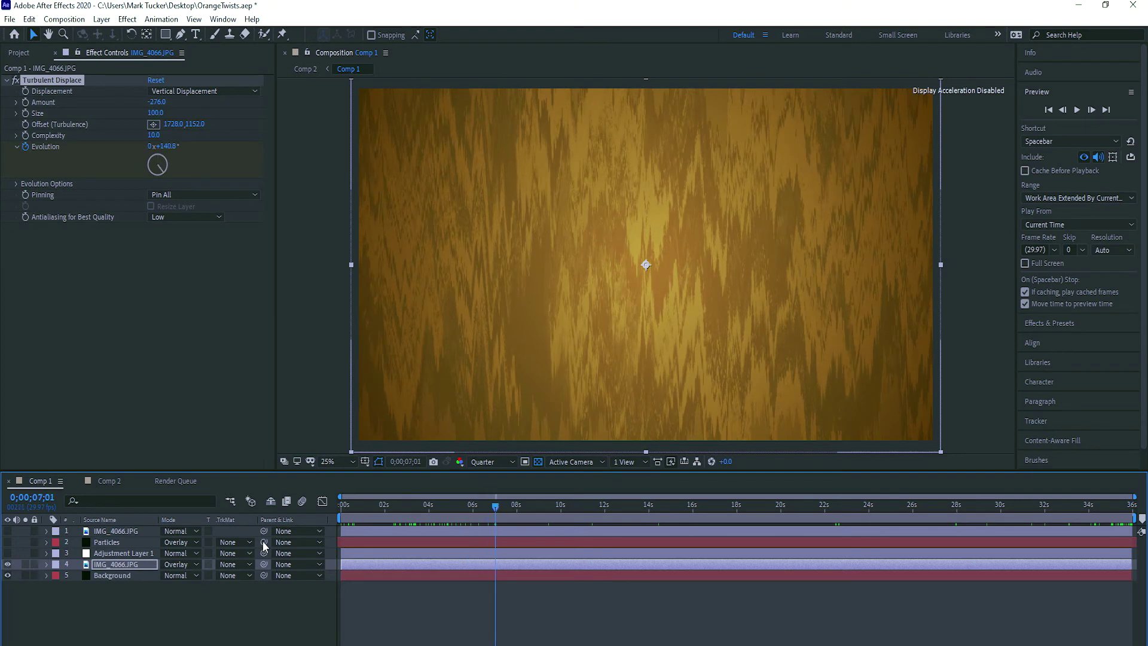
drag(362, 507, 473, 512)
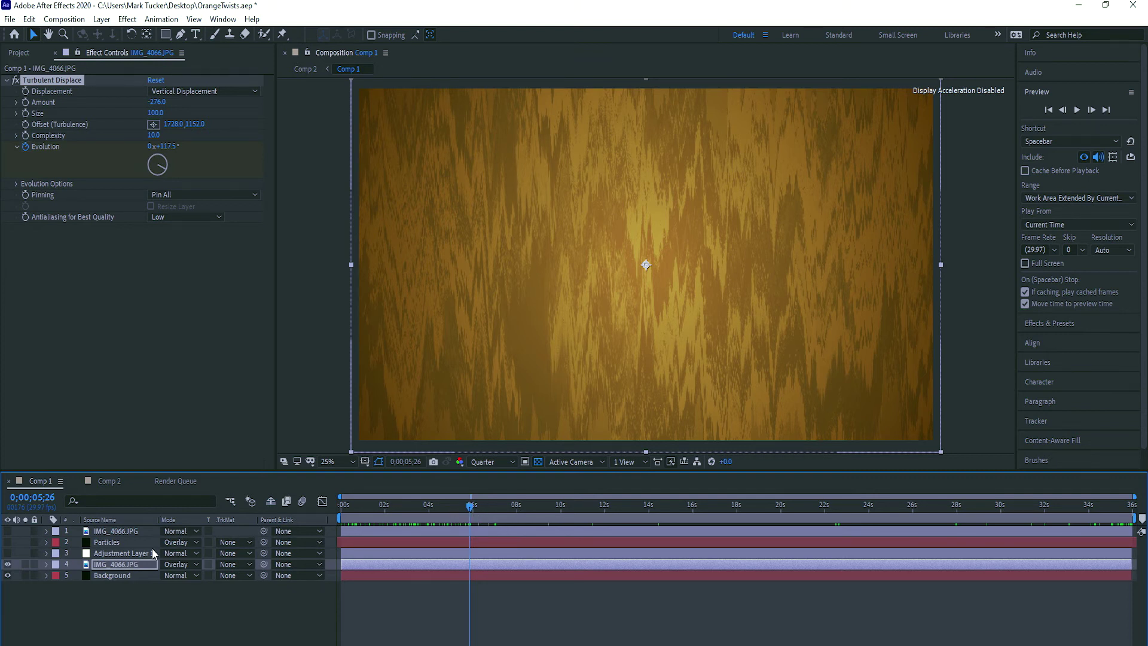
Turn on Adjustment Layer 1 with its Gaussian Blur, and turn on the Particles layer.
click(139, 553)
click(8, 554)
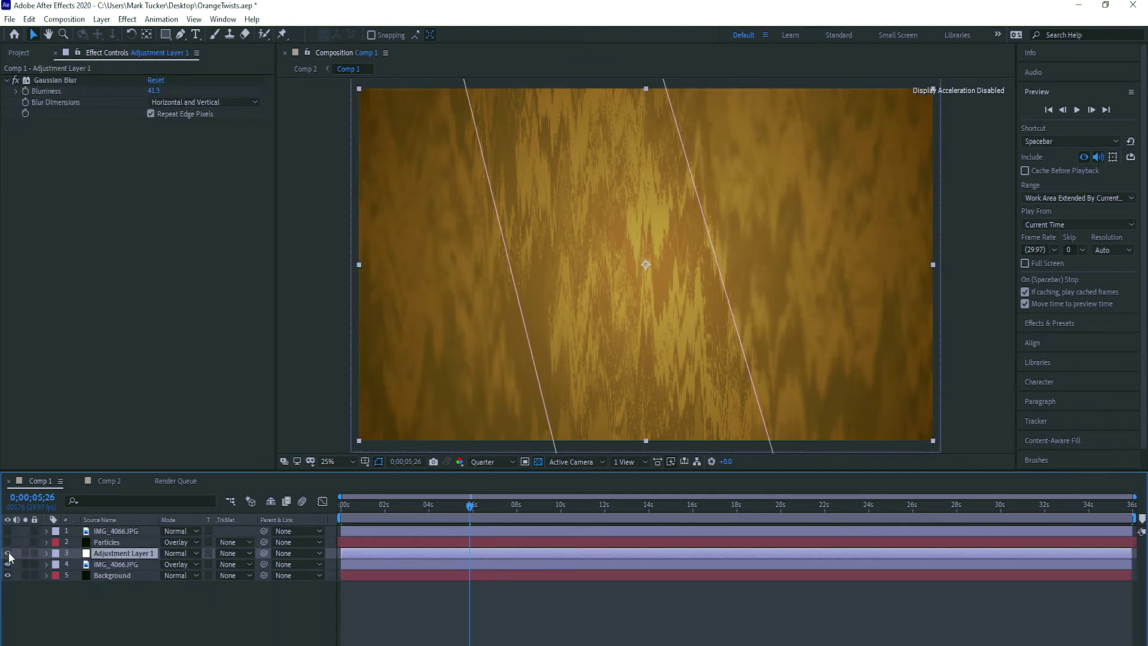
click(51, 80)
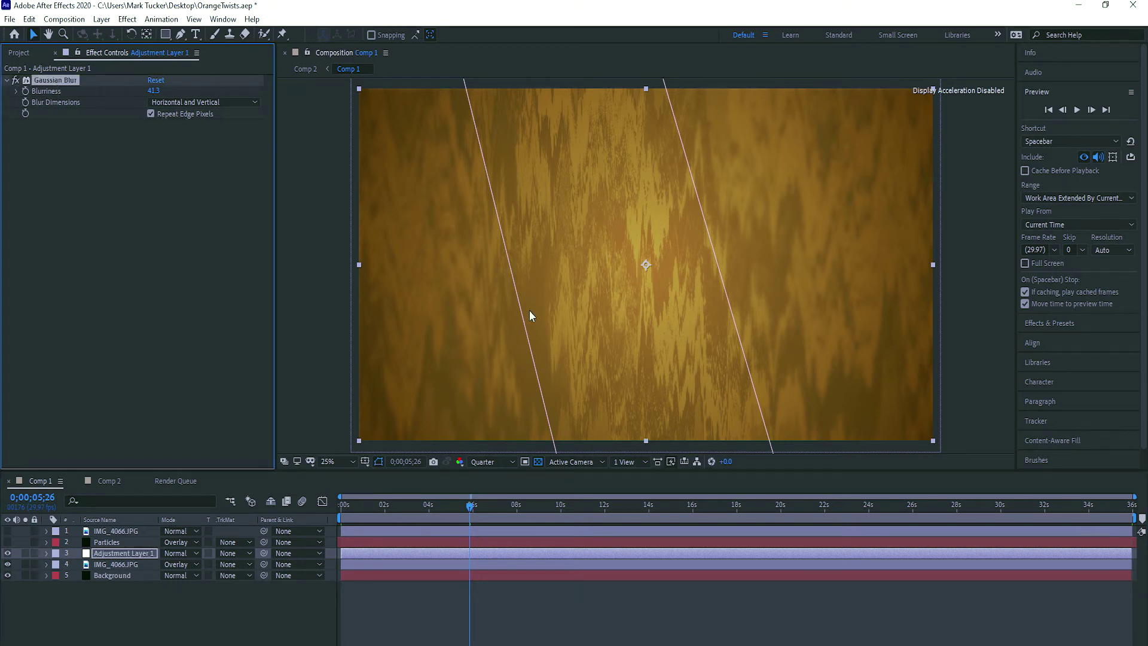
click(110, 542)
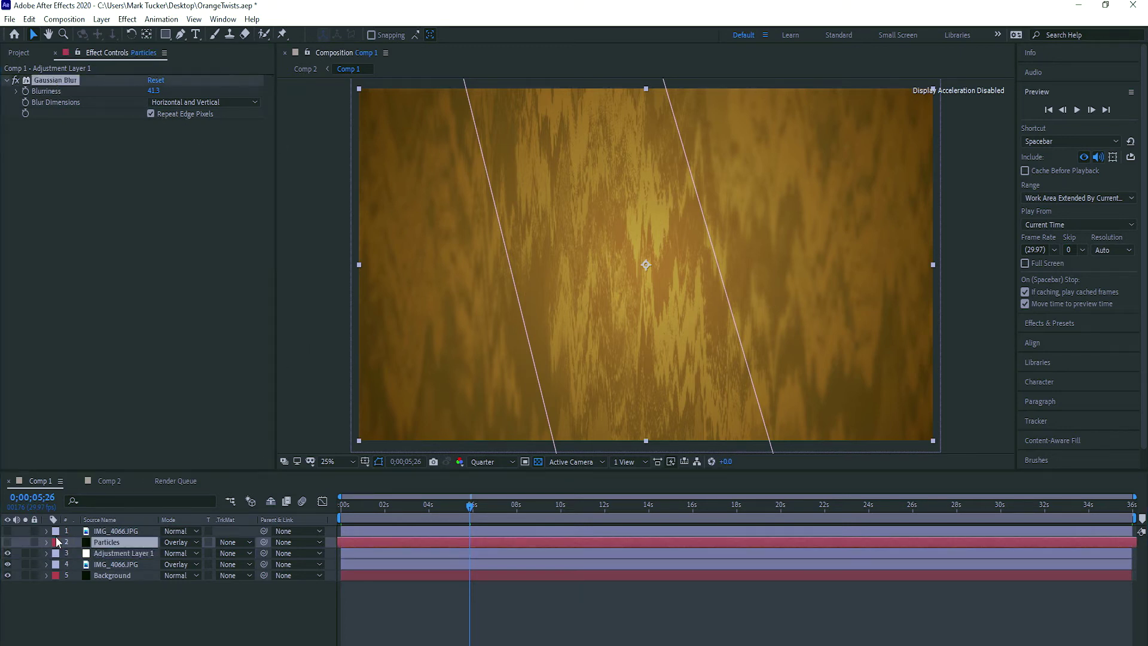
click(8, 542)
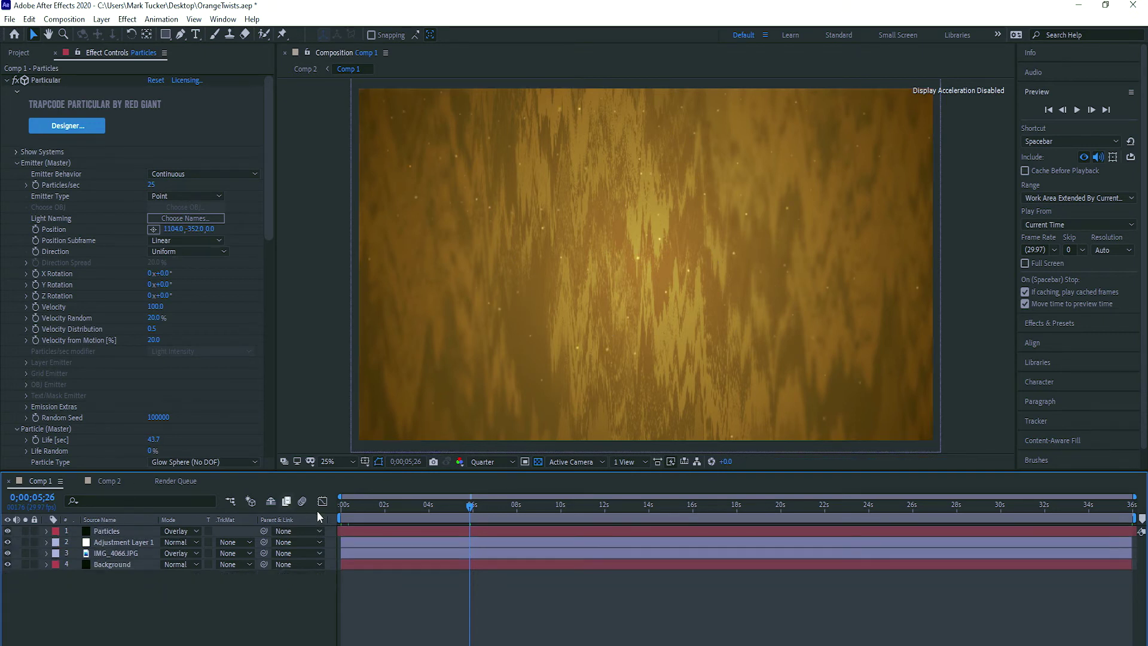
Return to the start of Comp 1 and hide Particles and Adjustment Layer 1, keeping IMG_4066.JPG shown over the Background.
mouse_move(342, 511)
mouse_down()
mouse_move(314, 511)
mouse_move(432, 510)
mouse_move(341, 519)
mouse_up()
click(8, 530)
click(9, 542)
click(8, 553)
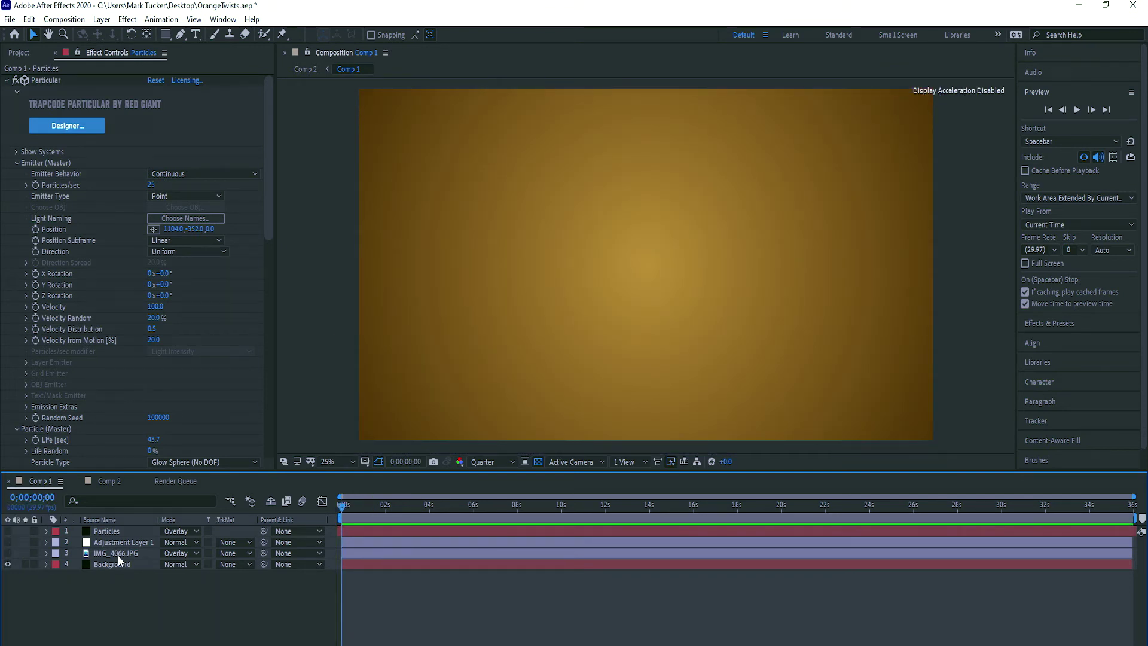
click(117, 553)
click(8, 553)
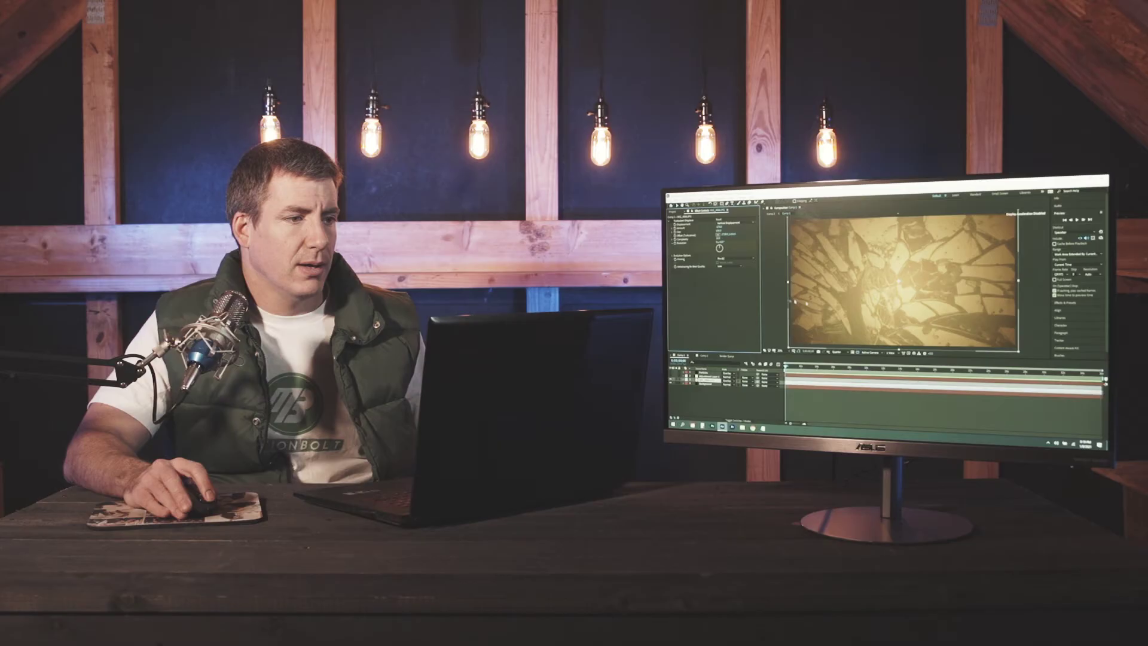
Try a different blend mode on the IMG_4066.JPG layer and restore Overlay.
right_click(731, 223)
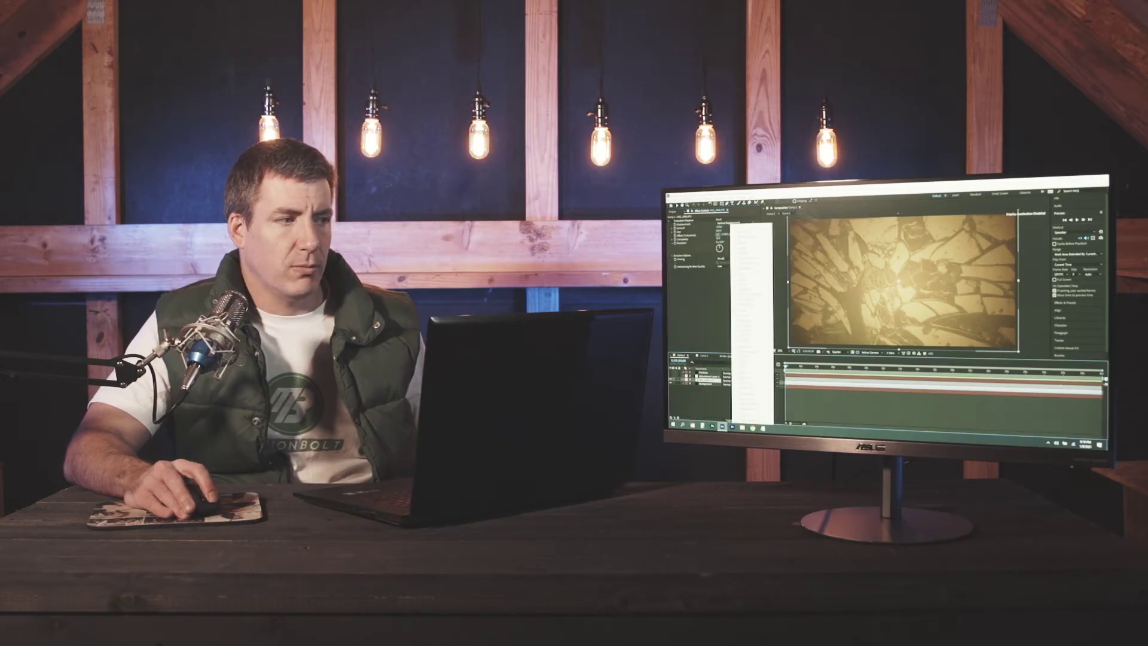
click(745, 239)
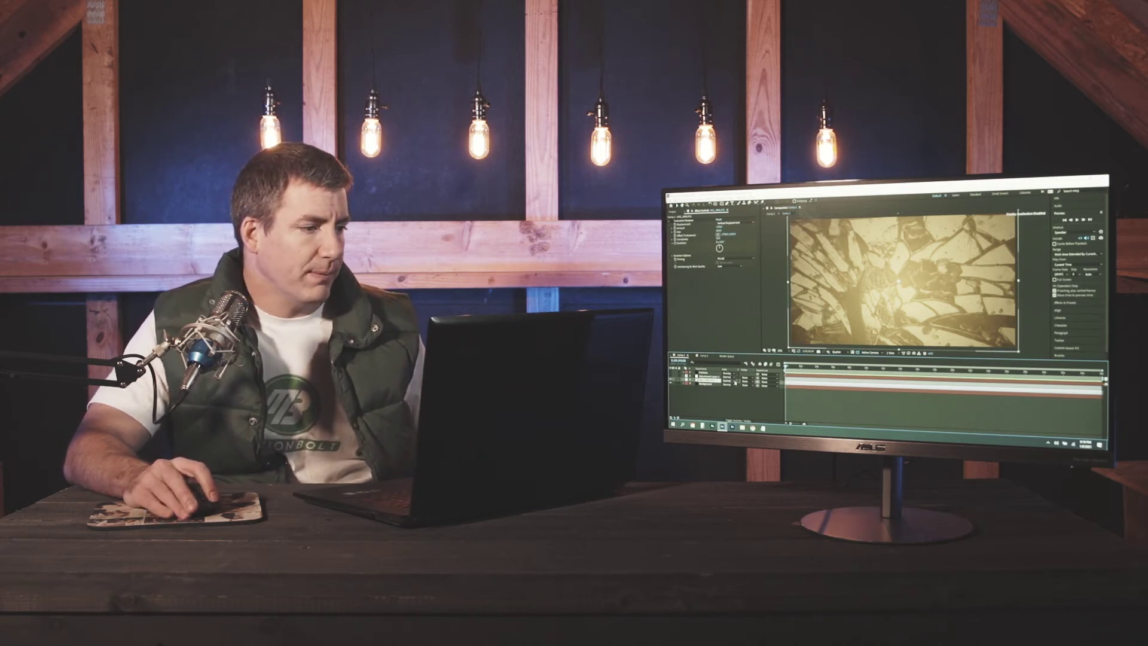
click(733, 220)
click(744, 251)
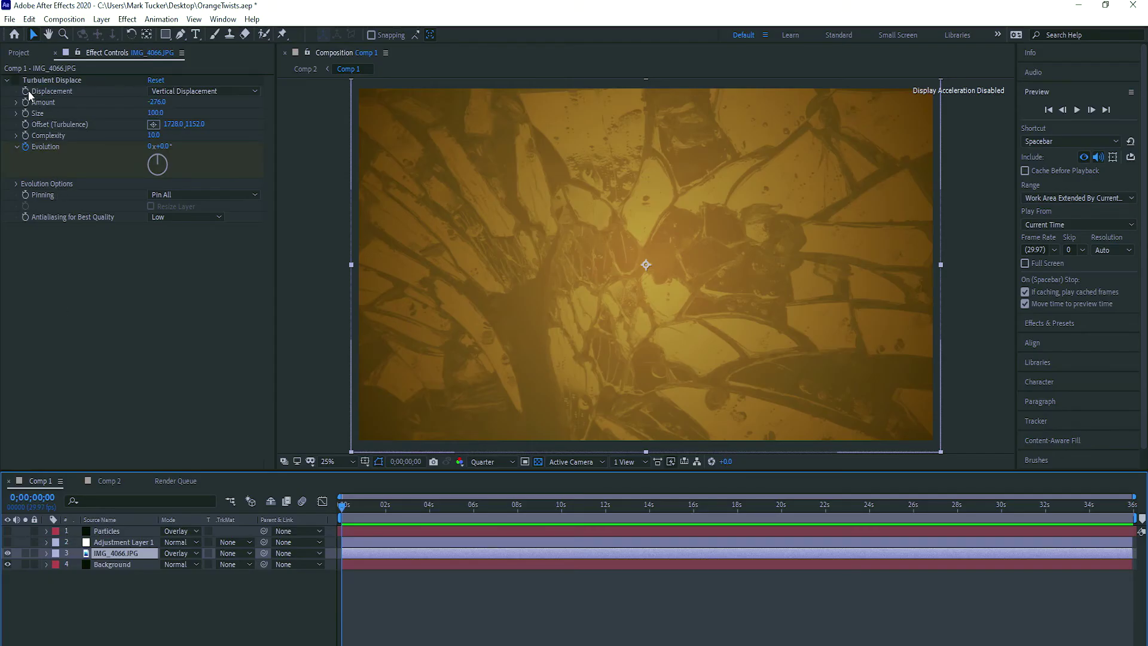
Turn on Adjustment Layer 1 and the Particles layer again over the image distorted by Turbulent Displace.
scroll(637, 256, down, 1)
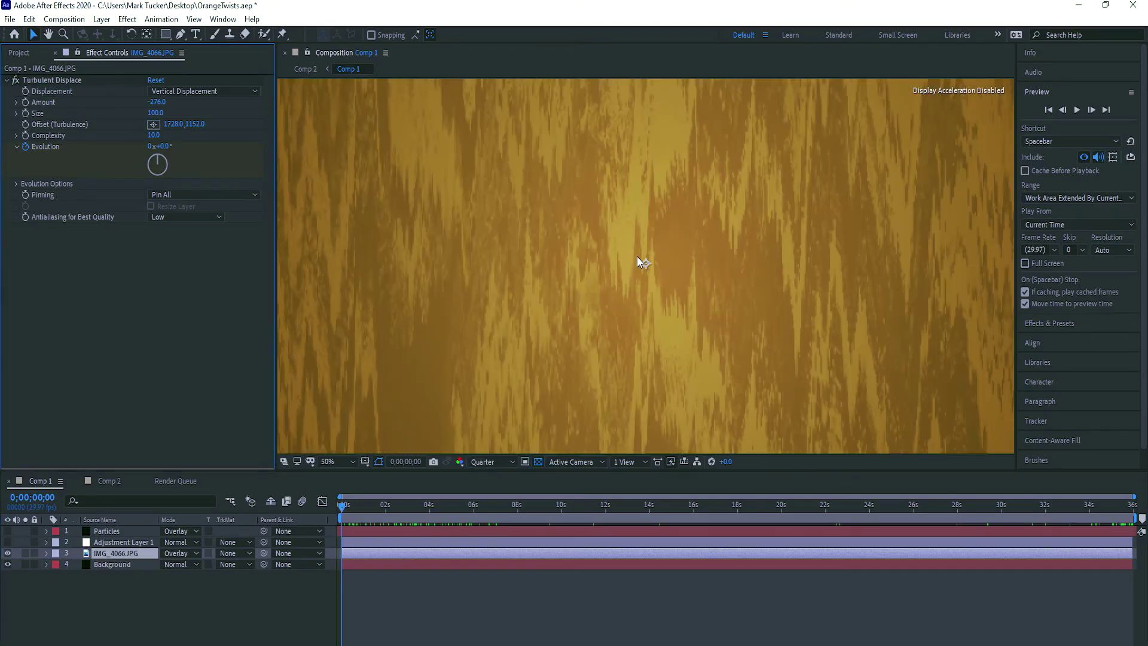
drag(8, 542, 7, 531)
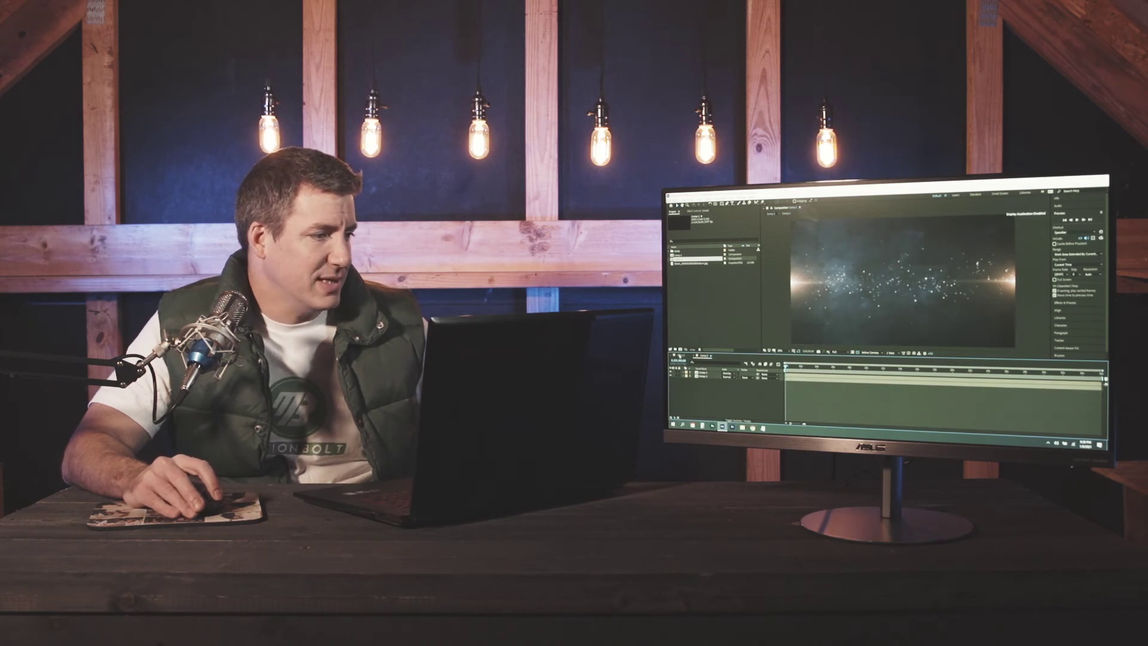
In FightingParticles.aep, hide every Comp 1 layer except Background and show the Background's Gradient Ramp settings.
click(680, 356)
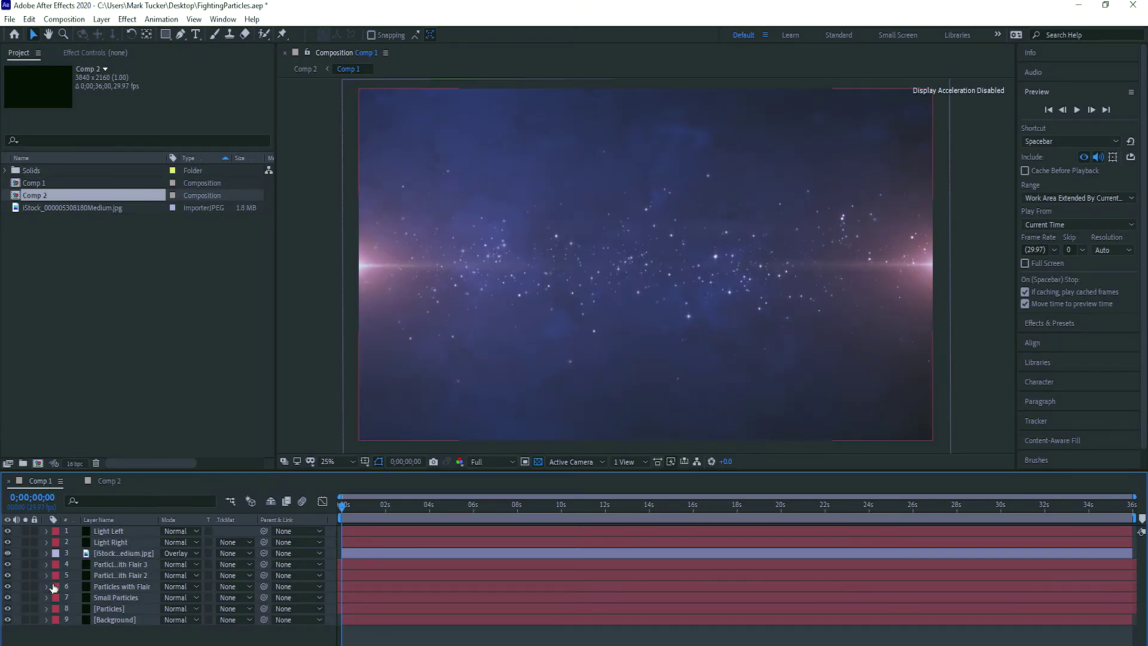
alt+click(8, 620)
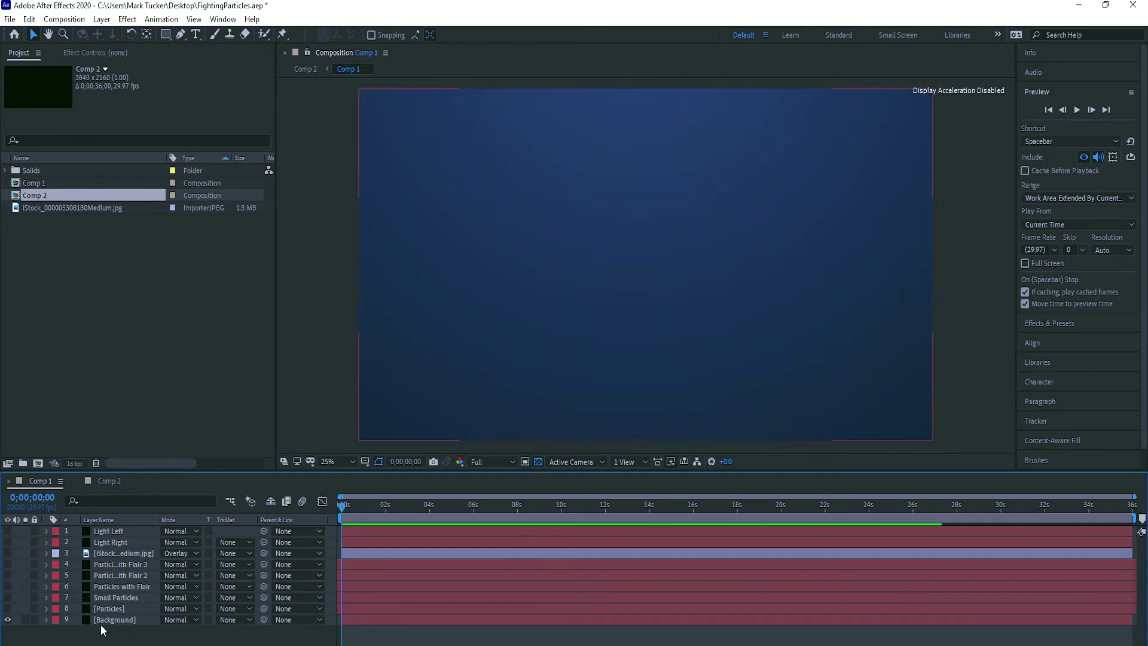
click(112, 619)
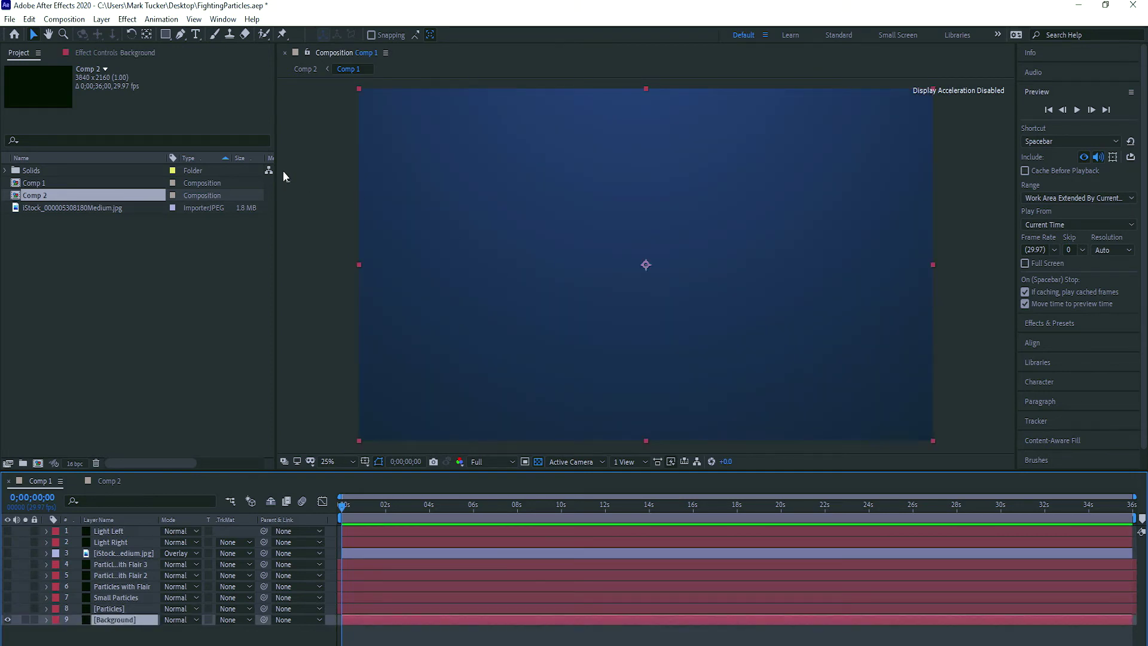
click(141, 52)
Move the Background's Gradient Ramp start point above the frame to about 1888, -596.
key(comma)
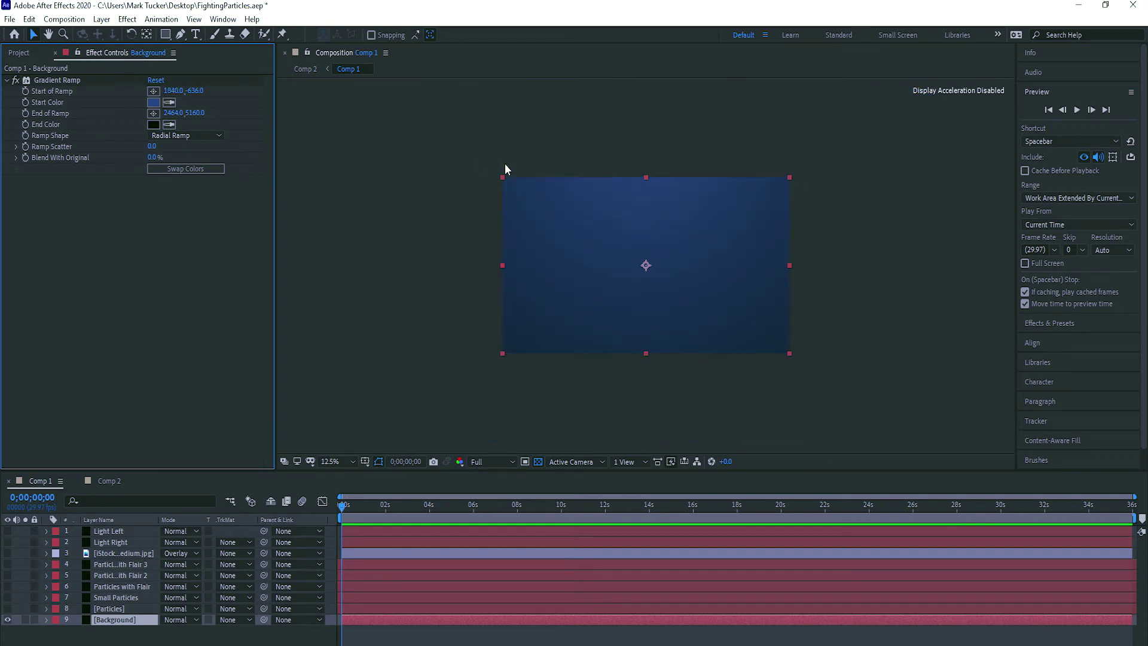
click(60, 80)
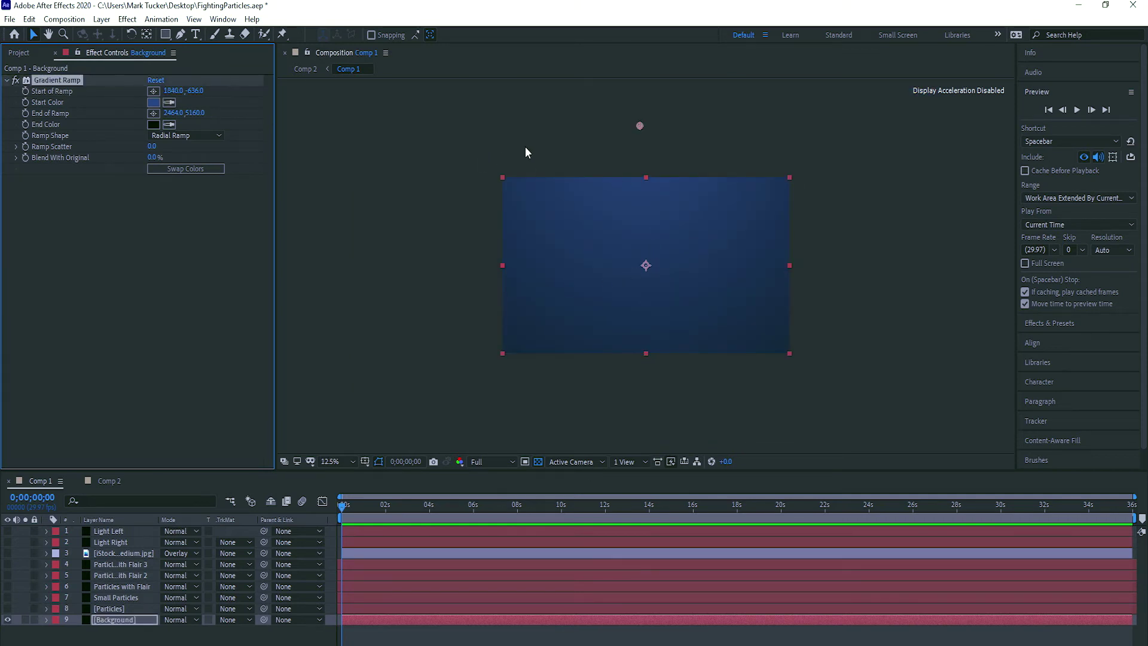
drag(640, 126, 646, 195)
drag(646, 140, 643, 127)
key(period)
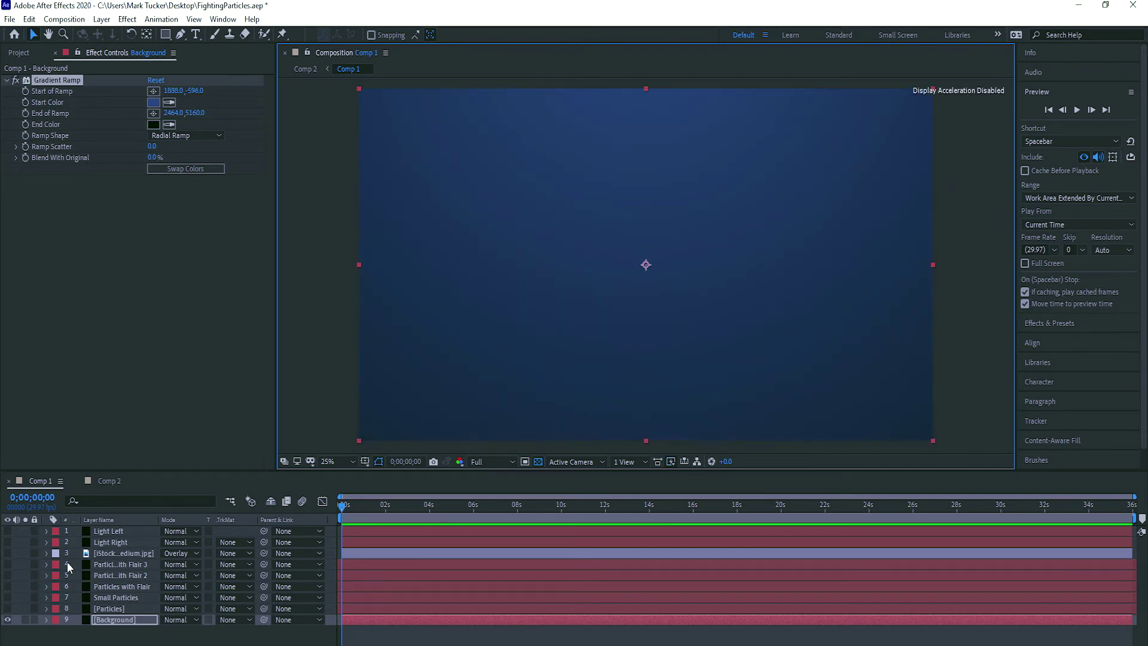
Turn on the Particles layer above the Background and examine its Particular emitter and particle settings, including Opacity over Life.
click(107, 609)
click(8, 608)
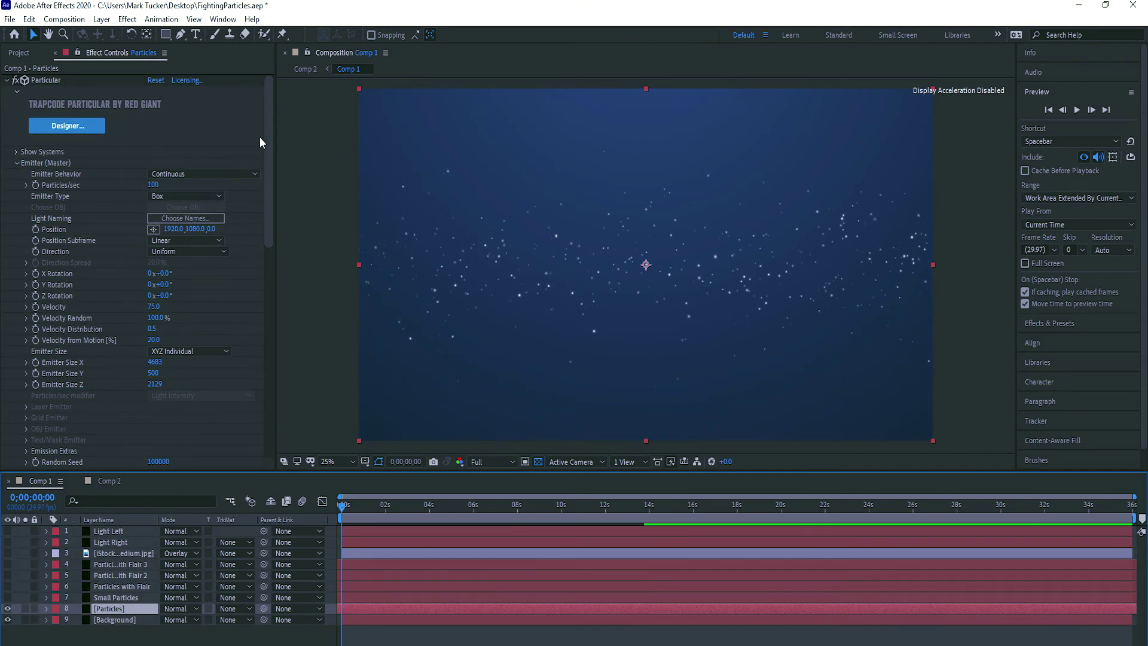
drag(270, 132, 274, 149)
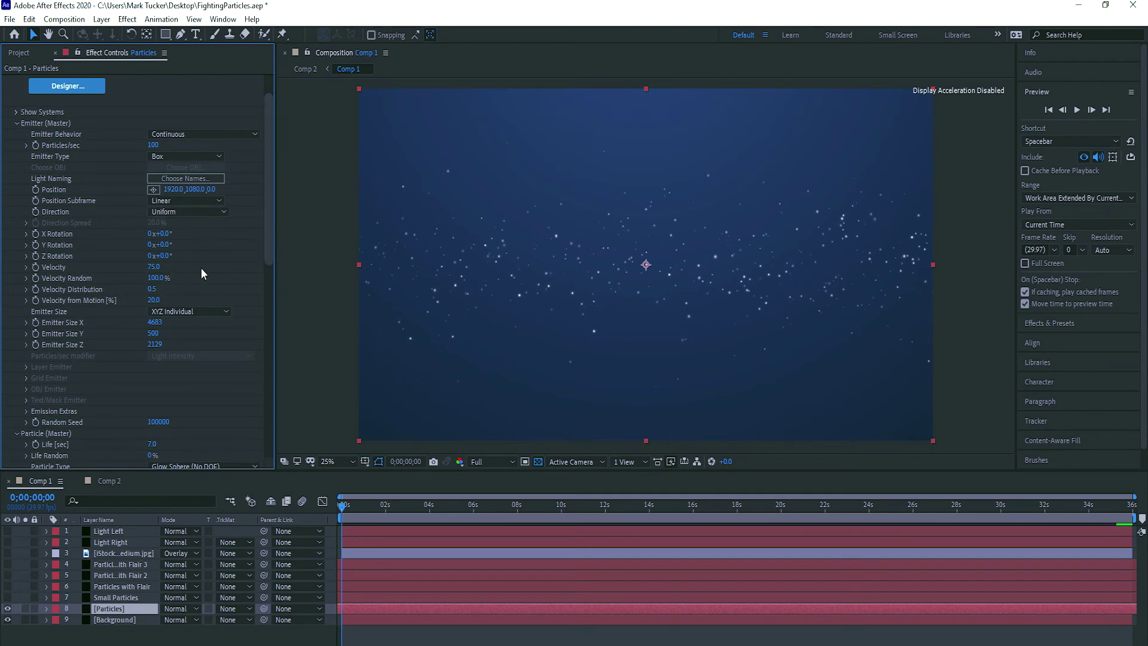
drag(269, 240, 269, 277)
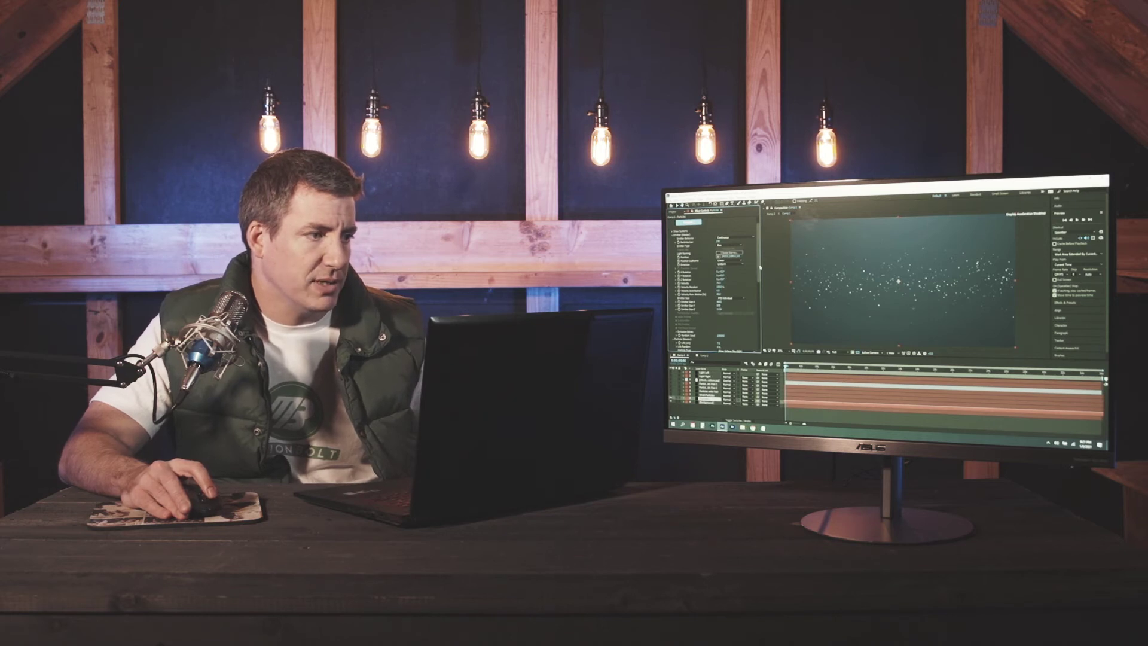
scroll(718, 287, down, 5)
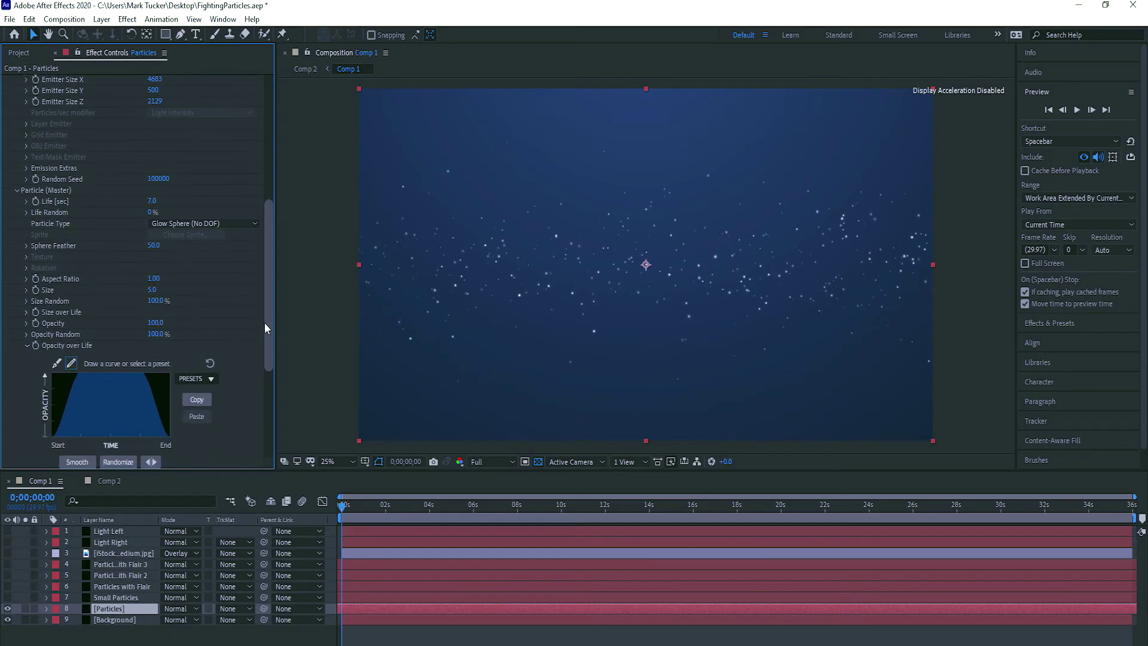
drag(265, 323, 265, 303)
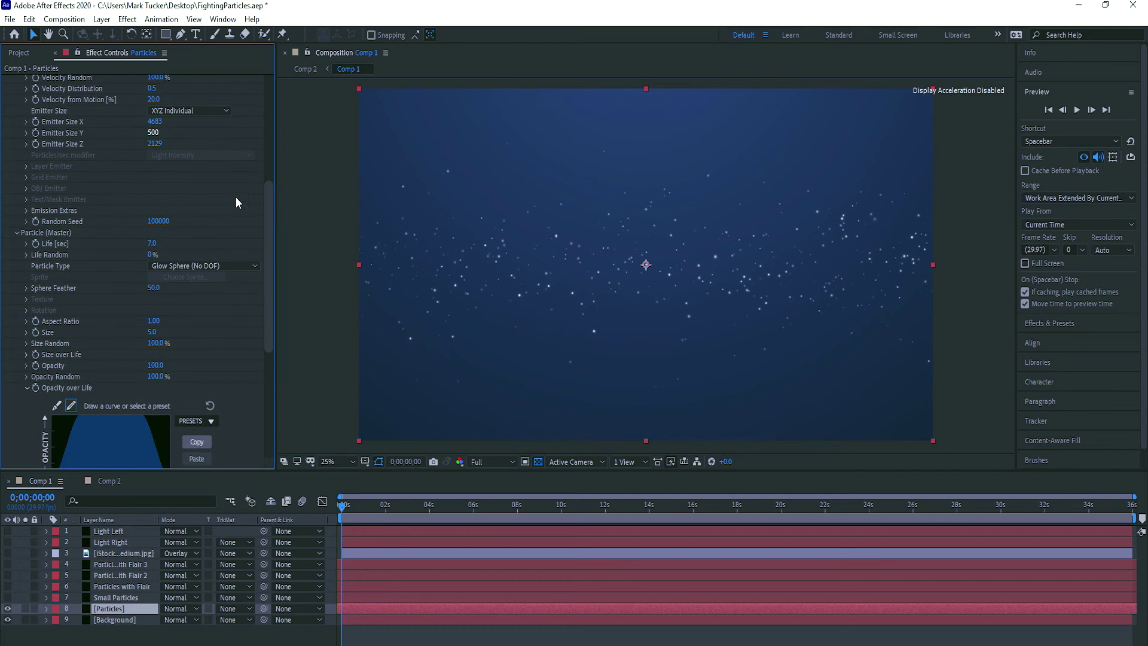
scroll(270, 229, down, 2)
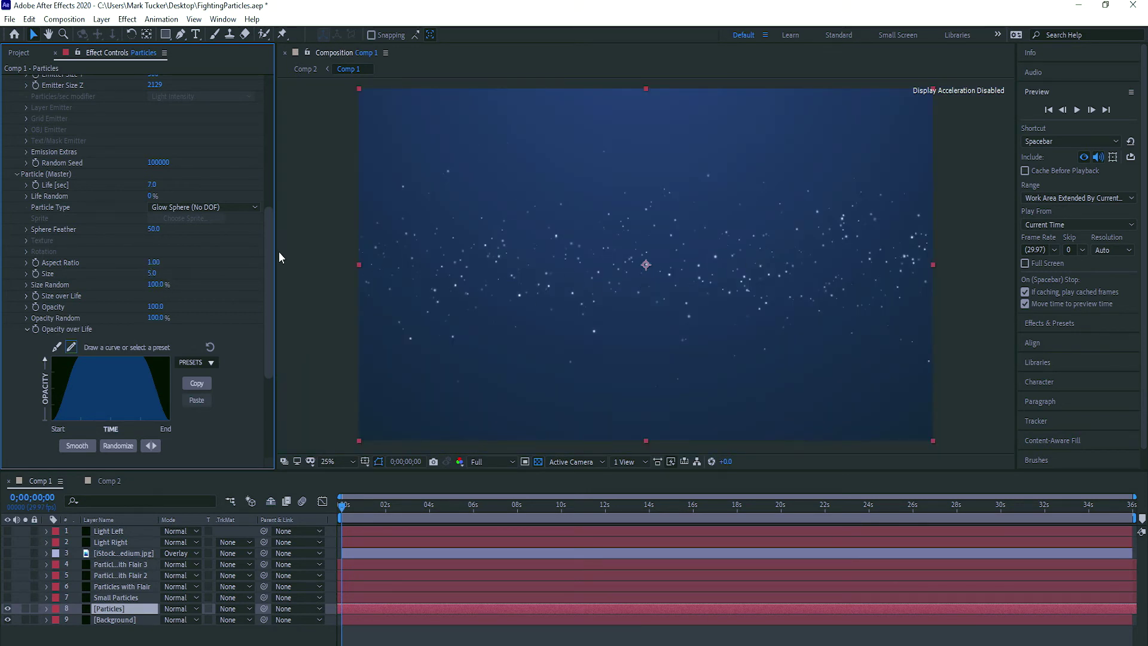
drag(270, 248, 268, 310)
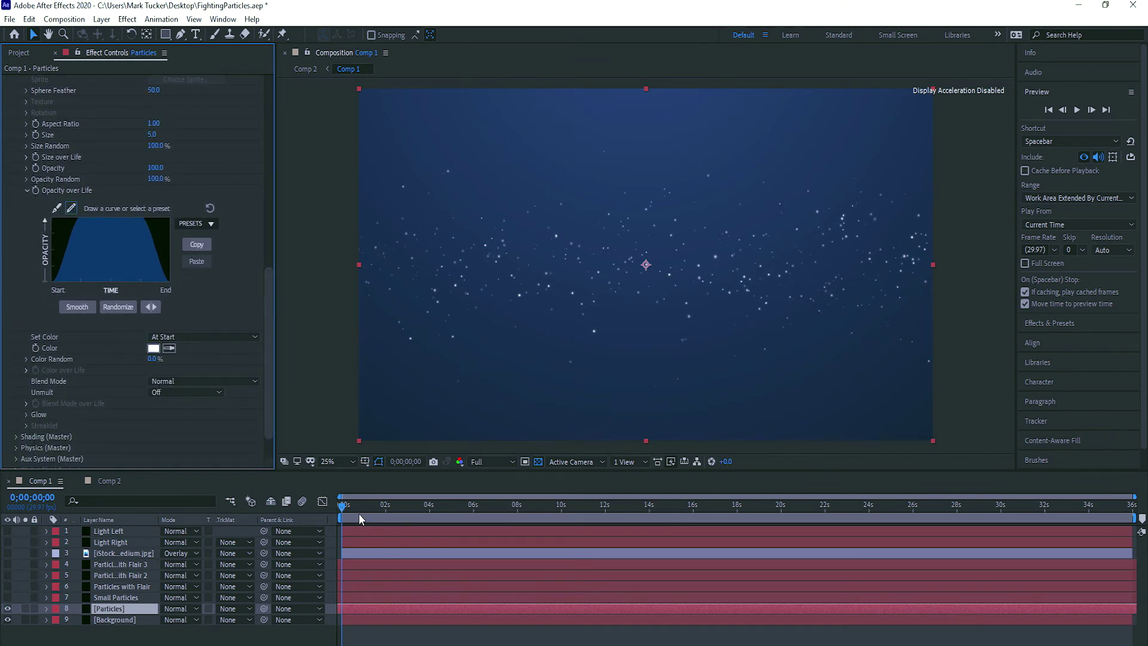
Move the current time to 0;00;02;18 and turn on the Small Particles layer in Comp 1.
drag(339, 513, 399, 507)
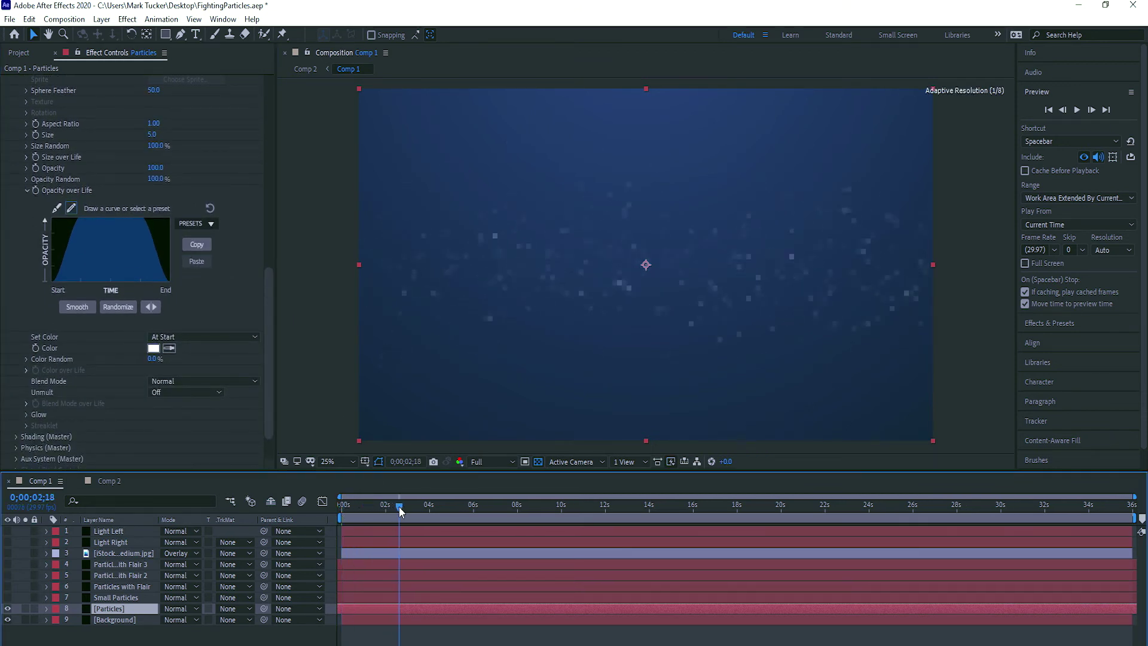
click(117, 598)
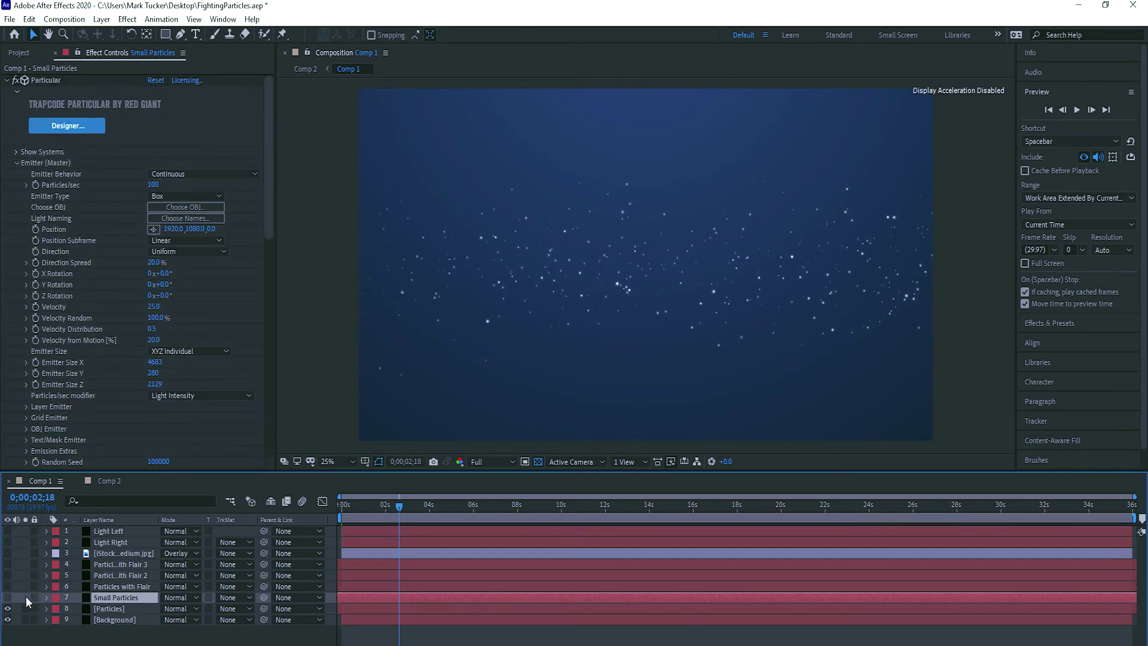
click(8, 608)
key(period)
key(period)
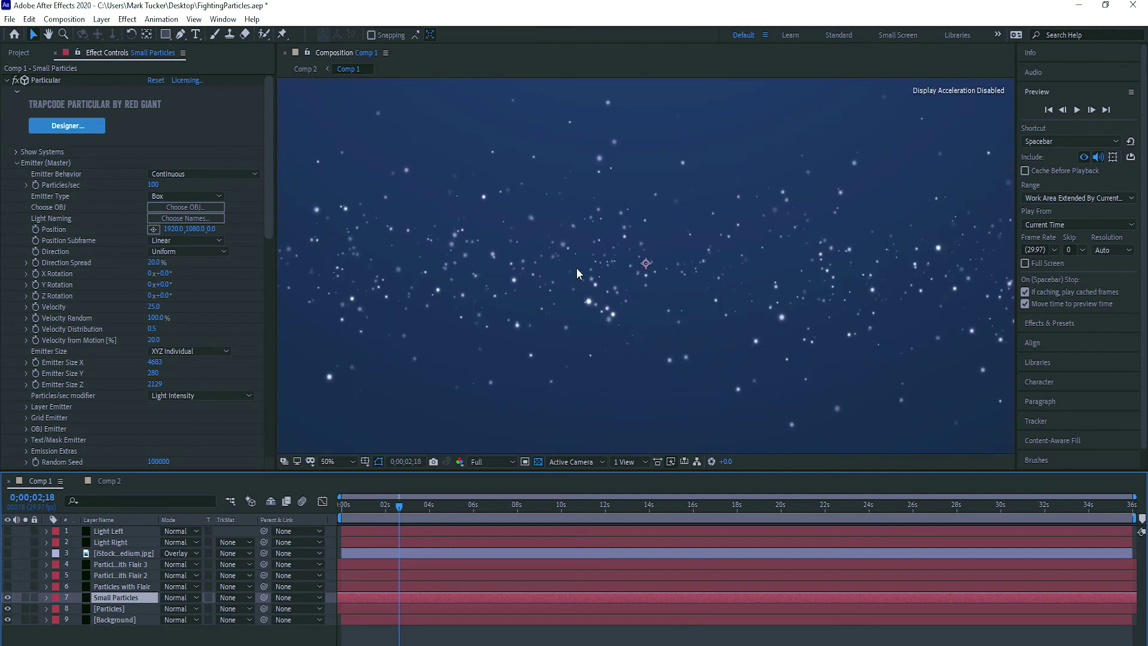
Hide the Particles layer to view the Small Particles alone, and show it again.
click(7, 610)
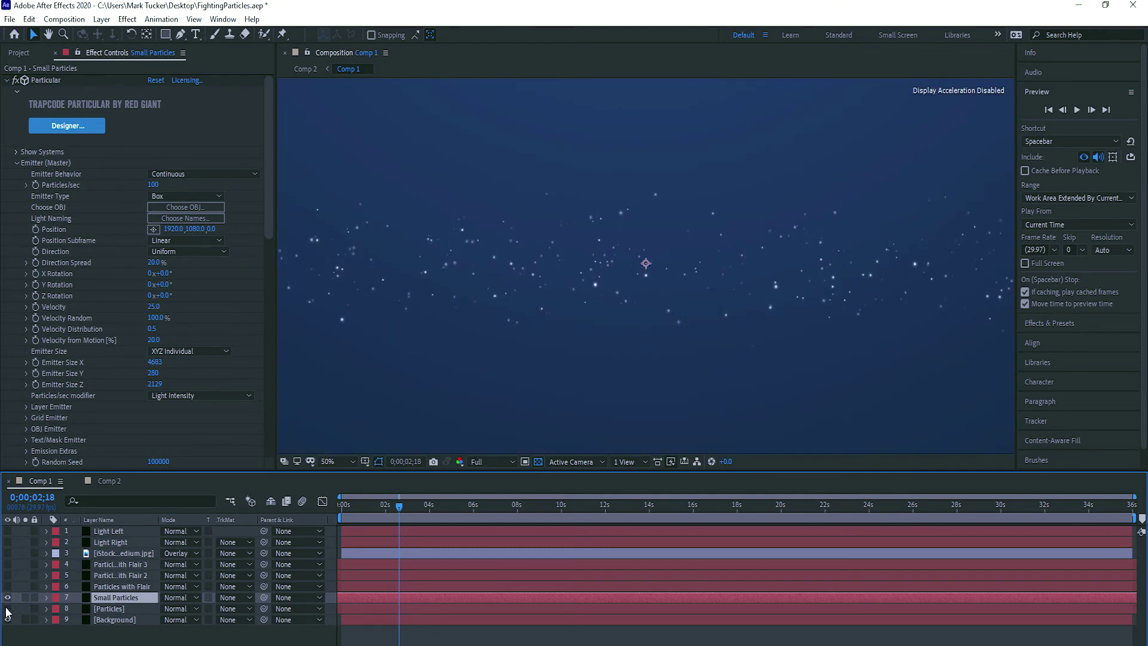
click(8, 608)
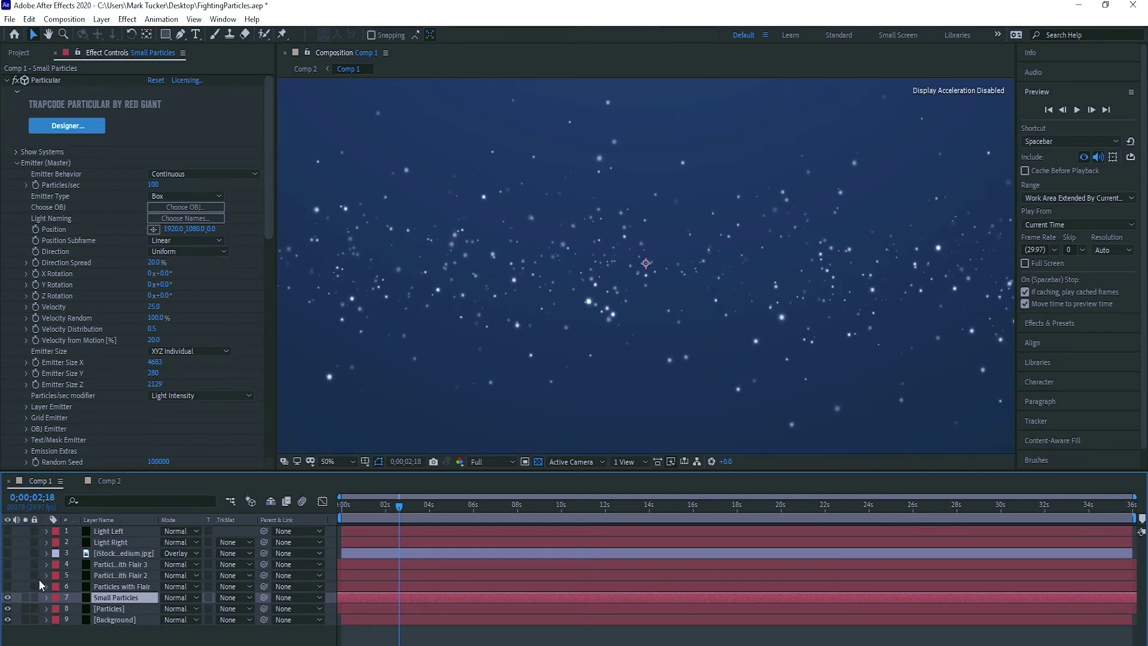
key(comma)
key(comma)
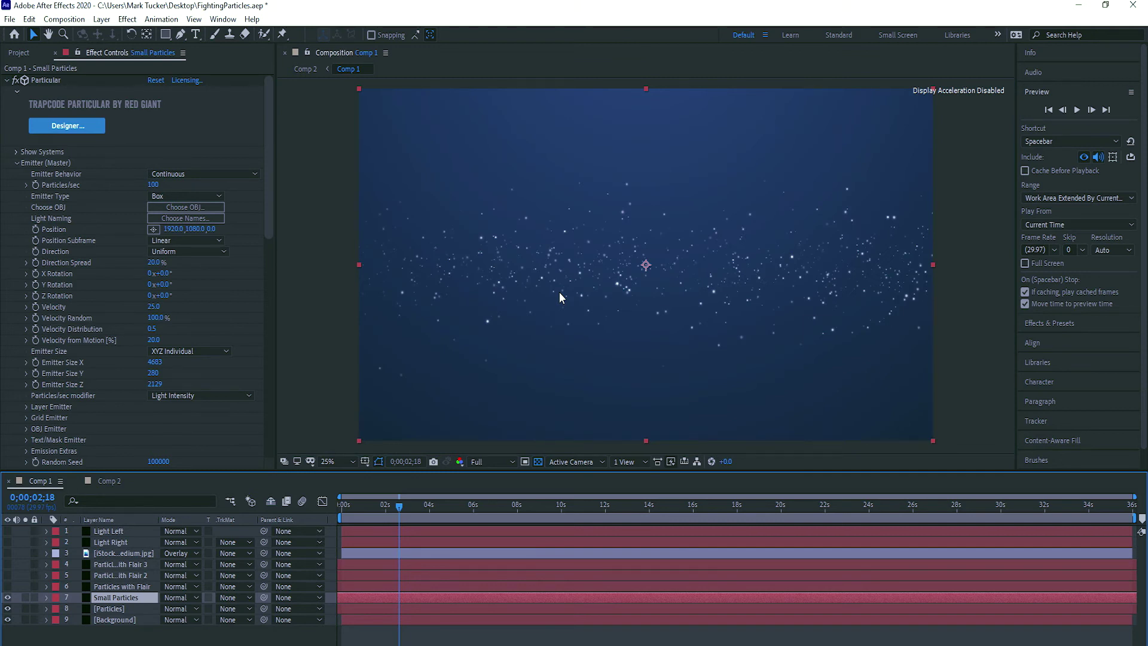
Turn on the Particles with Flair layer and its two copies, Flair 2 and Flair 3.
click(140, 585)
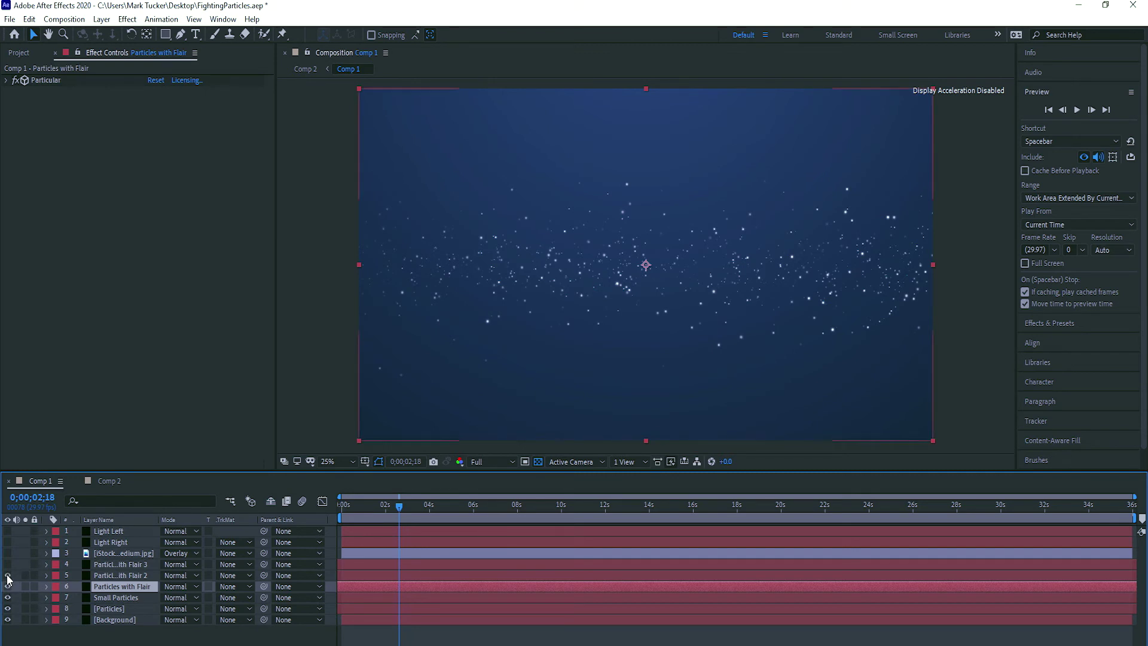
drag(7, 565, 7, 576)
key(period)
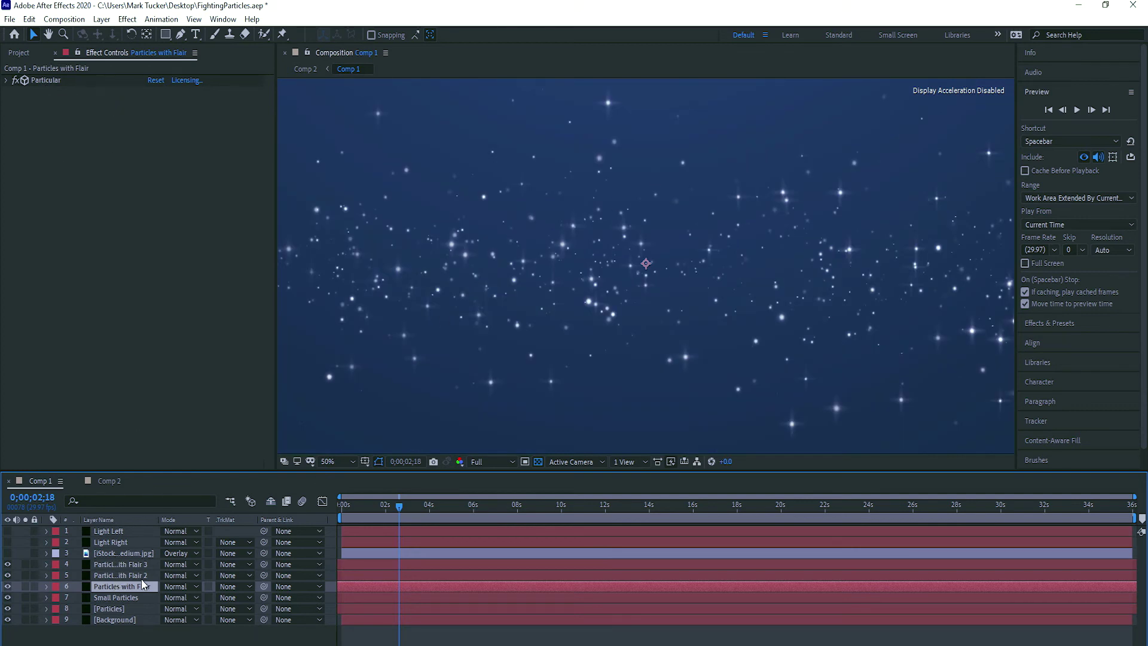
Examine the Directional Blur 2 settings on Particles with Flair 2 and 3 and view the star-shaped flares up close.
click(125, 577)
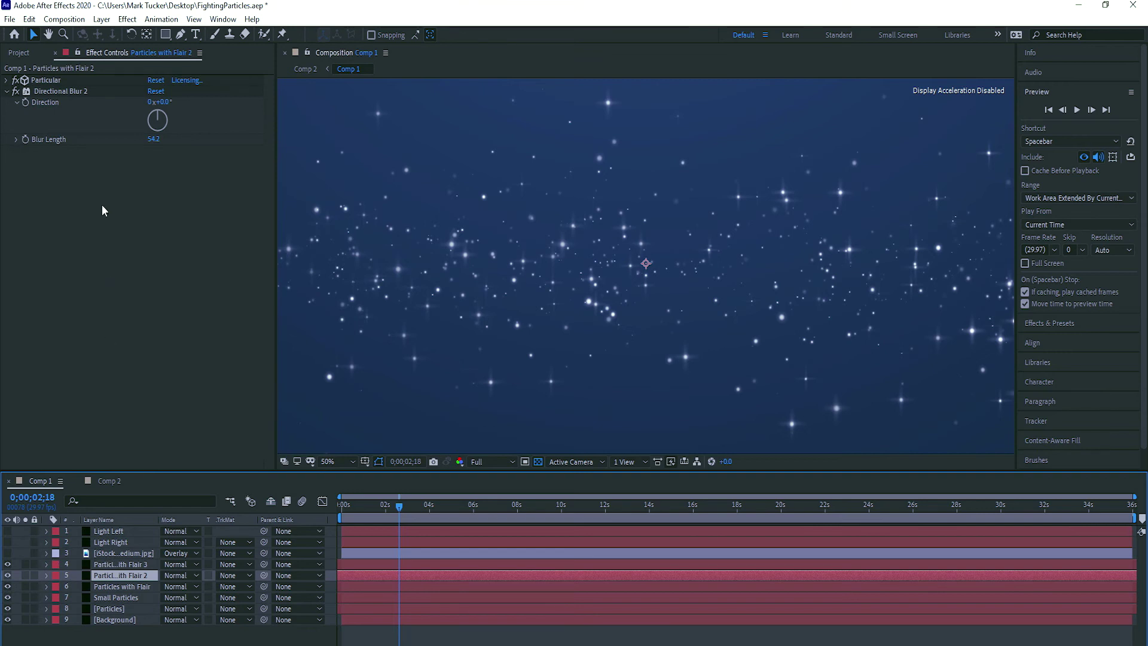
click(60, 90)
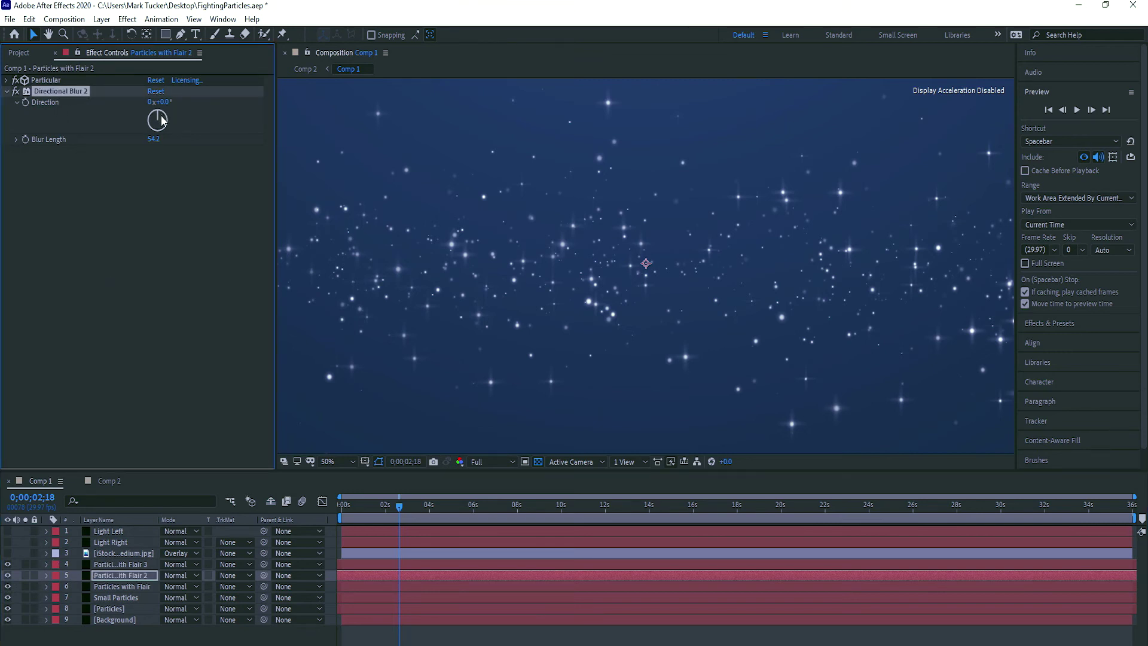
click(119, 564)
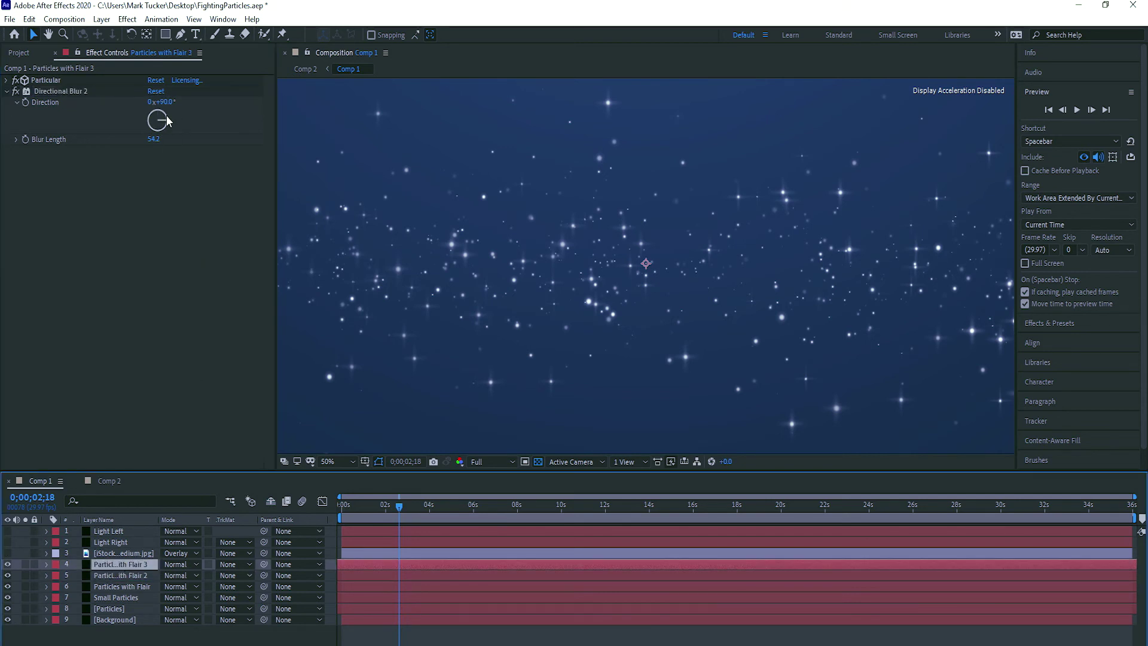
key(period)
key(period)
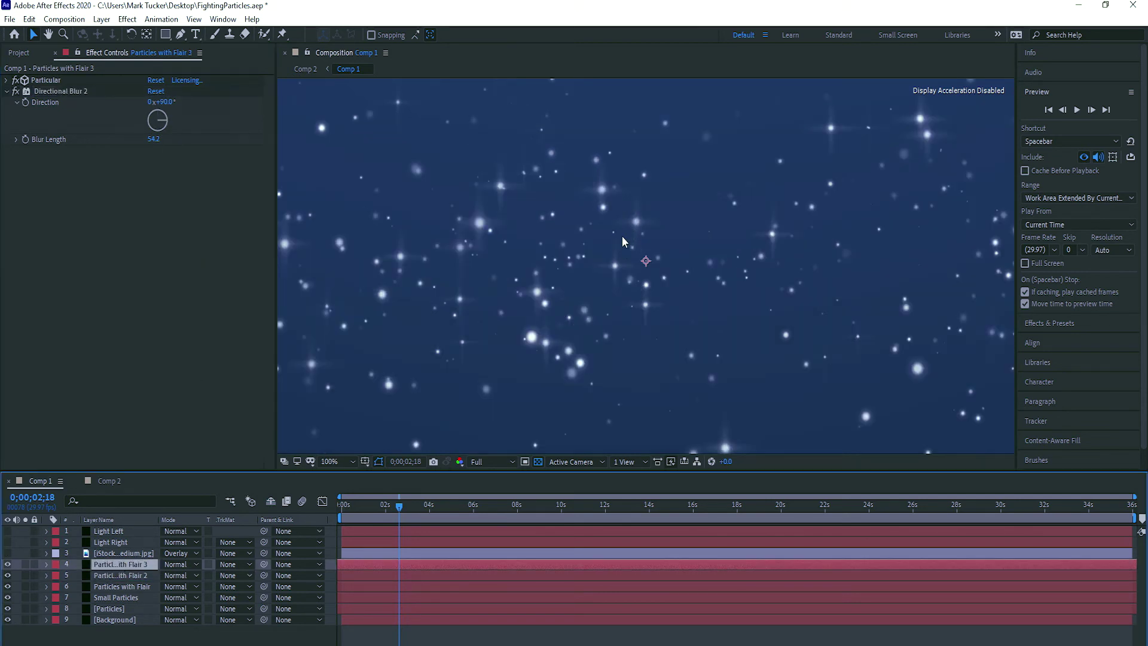
key(comma)
key(comma)
scroll(750, 209, down, 2)
scroll(750, 208, up, 2)
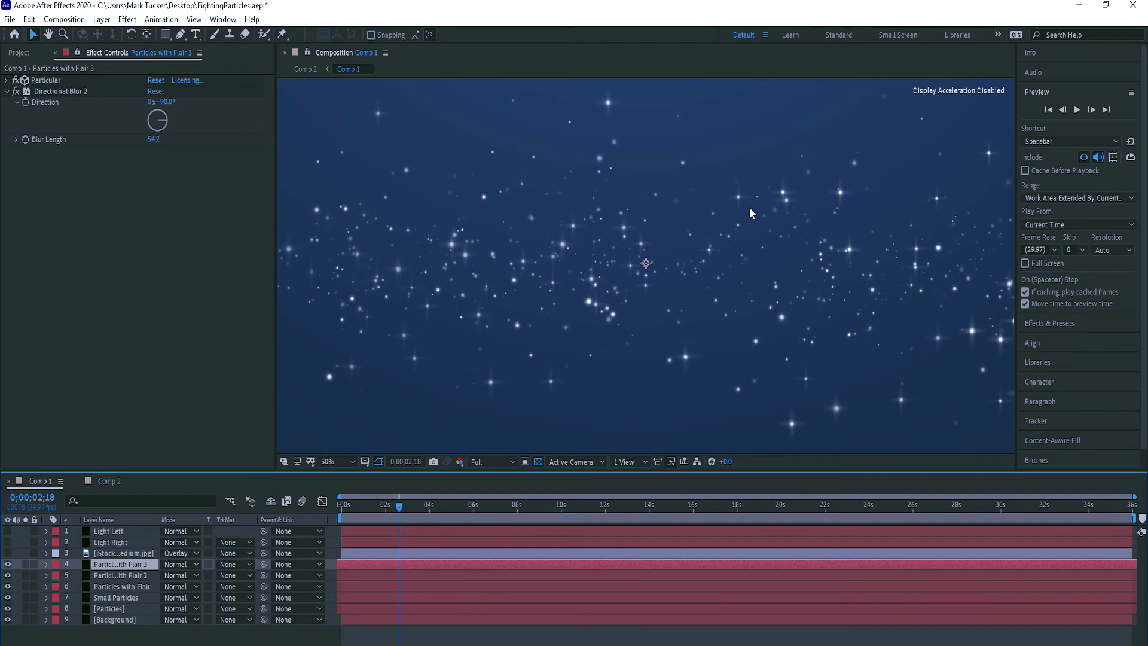
Turn on the iStock JPG texture layer above the particle layers and view the whole frame.
click(91, 554)
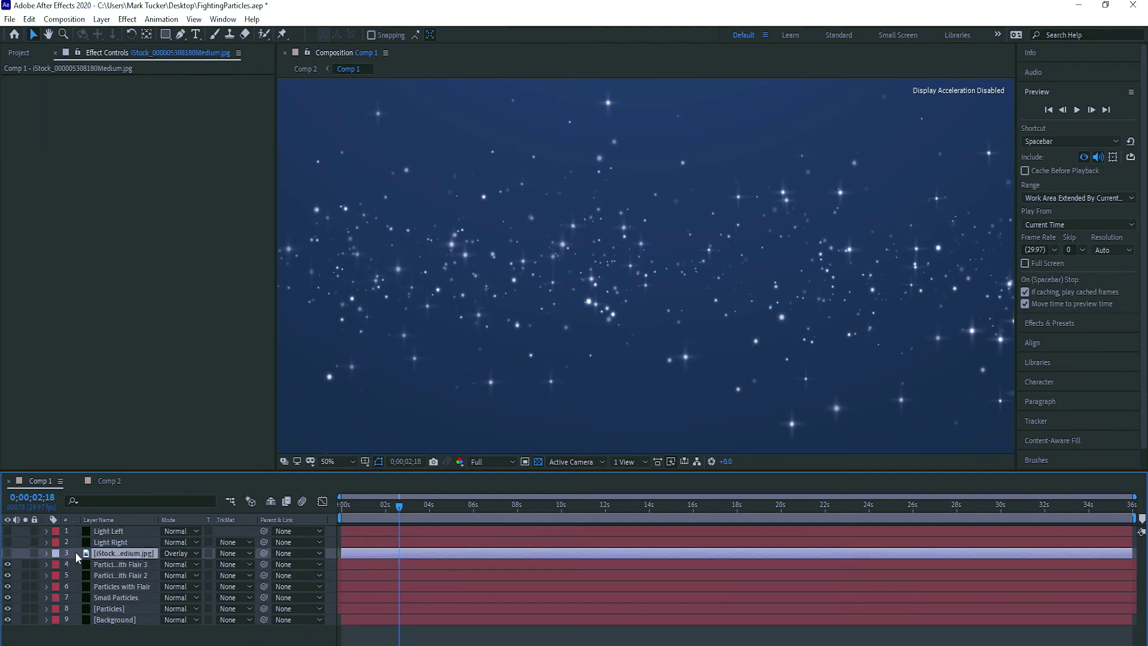
click(7, 553)
key(comma)
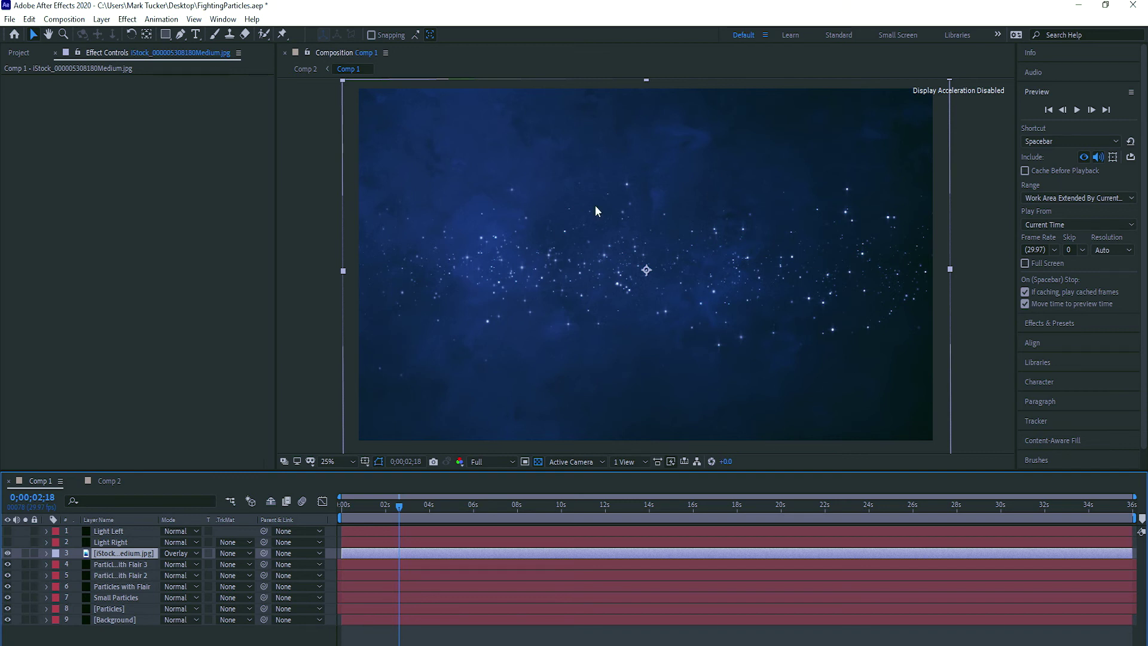
Turn on the Light Right and Light Left layers and select Light Right's Optical Flares effect.
click(108, 542)
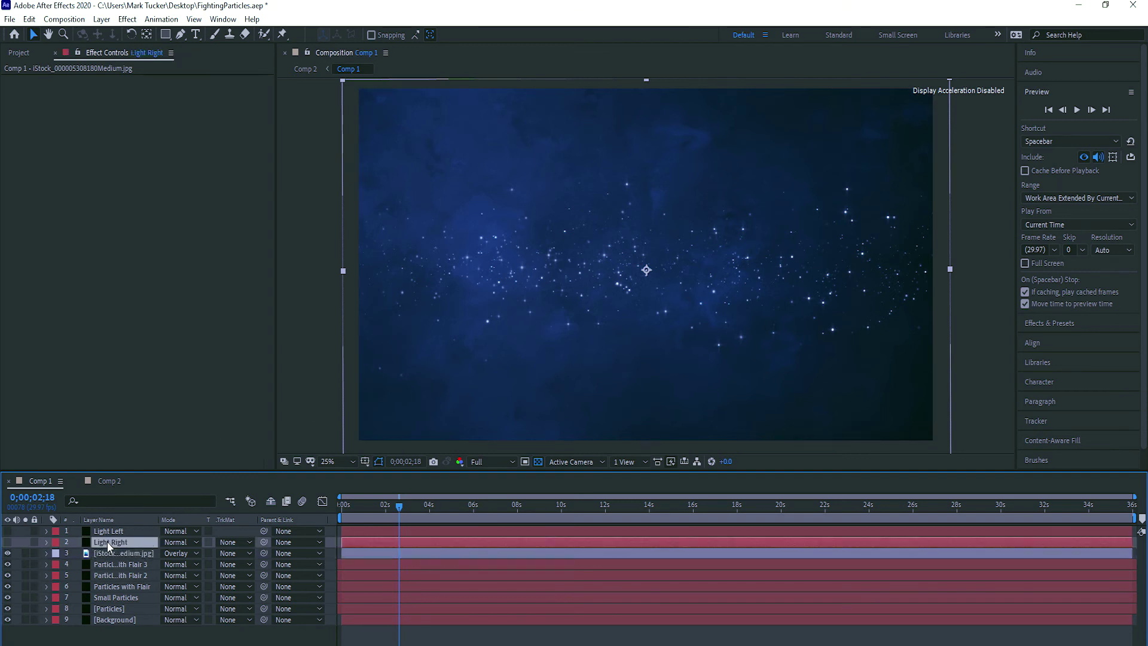
click(7, 541)
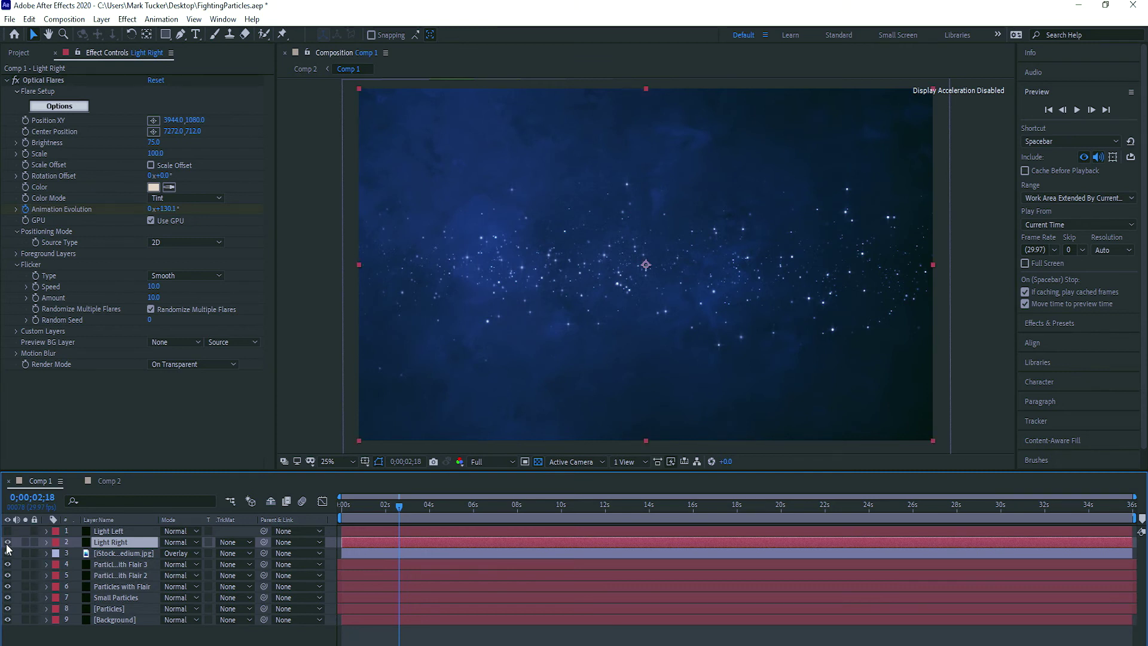
click(7, 531)
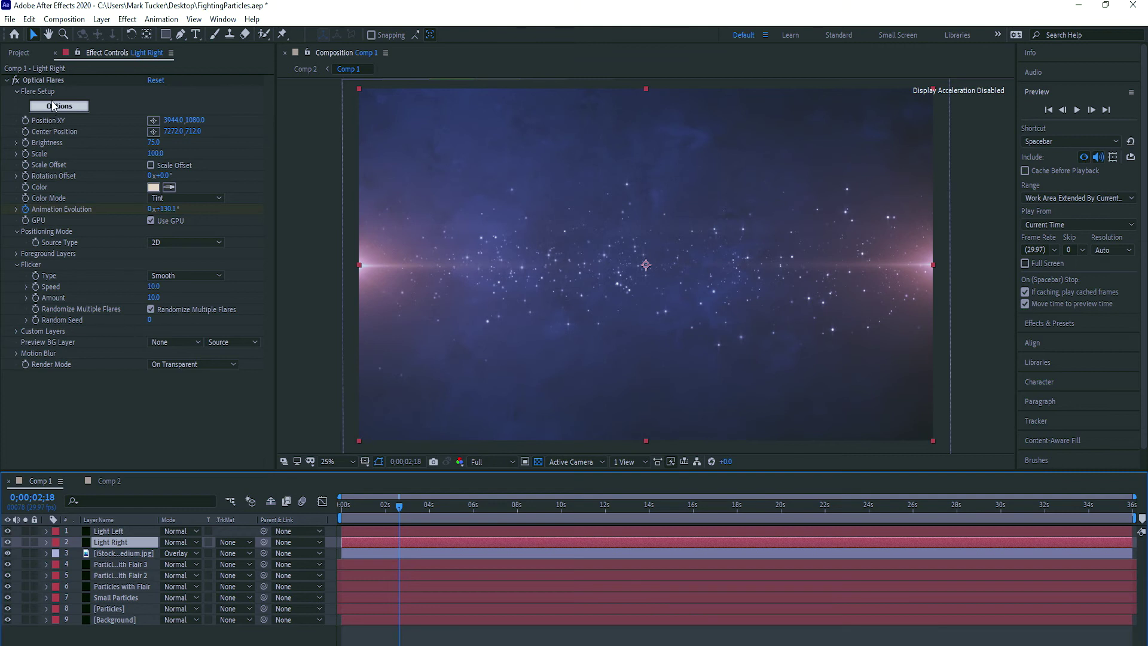
click(51, 82)
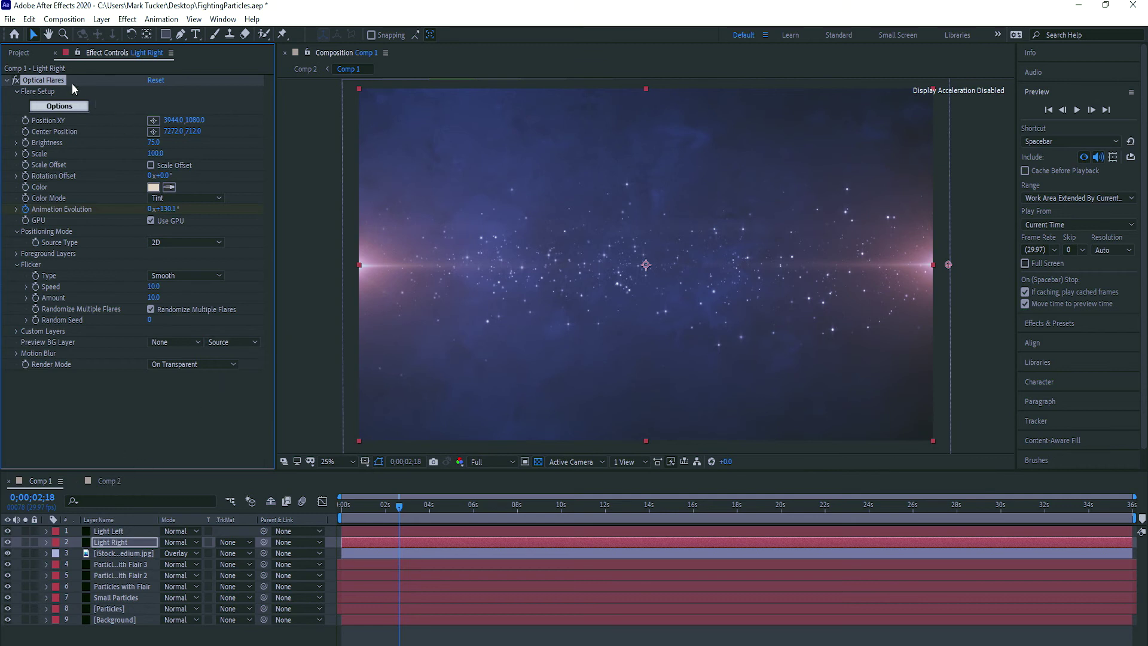
Open Comp 2 and examine the Gaussian Blur settings and blend mode of the upper Comp 1 layer.
click(23, 50)
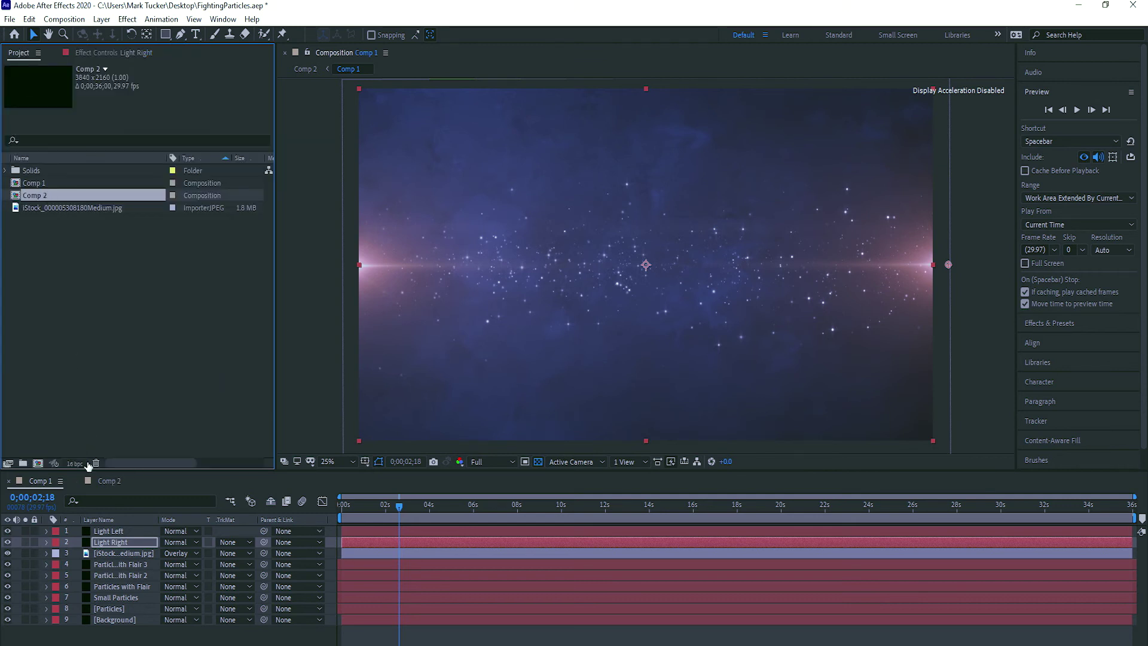
click(113, 484)
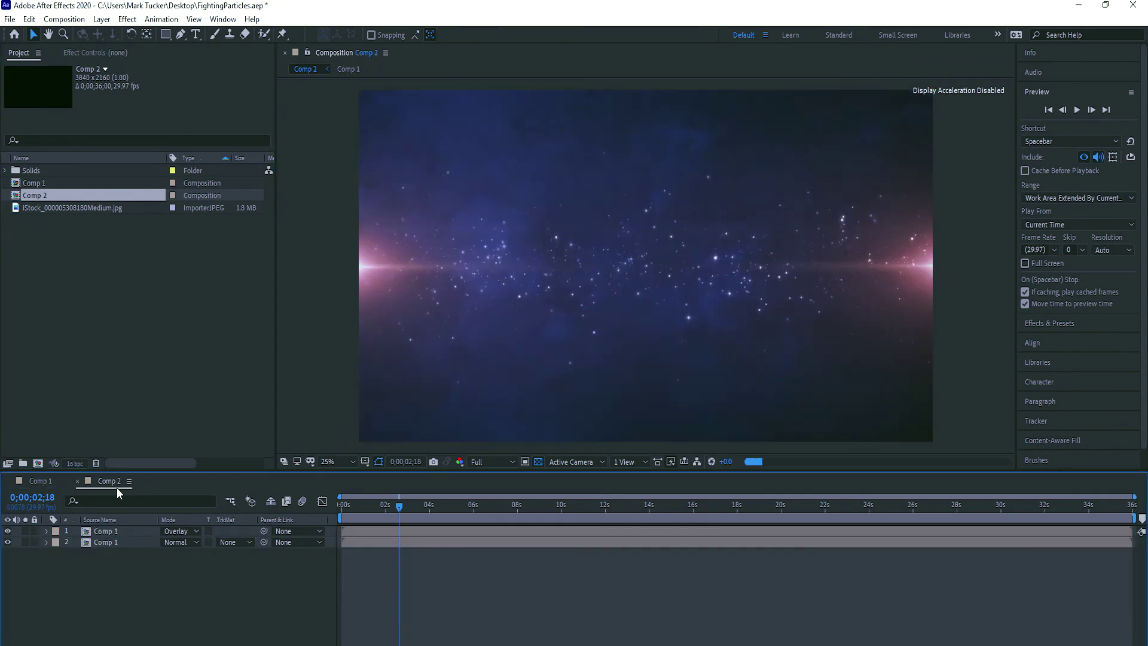
click(109, 532)
click(109, 55)
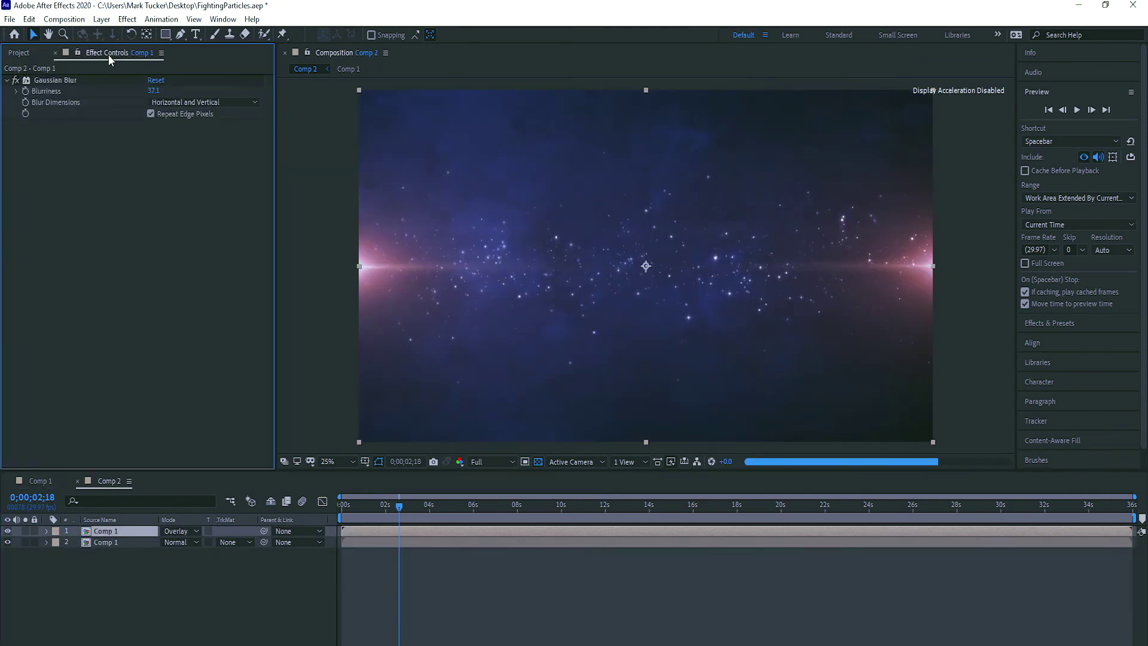
click(72, 81)
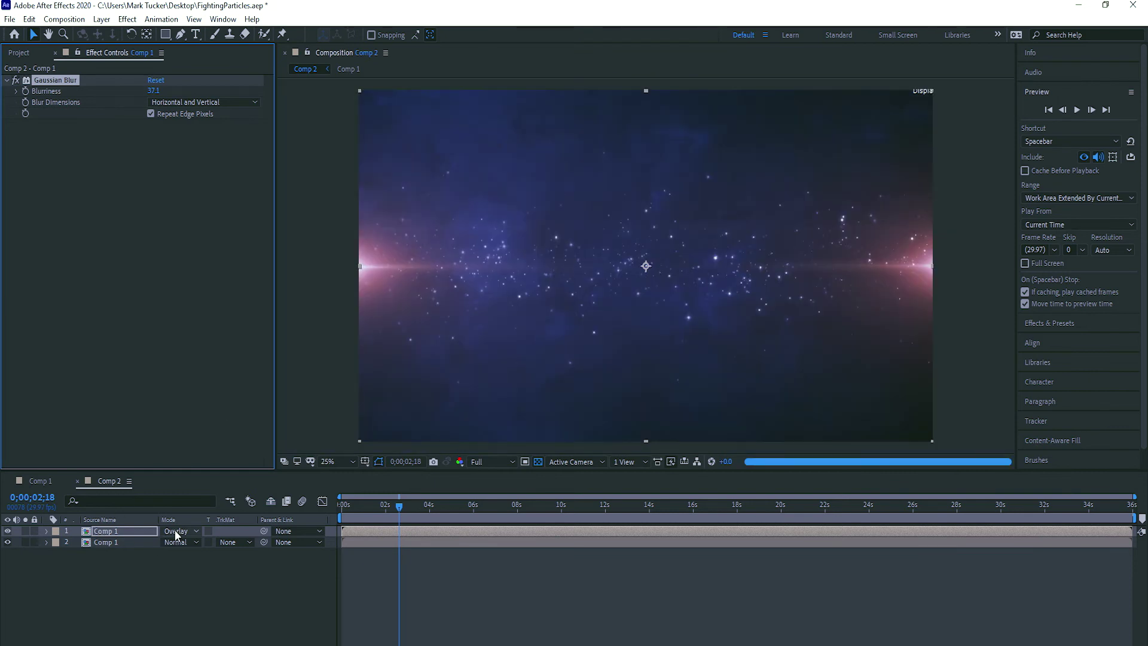
click(174, 531)
click(268, 104)
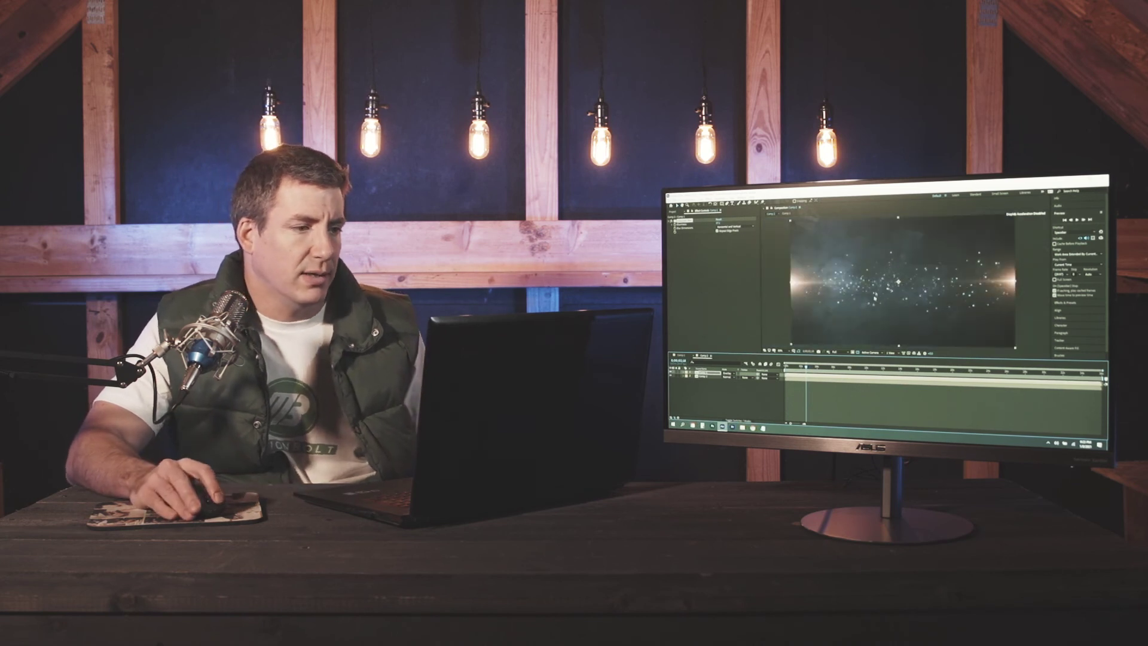
Expand the upper Comp 1 layer's Transform properties, try its opacity at 100%, and set it to 65%.
click(683, 372)
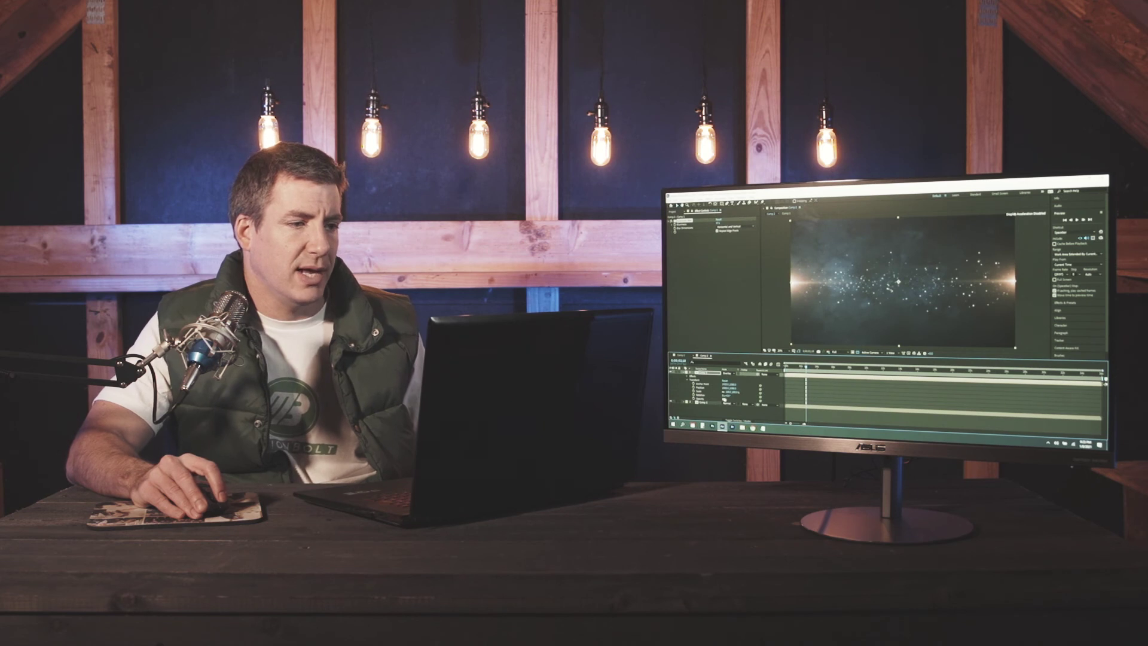
click(844, 338)
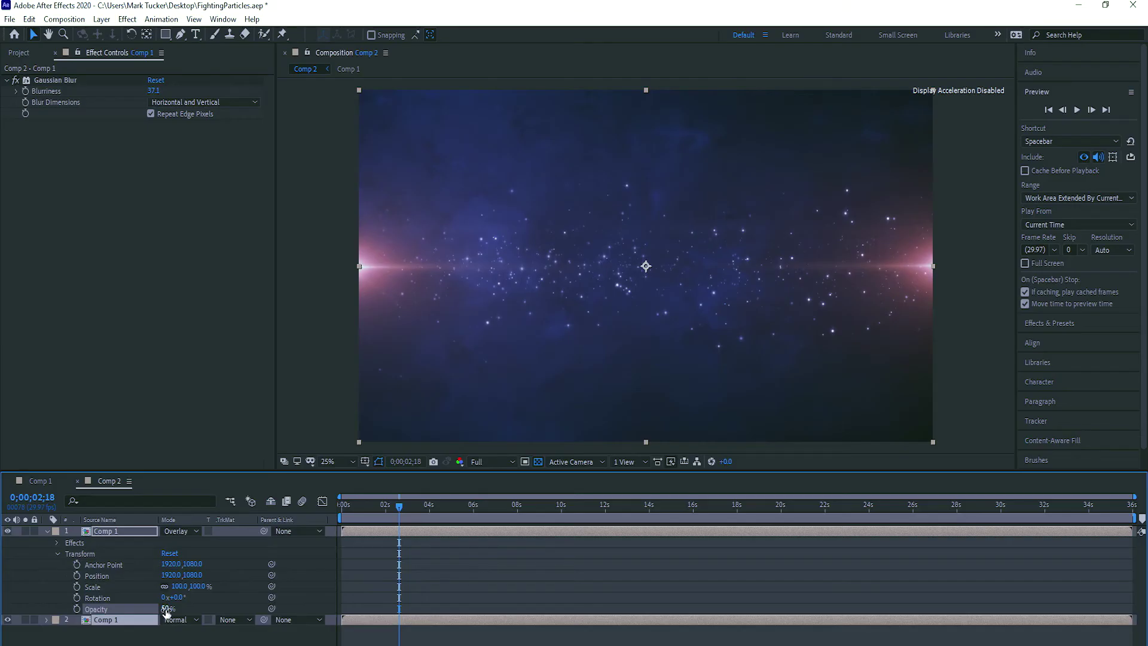
drag(167, 611, 456, 608)
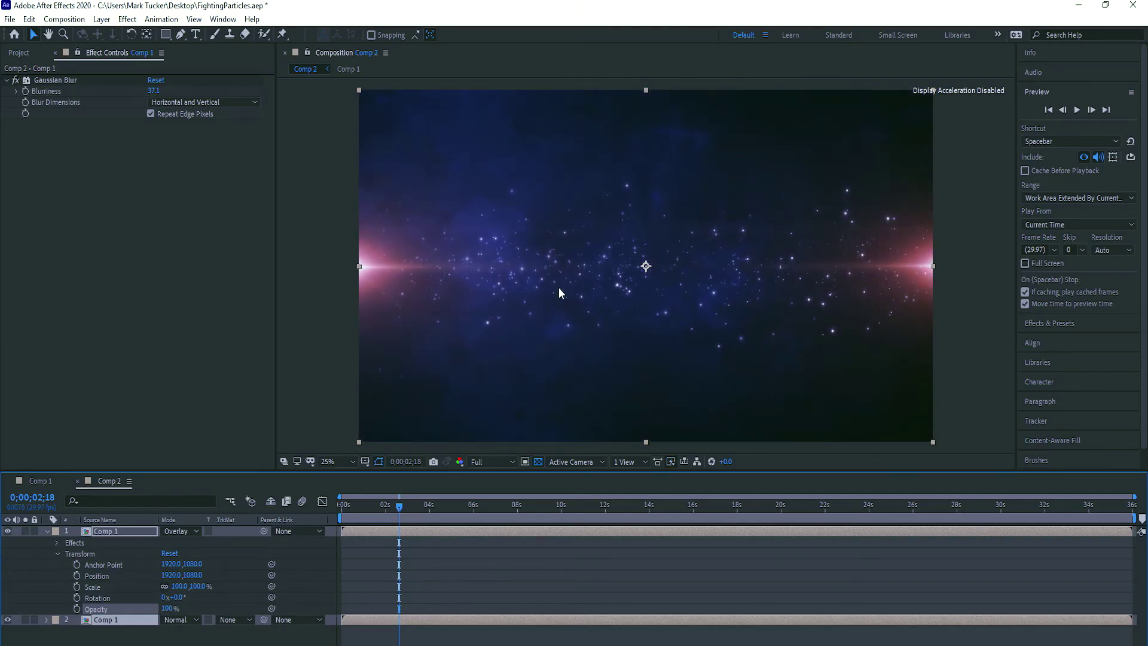
key(period)
key(comma)
text(65)
key(Return)
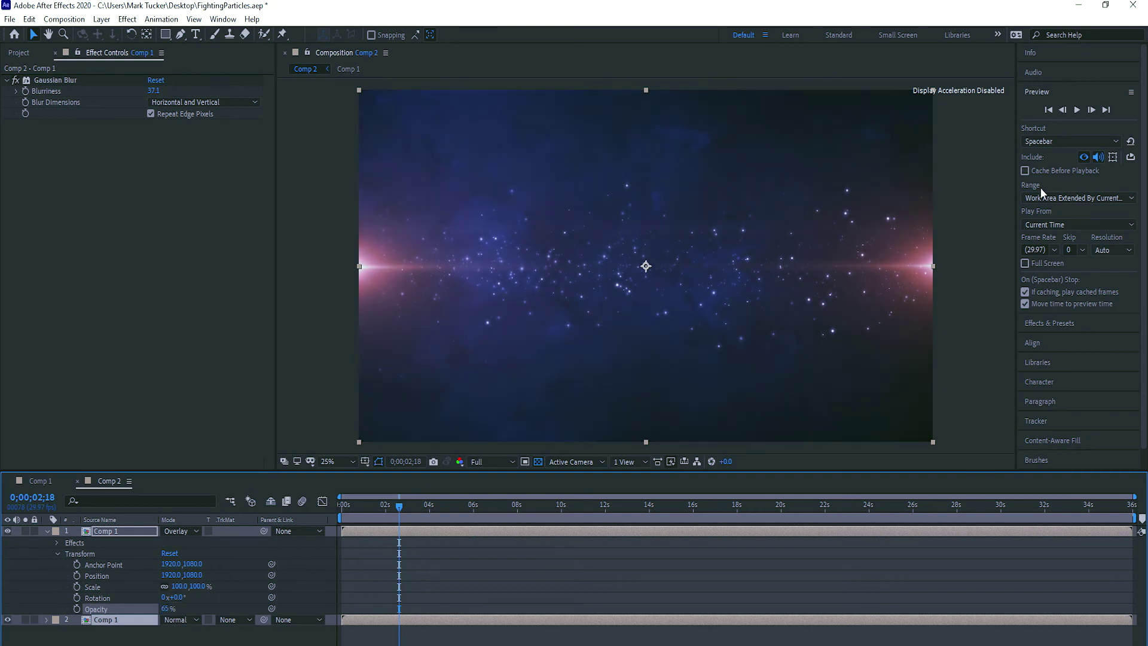
click(953, 239)
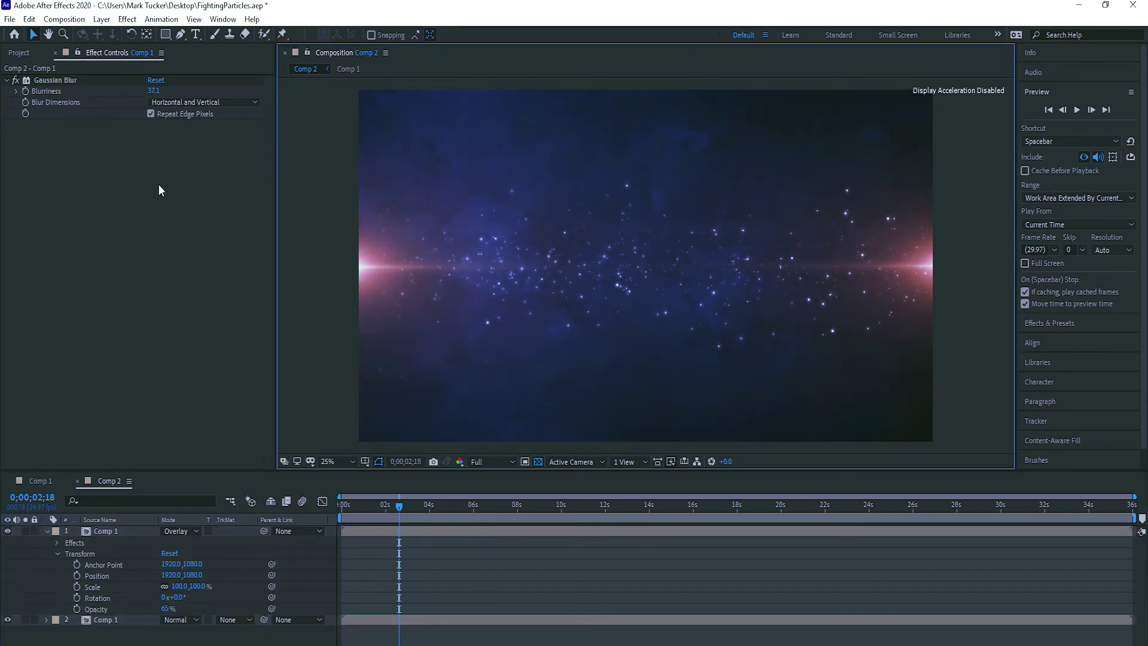
Switch to the browser at motionbolt.com and look through the 4K & HD Motion Backgrounds gallery.
click(181, 607)
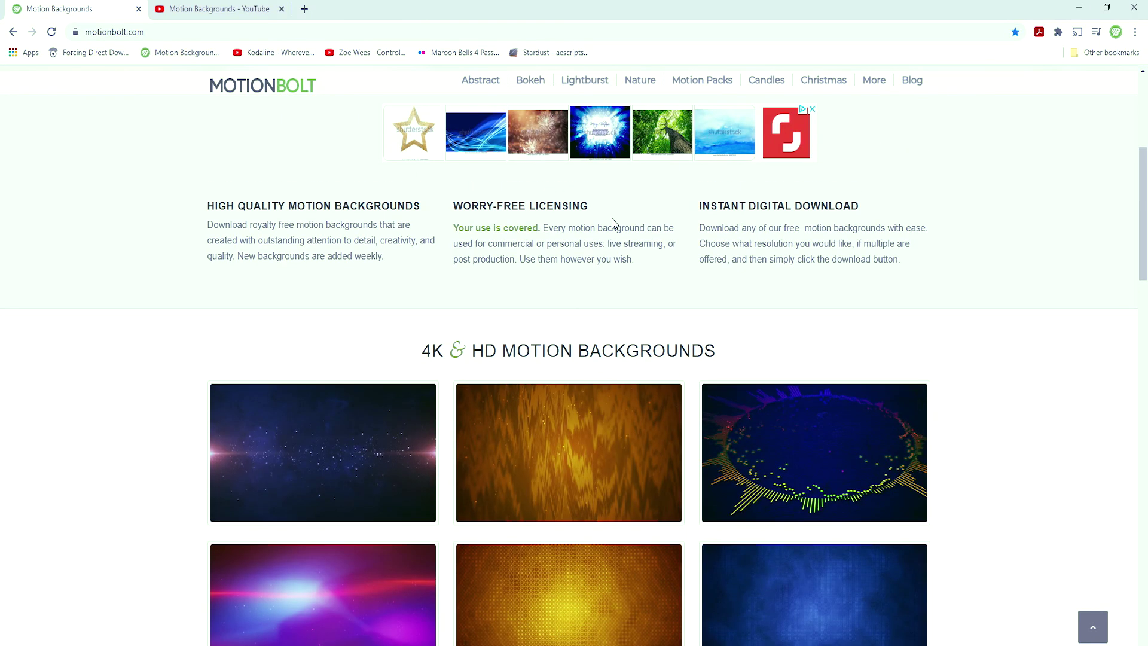
scroll(614, 223, down, 2)
mouse_move(872, 333)
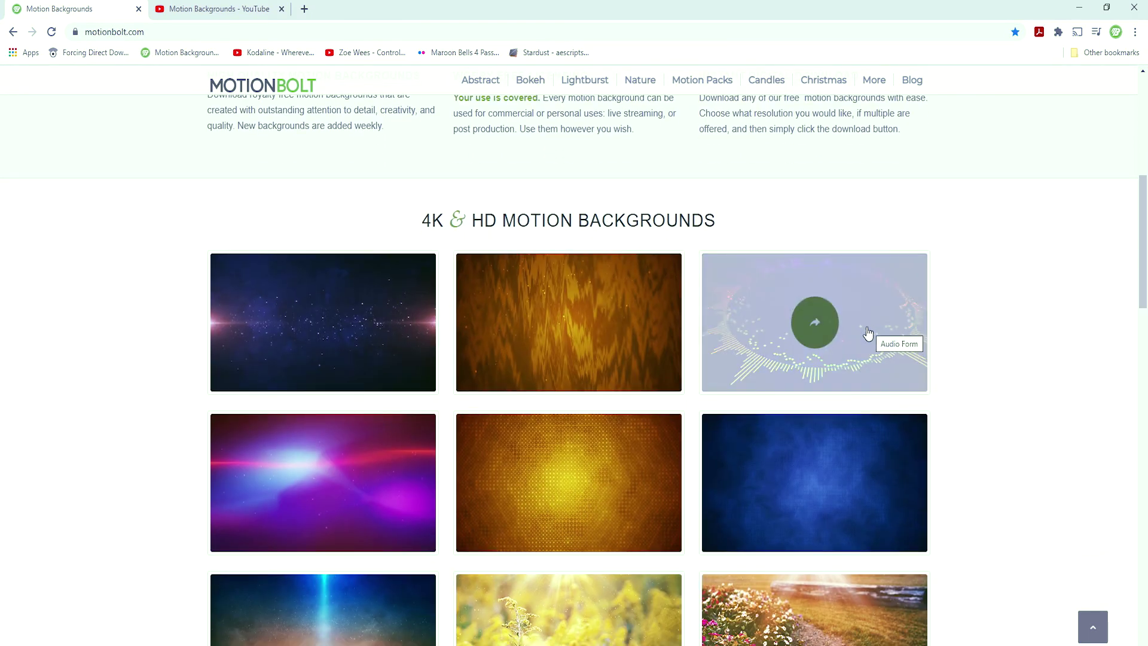
mouse_move(395, 333)
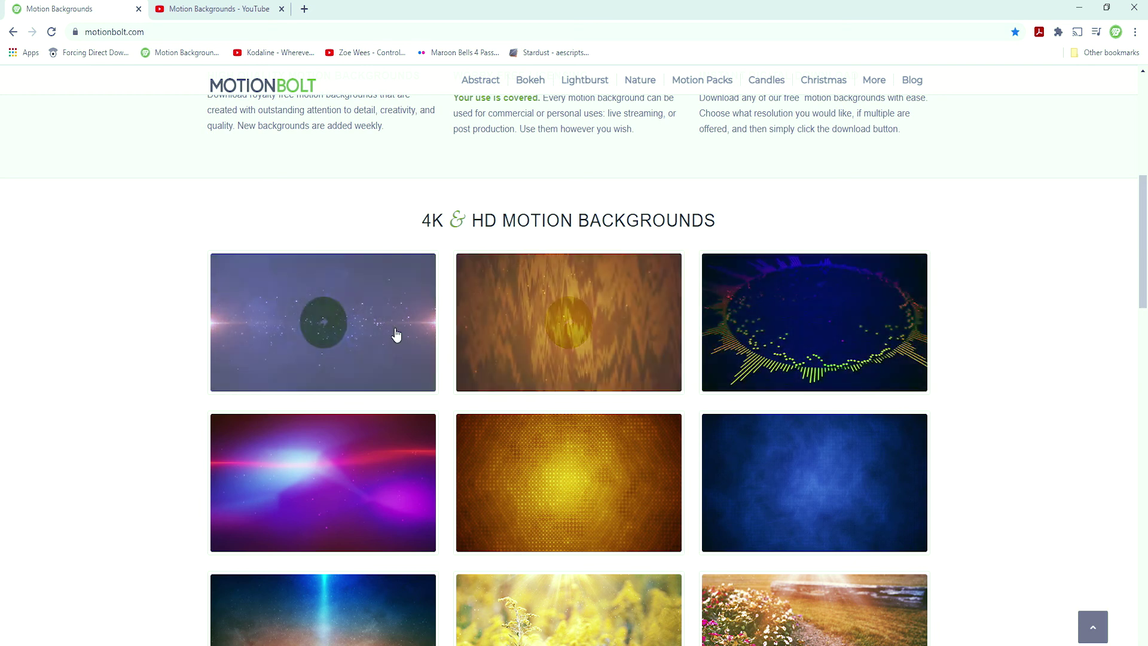
Open the site's Creative Motions page and look over its backgrounds.
scroll(382, 323, up, 6)
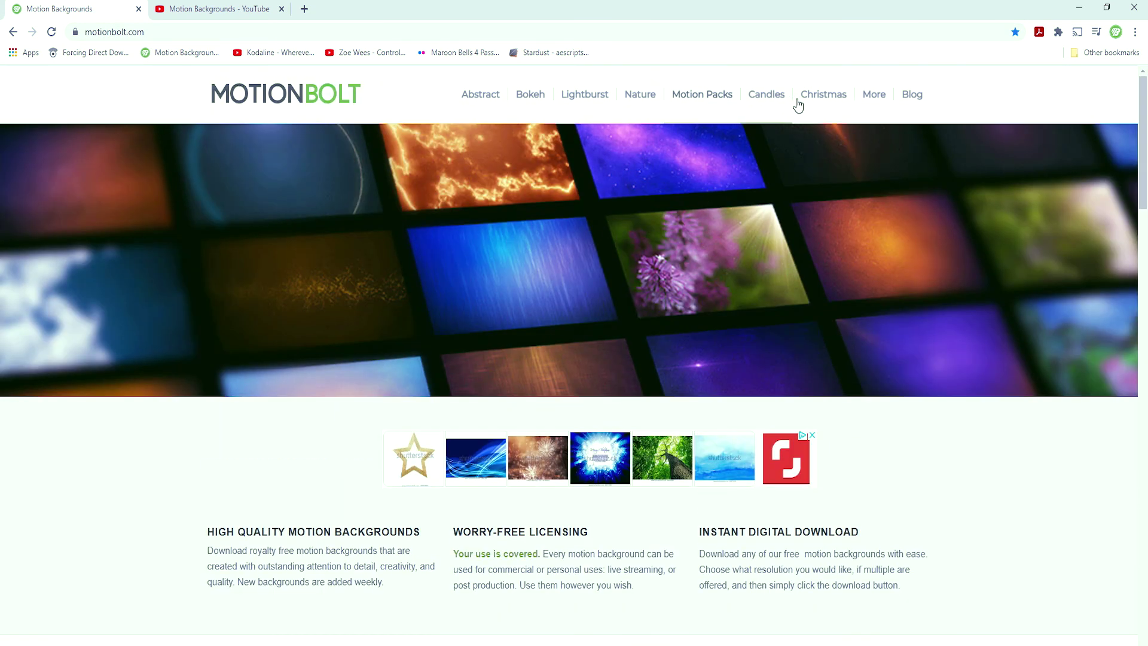
mouse_move(874, 94)
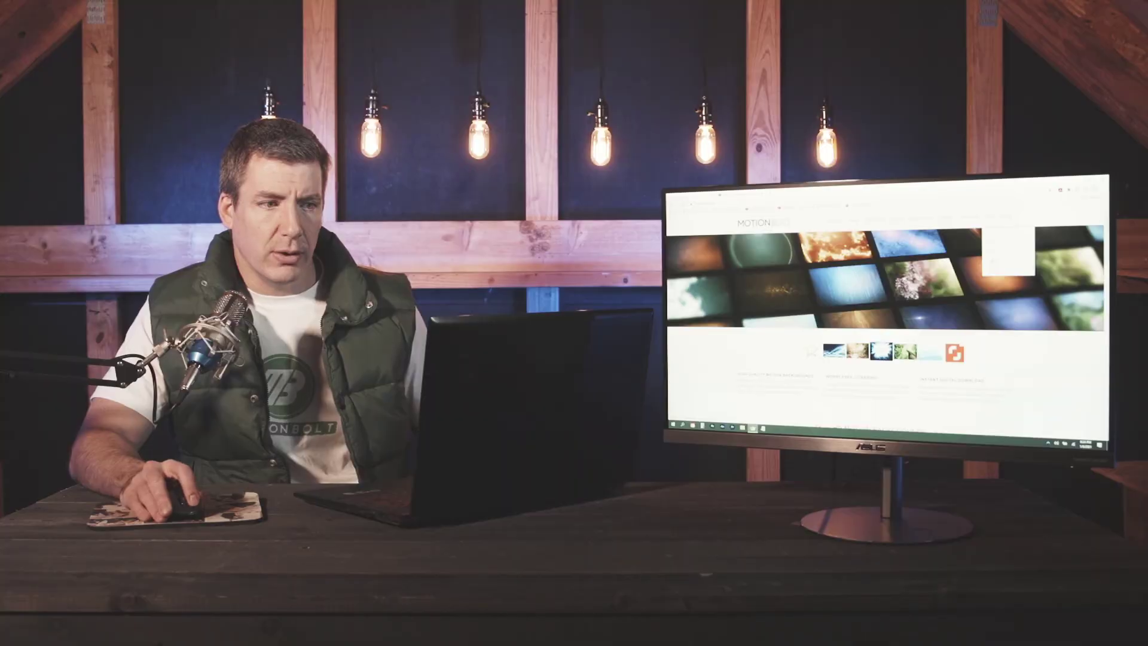
click(994, 263)
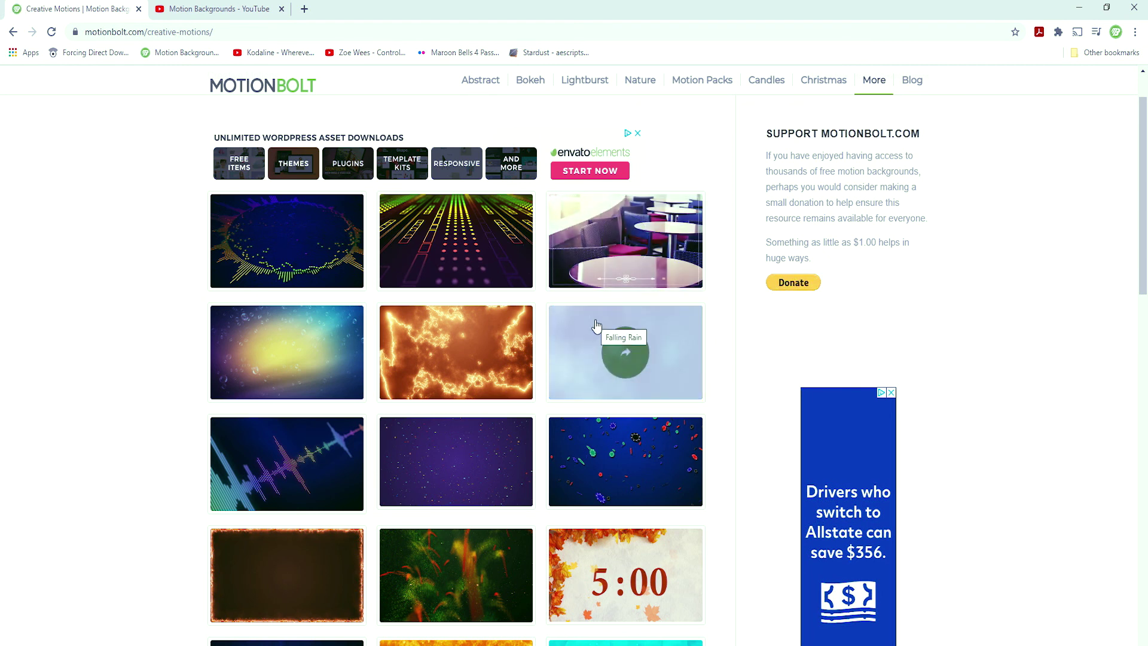
Look through the site's Bokeh, Lightburst, Abstract and Christmas motion background pages, including the Christmas packages and candle backgrounds.
scroll(596, 325, up, 1)
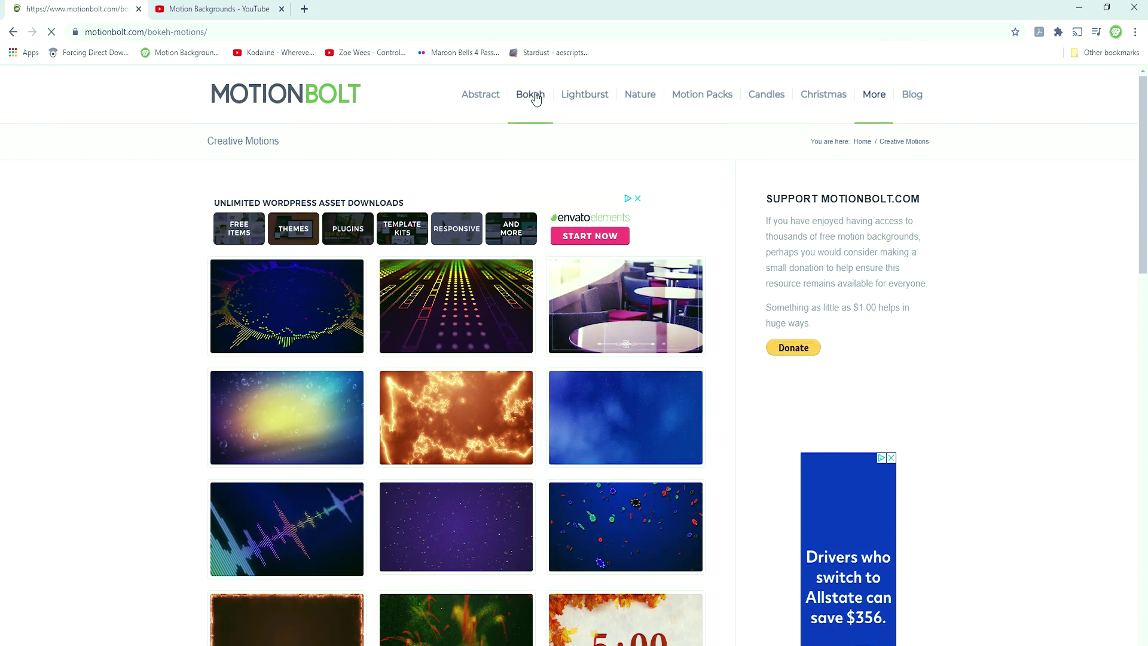
click(580, 96)
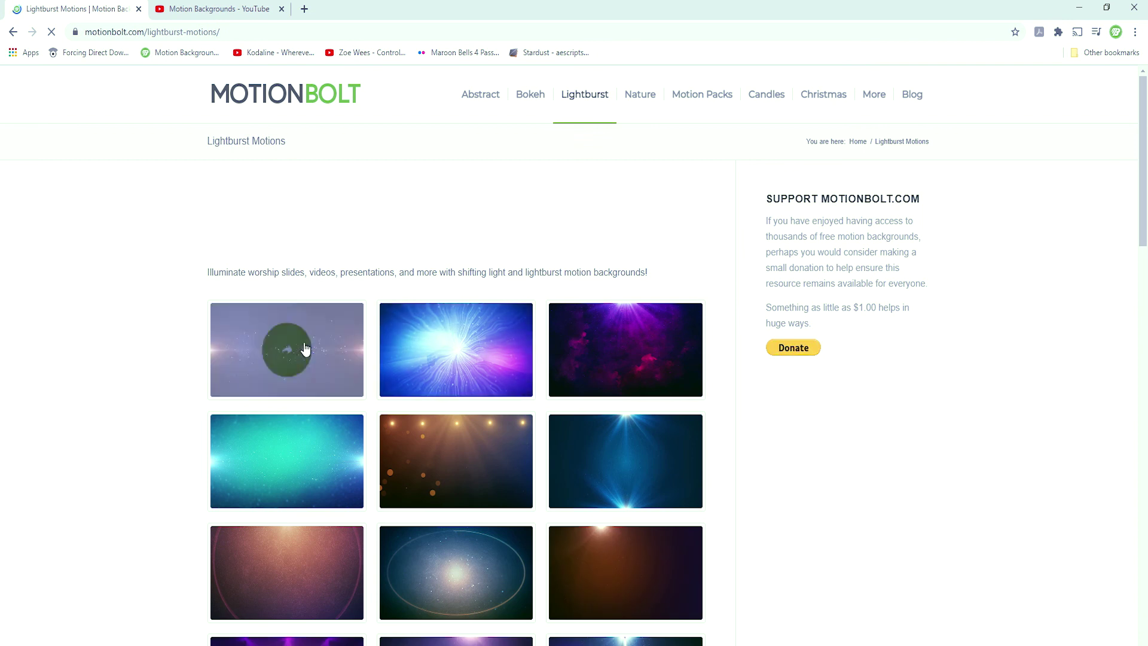
click(486, 100)
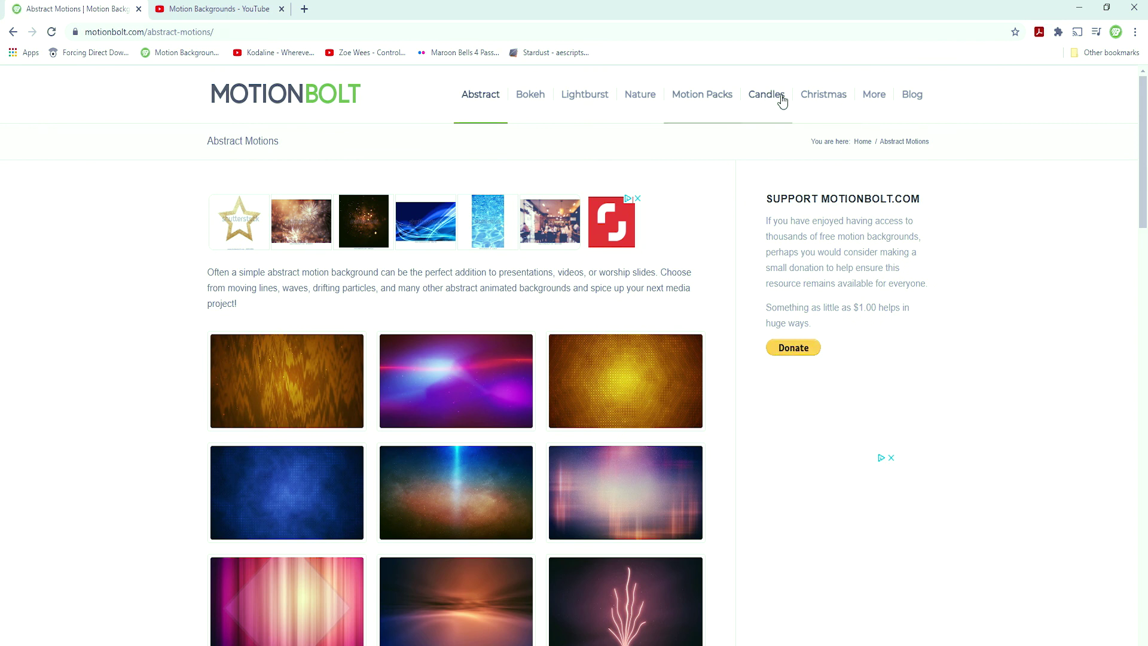
scroll(358, 301, down, 8)
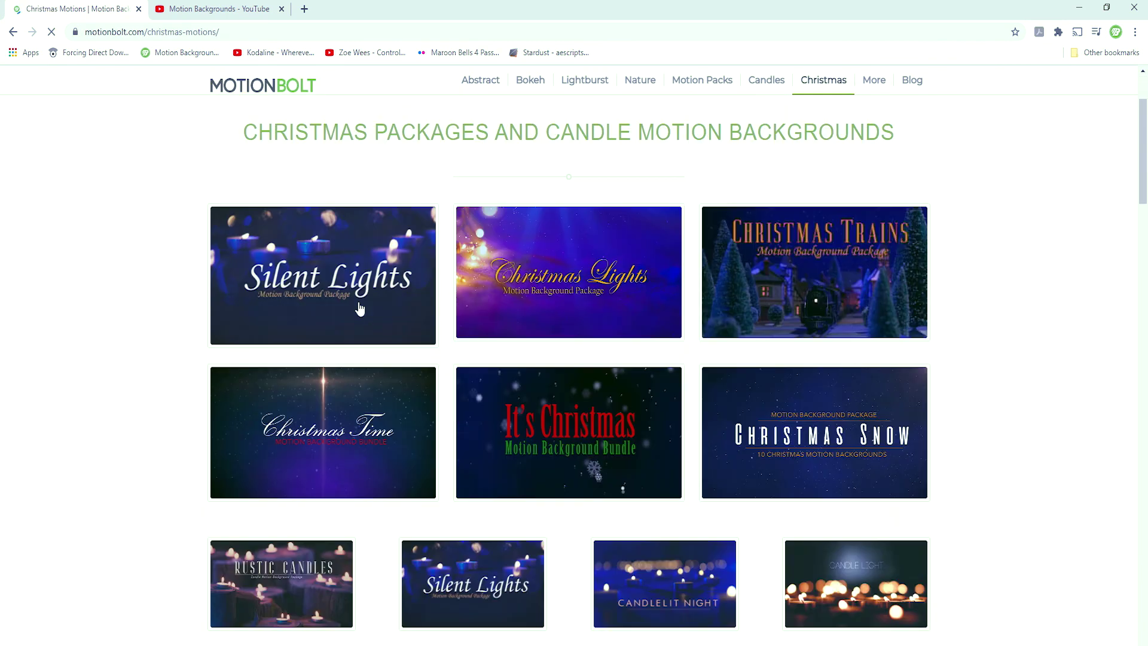
scroll(692, 366, down, 5)
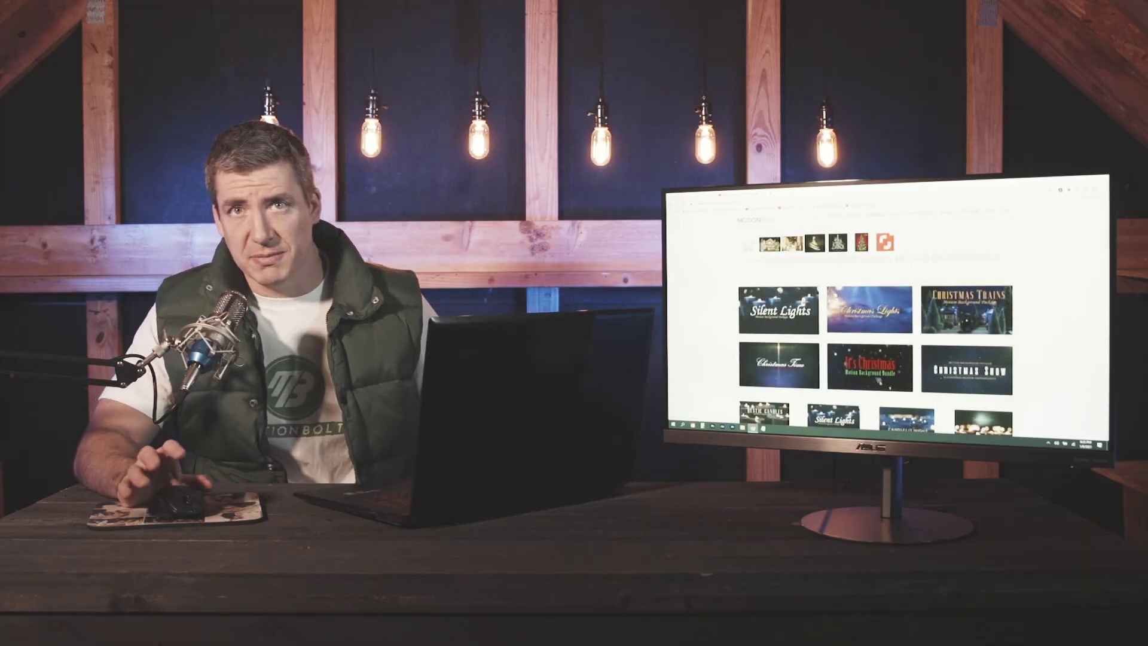
scroll(873, 335, down, 5)
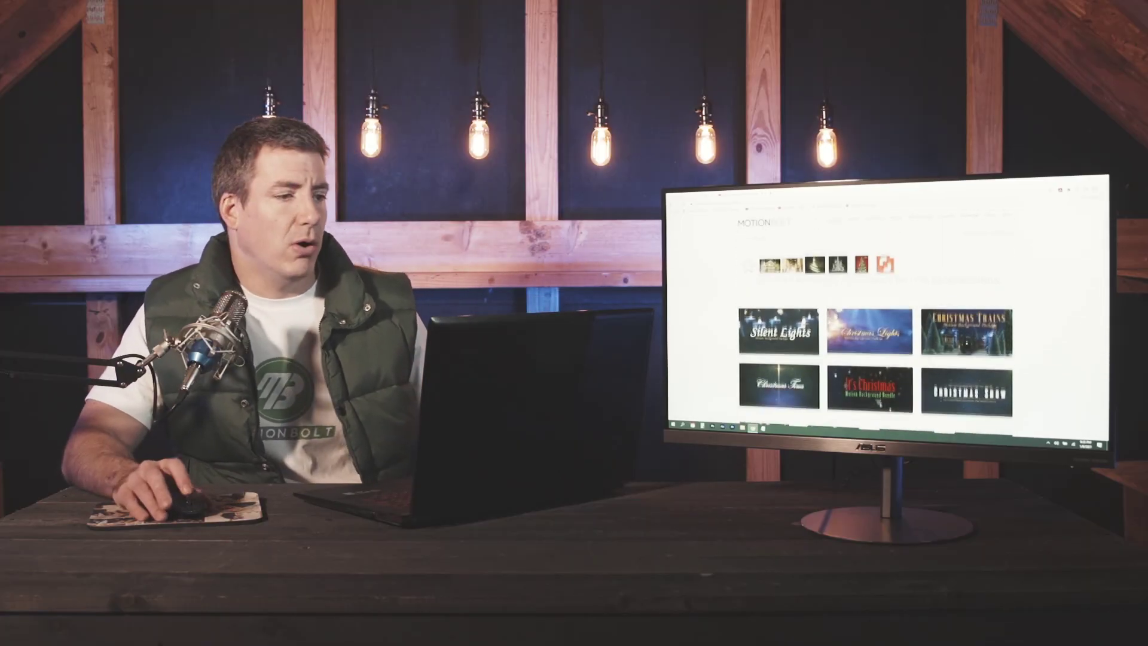
scroll(876, 326, down, 4)
scroll(876, 325, up, 6)
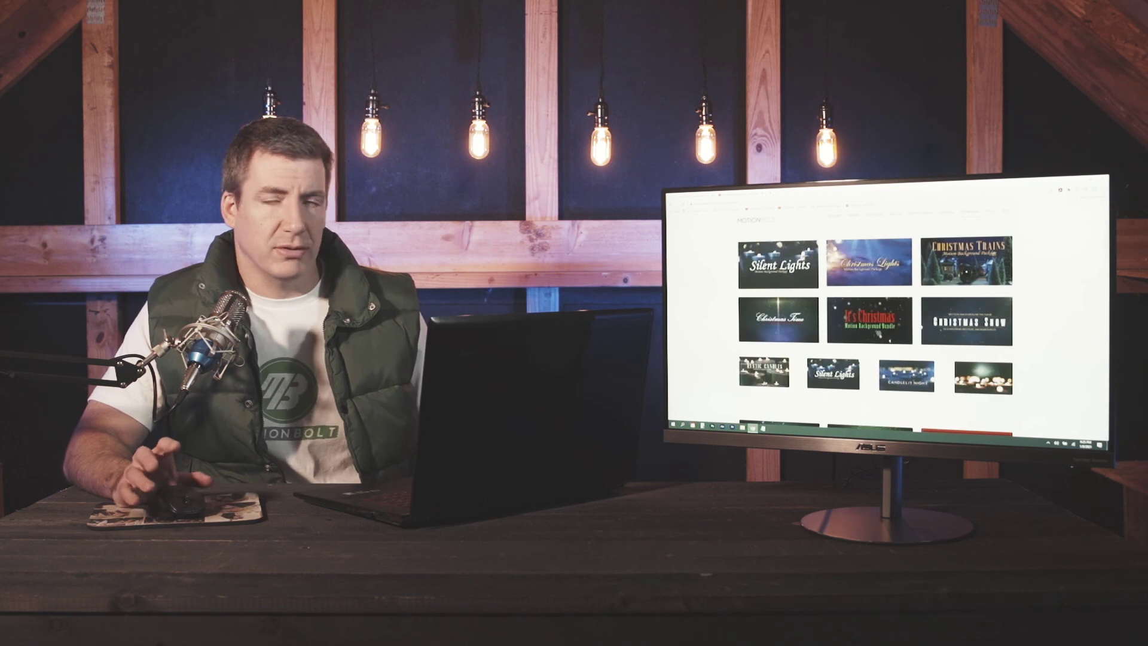
scroll(873, 323, up, 4)
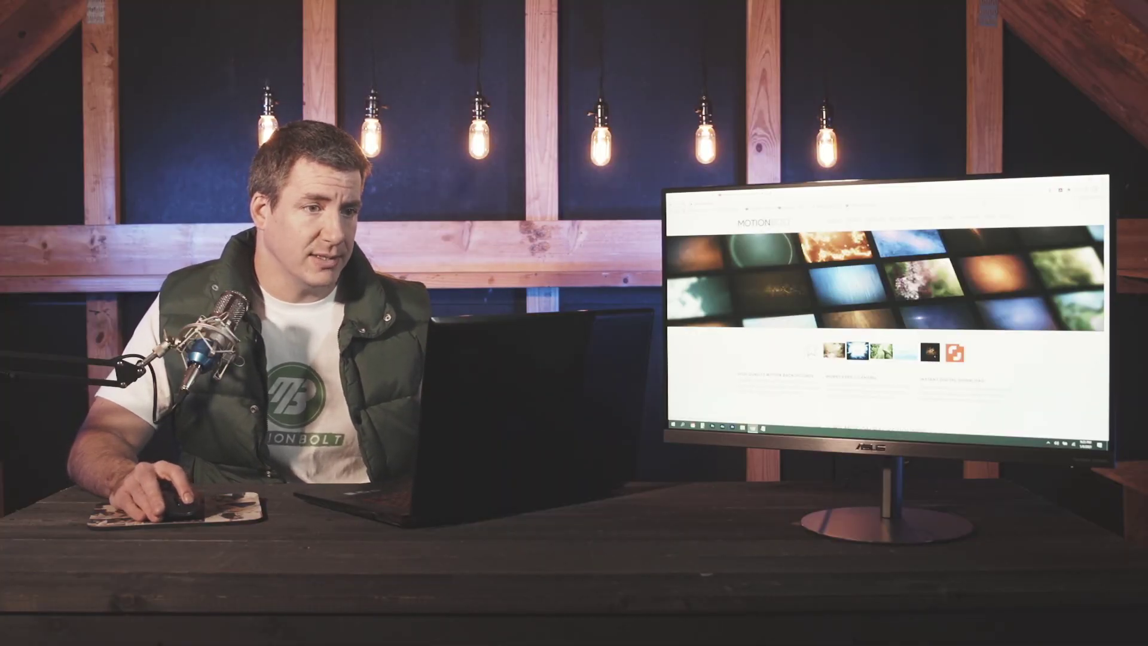
key(super+d)
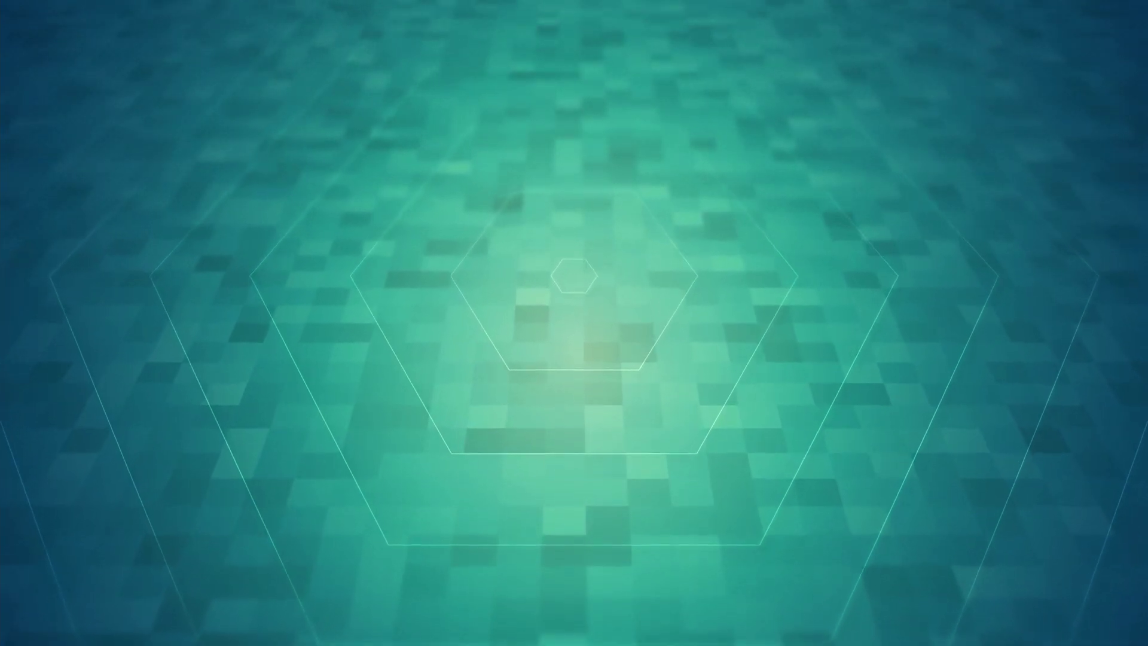
mouse_move(23, 280)
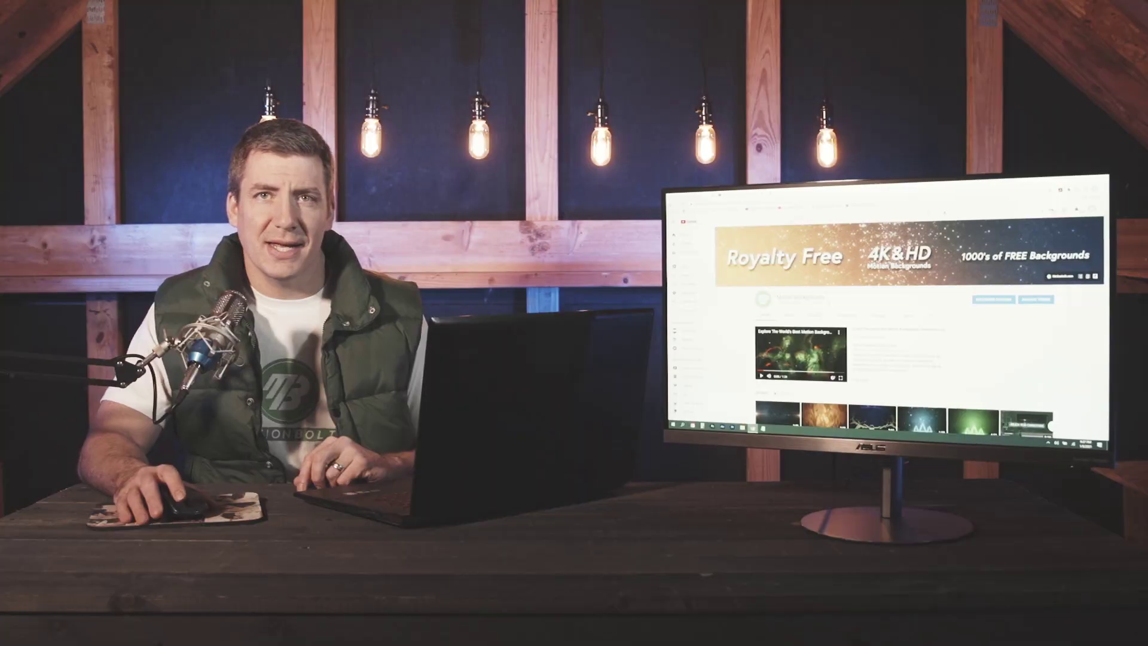
scroll(897, 329, down, 5)
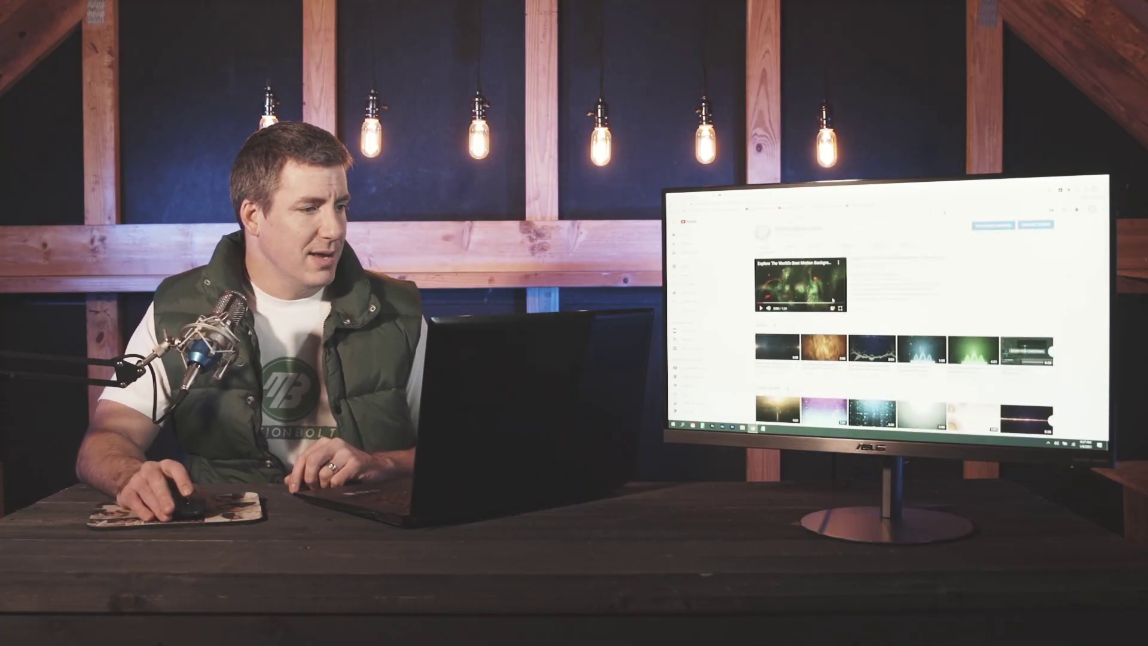
scroll(897, 329, up, 3)
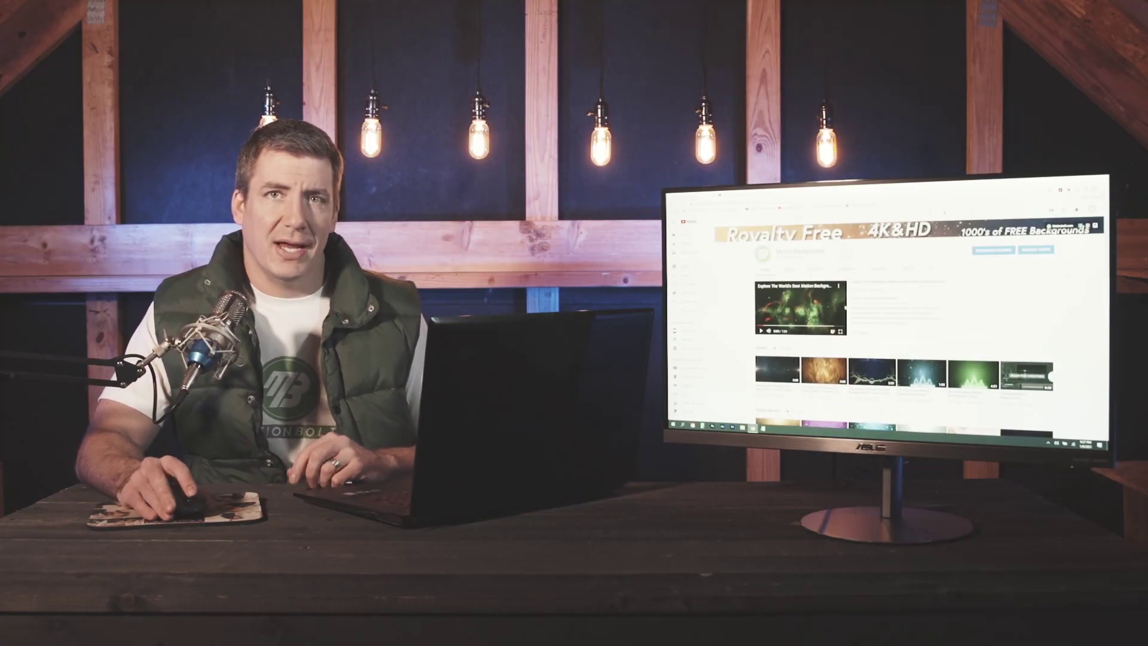